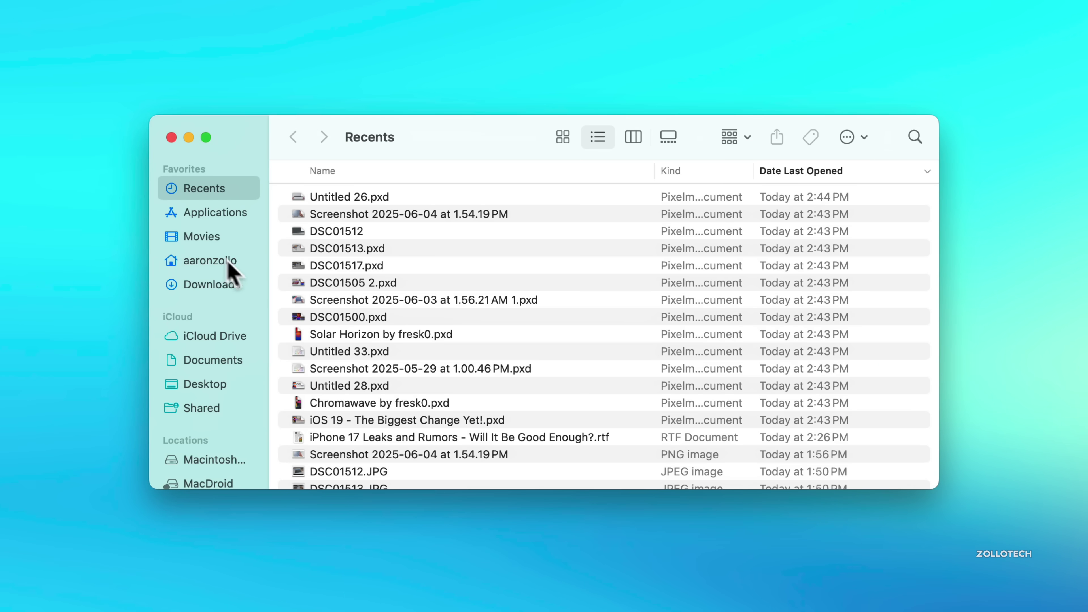
# Open the Utilities folder inside Applications.
pyautogui.click(336, 155)
pyautogui.scroll(-15, 503, 322)
pyautogui.scroll(-5, 505, 330)
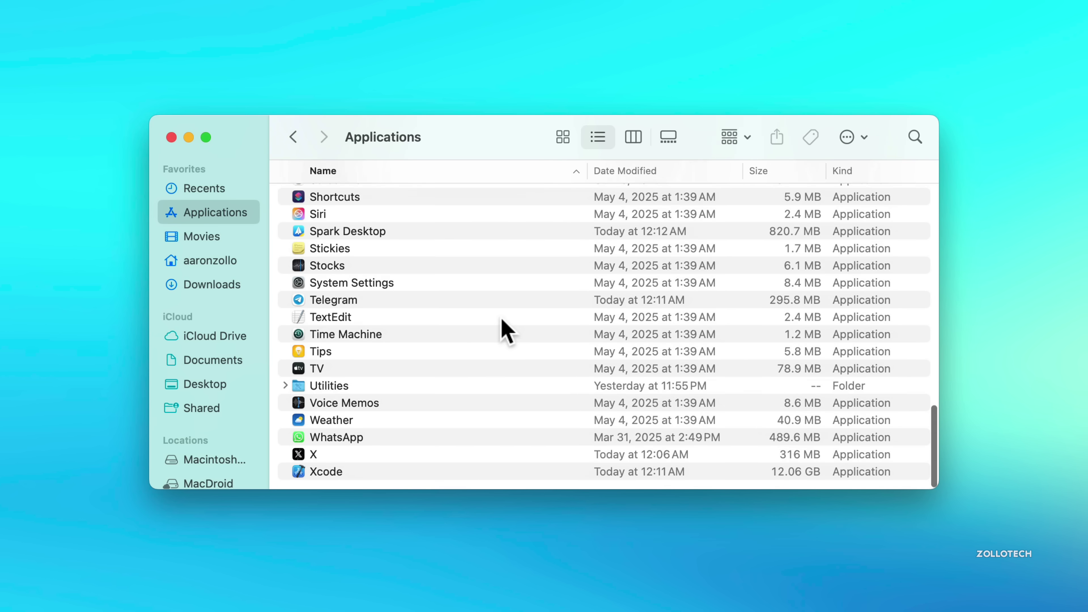
pyautogui.doubleClick(363, 388)
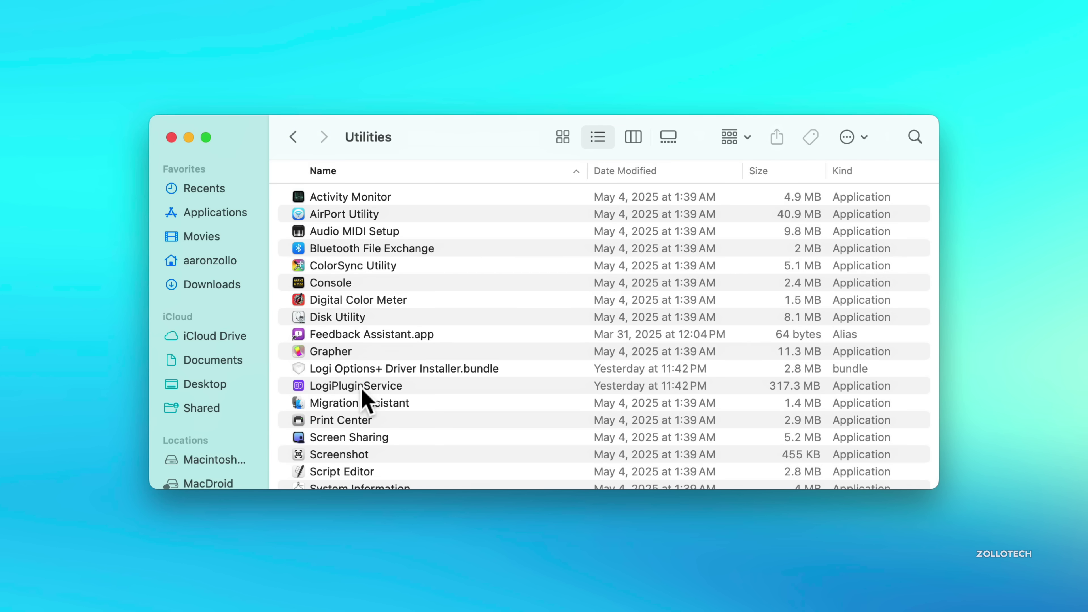
# Launch Migration Assistant from the Utilities folder and continue past its introduction.
pyautogui.scroll(-1, 469, 447)
pyautogui.scroll(-1, 469, 447)
pyautogui.click(388, 391)
pyautogui.doubleClick(387, 374)
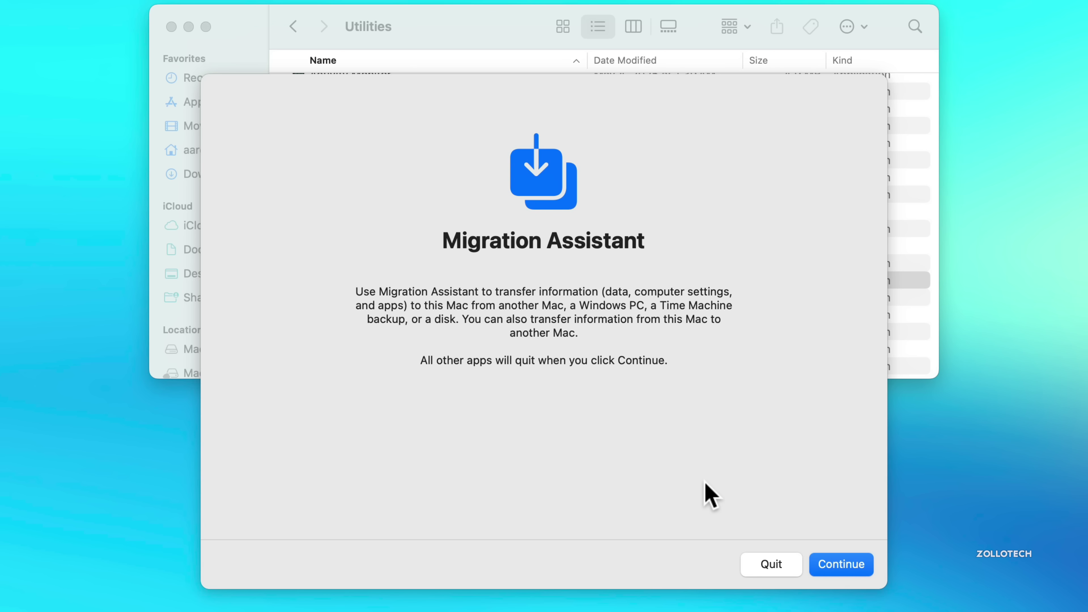
pyautogui.click(840, 564)
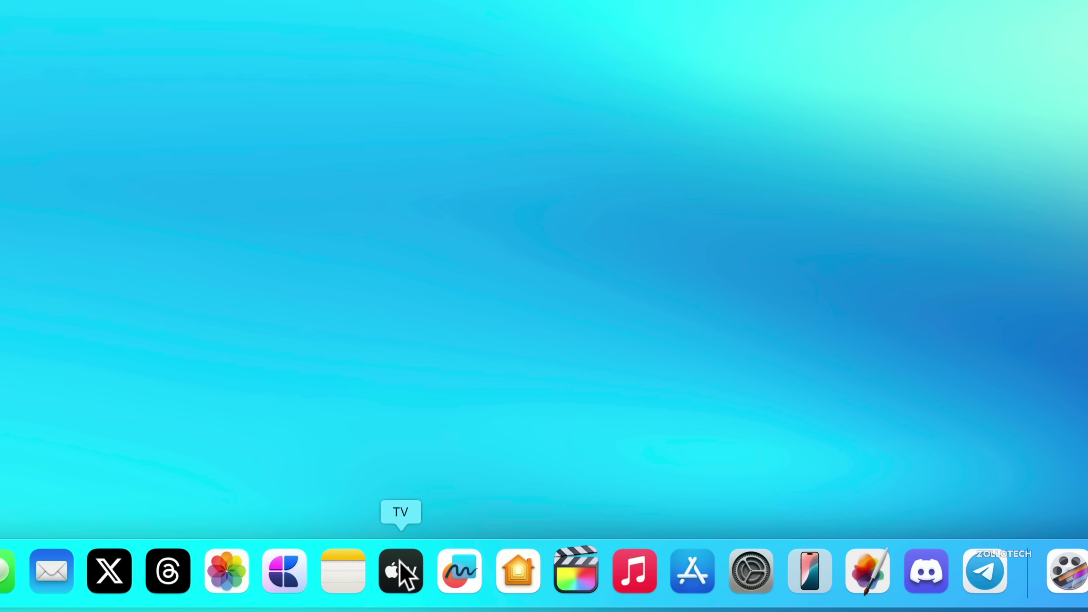
# Remove the TV, Freeform and Home apps from the Dock.
pyautogui.moveTo(405, 570); pyautogui.dragTo(437, 277)
pyautogui.moveTo(428, 595); pyautogui.dragTo(424, 214)
pyautogui.moveTo(463, 574); pyautogui.dragTo(525, 218)
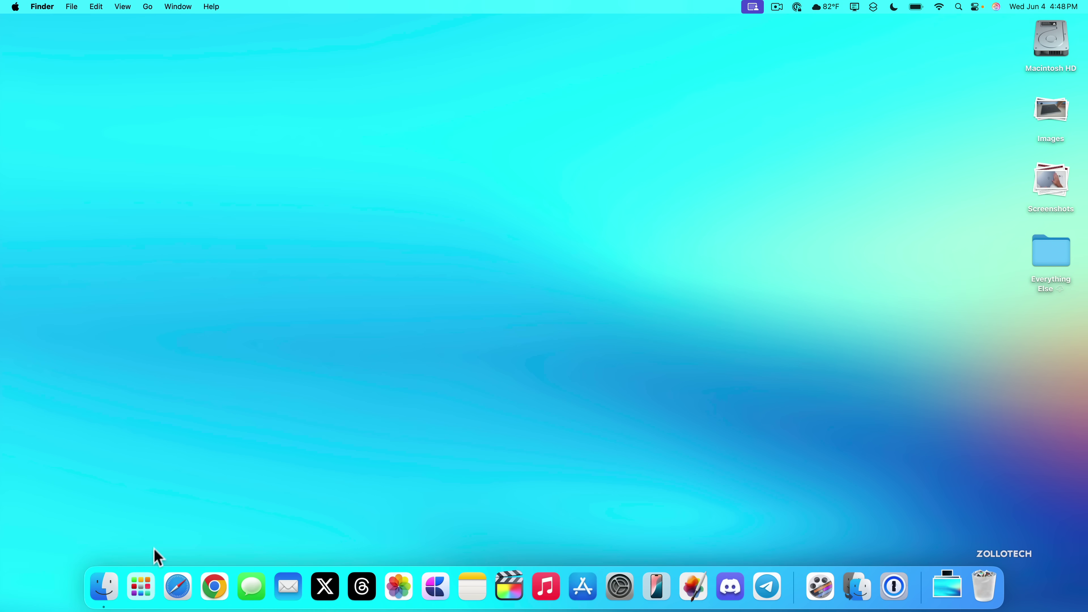
# Open Launchpad, try moving the Calculator app icon toward the Dock, and close Launchpad.
pyautogui.click(141, 585)
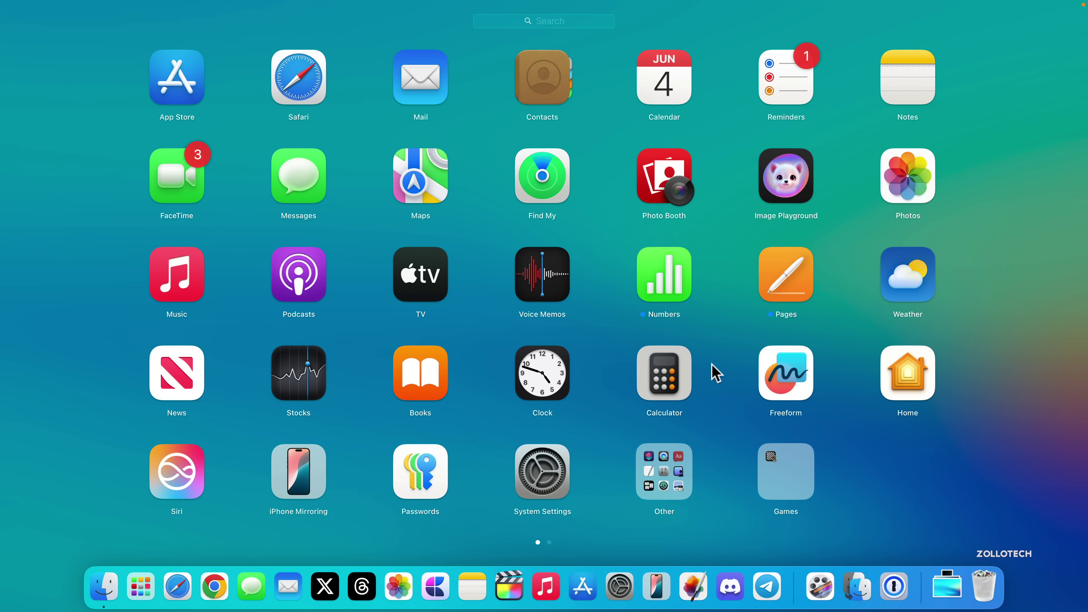
pyautogui.moveTo(677, 377); pyautogui.dragTo(458, 431)
pyautogui.click(478, 539)
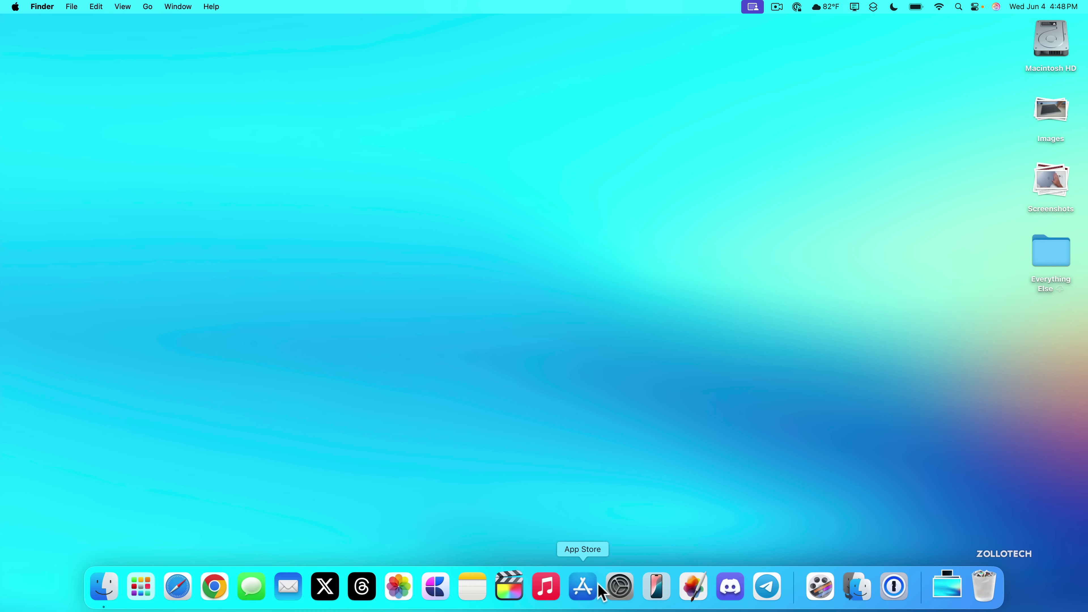
# In the Desktop & Dock settings, lower the Dock's magnification to about 60 percent of its range and slightly adjust the Dock size.
pyautogui.click(625, 596)
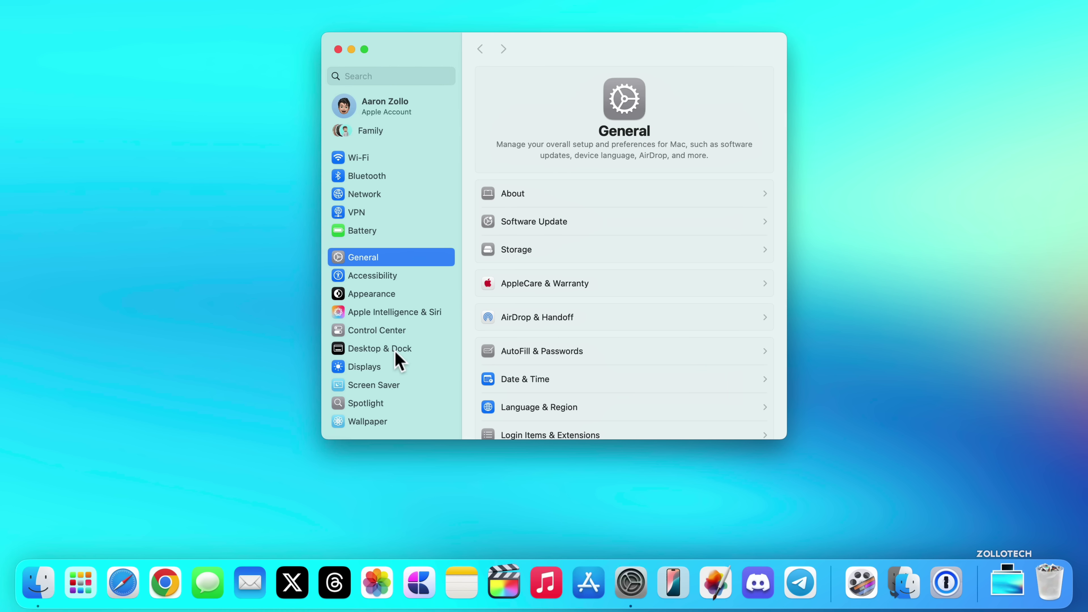
pyautogui.click(394, 351)
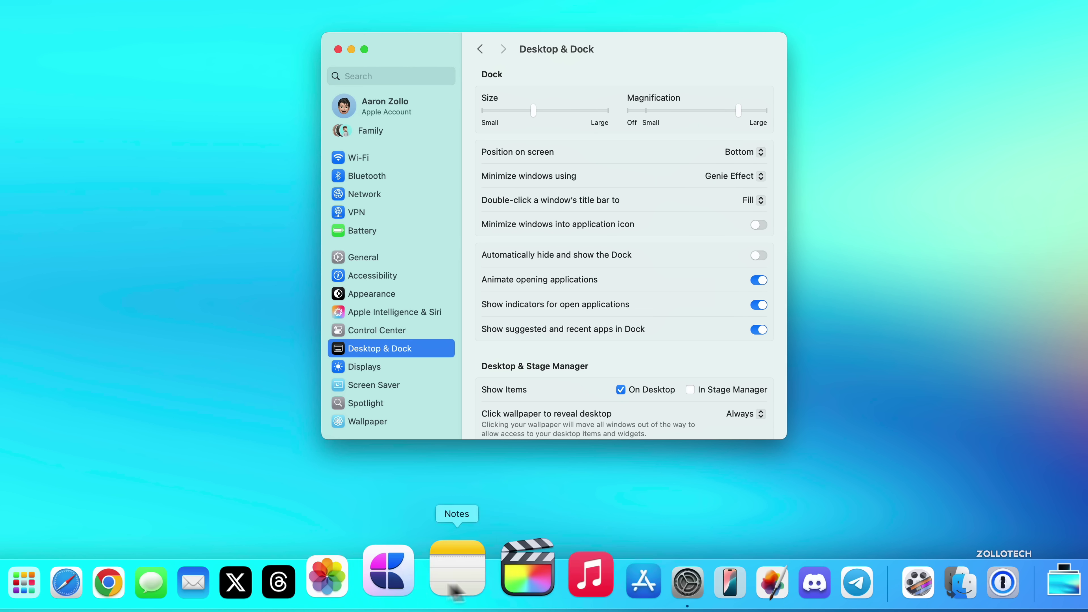
pyautogui.click(667, 111)
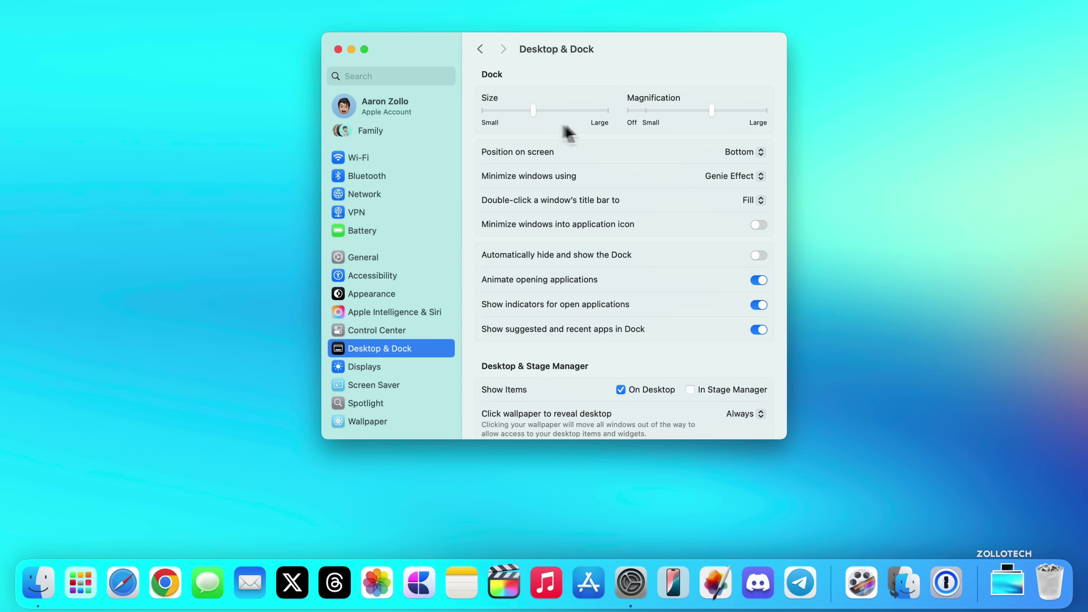
pyautogui.moveTo(531, 112)
pyautogui.mouseDown()
pyautogui.moveTo(576, 112)
pyautogui.moveTo(486, 115)
pyautogui.moveTo(553, 116)
pyautogui.moveTo(534, 114)
pyautogui.mouseUp()
# Try the Dock's screen position as Left and as Right, and return it to Bottom.
pyautogui.click(711, 212)
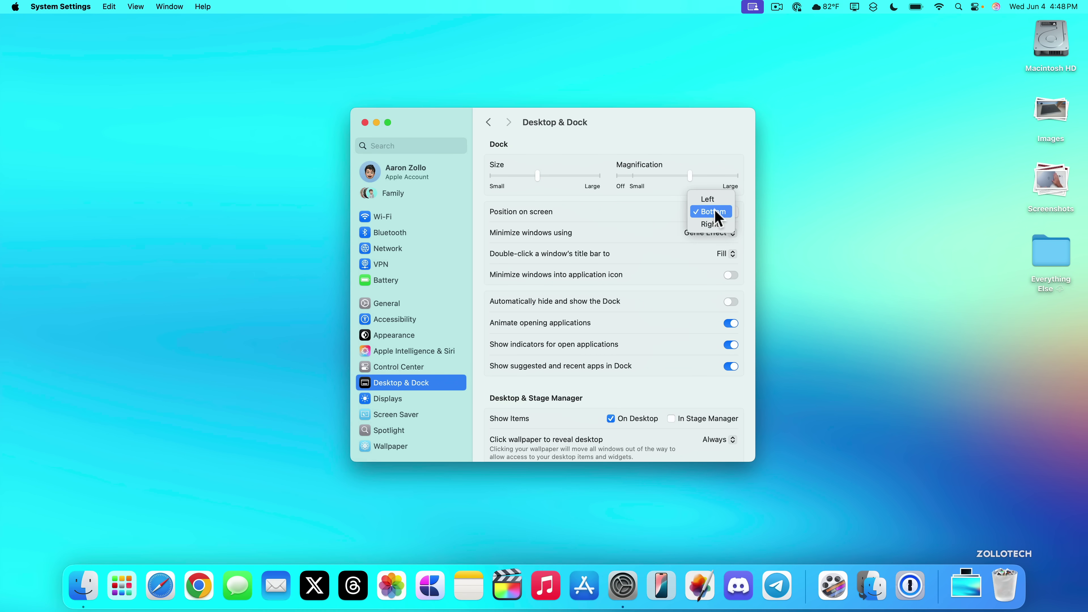
pyautogui.click(715, 198)
pyautogui.click(724, 212)
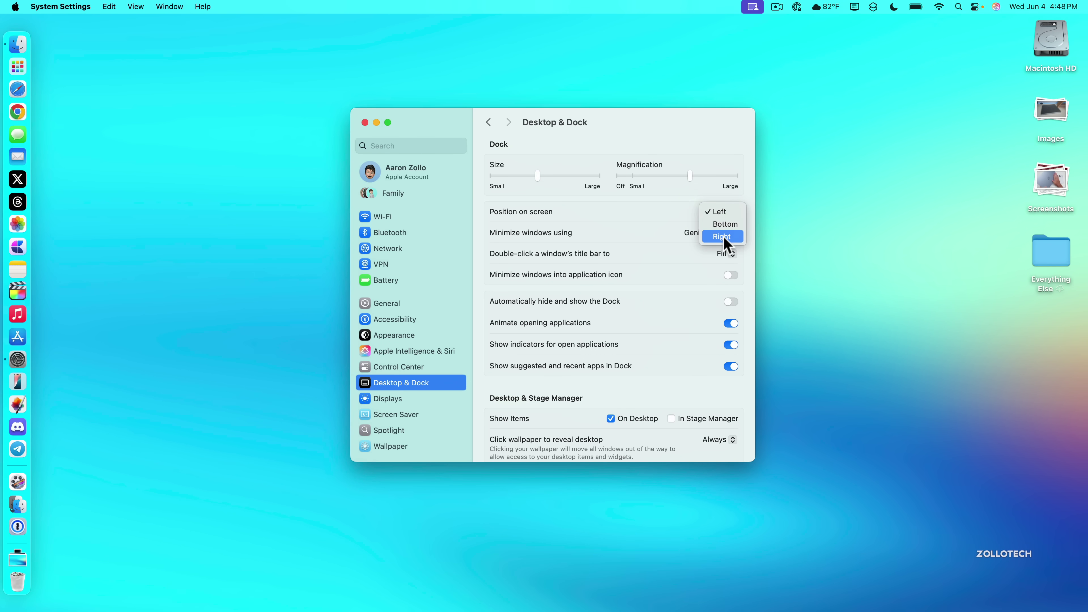
pyautogui.click(723, 236)
pyautogui.click(725, 213)
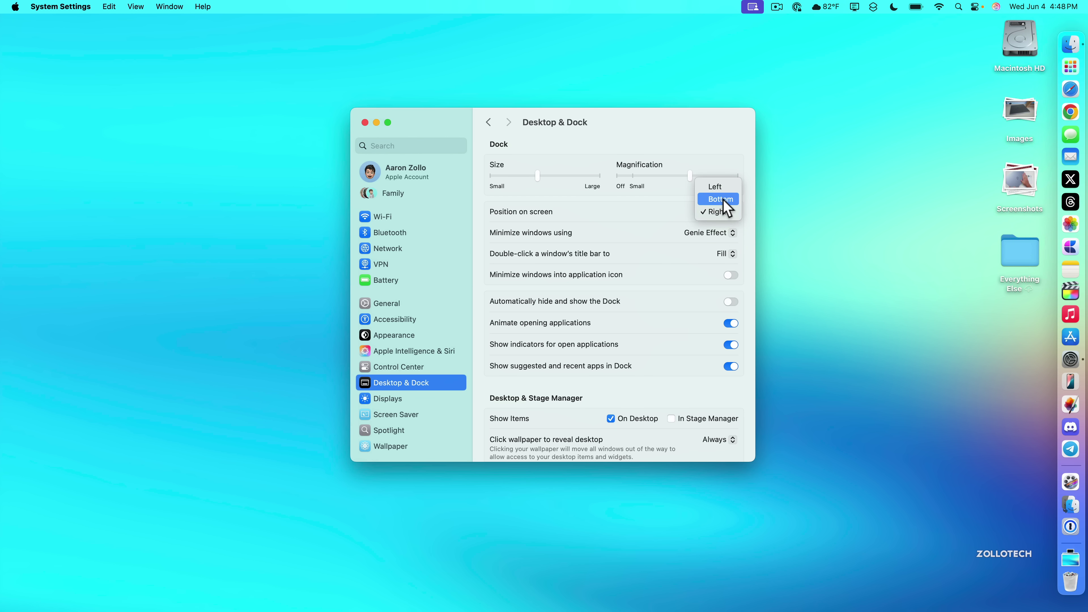
pyautogui.click(720, 199)
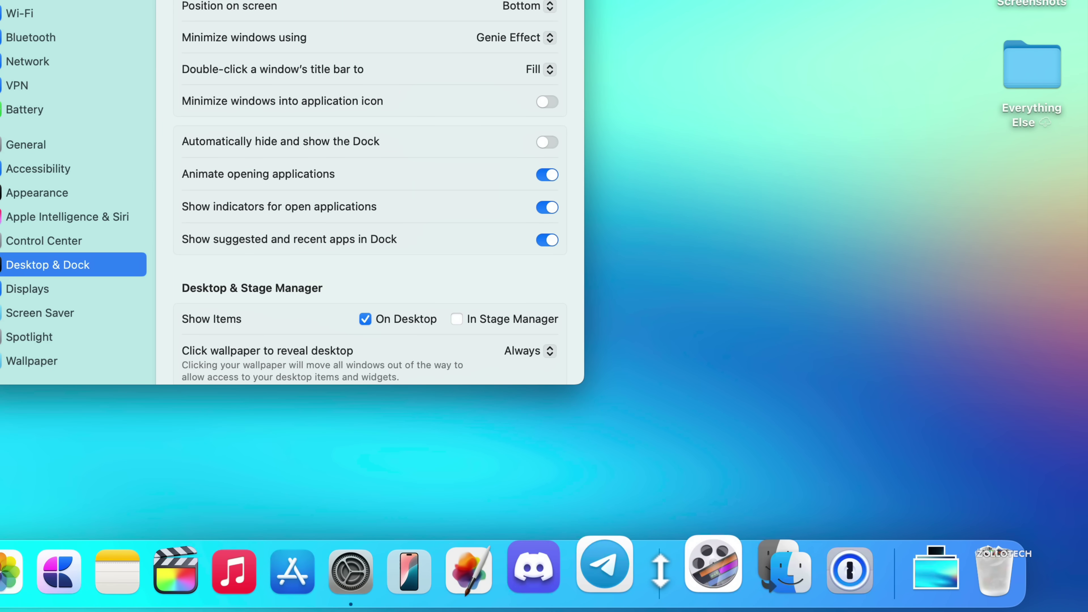
# Resize the Dock slightly using its divider between Telegram and the recent apps.
pyautogui.moveTo(660, 570); pyautogui.dragTo(646, 553)
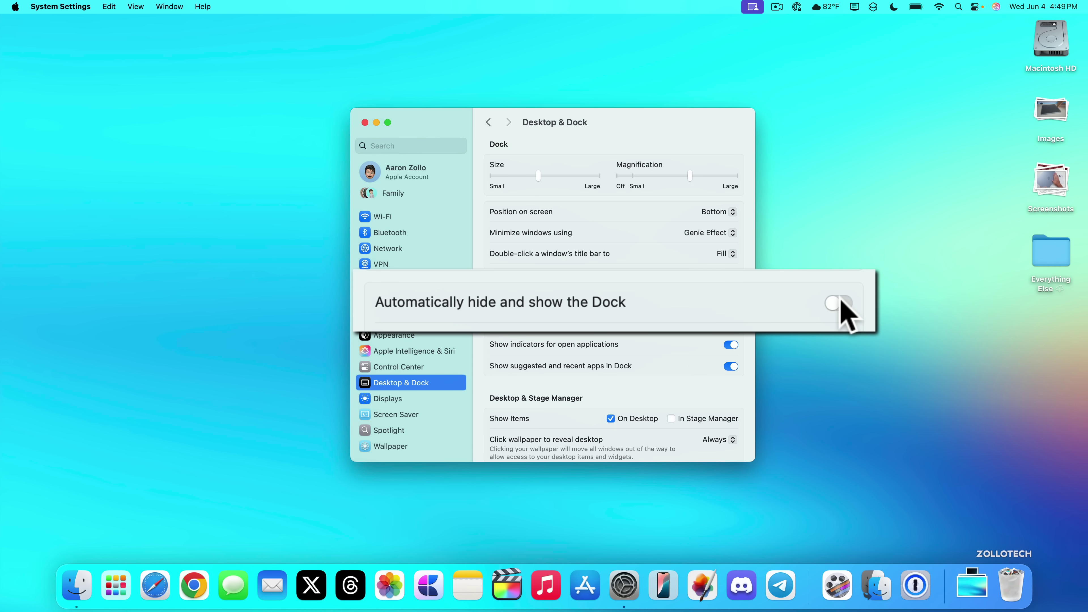
# Switch automatic hiding and showing of the Dock on and off twice, ending with it off.
pyautogui.click(839, 303)
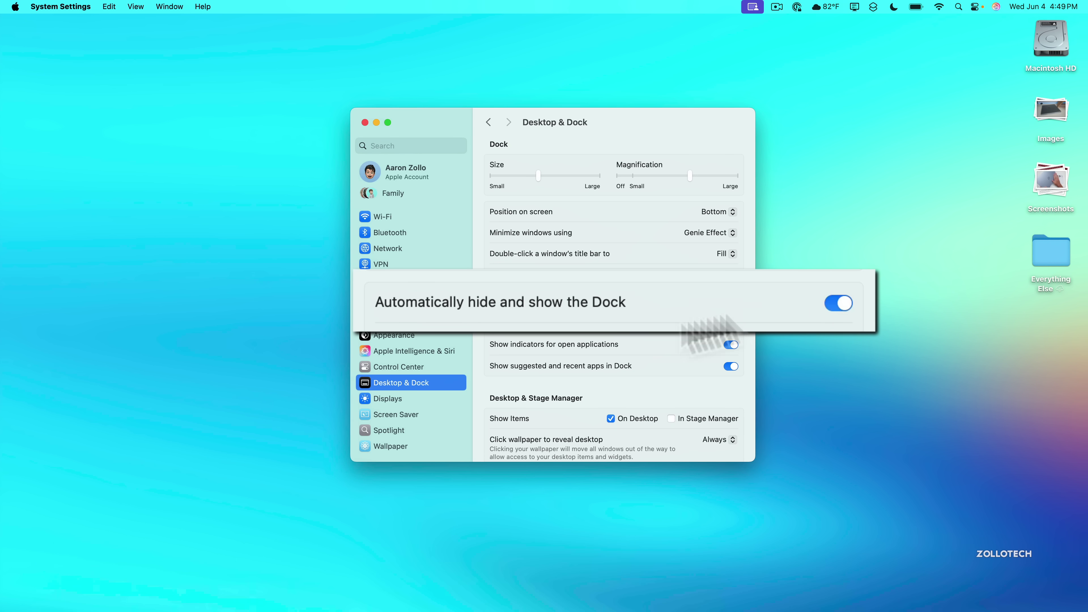
pyautogui.moveTo(517, 609)
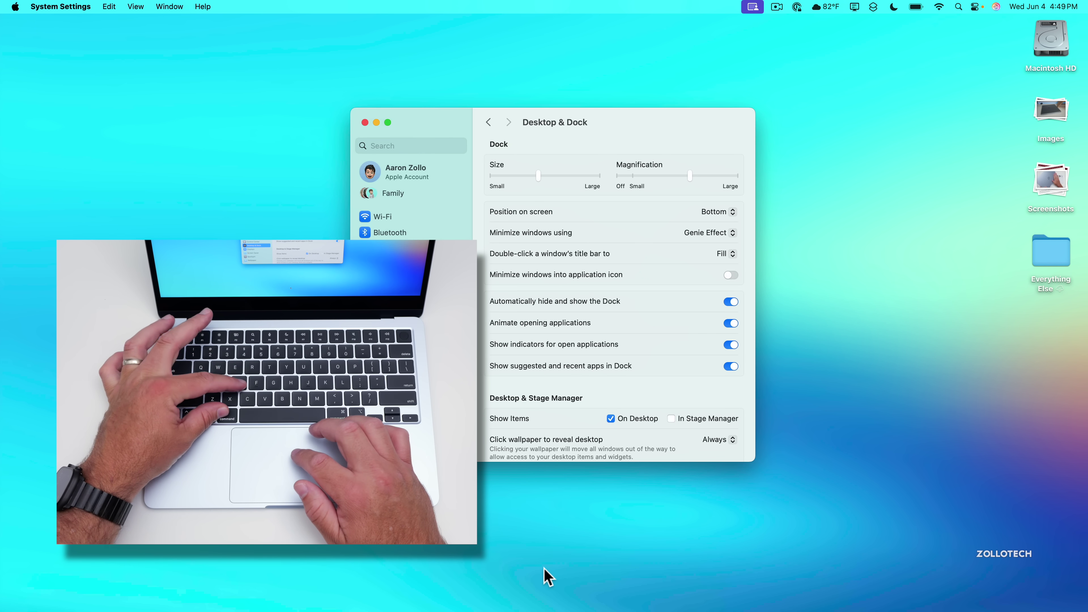
pyautogui.press('alt+super+d')
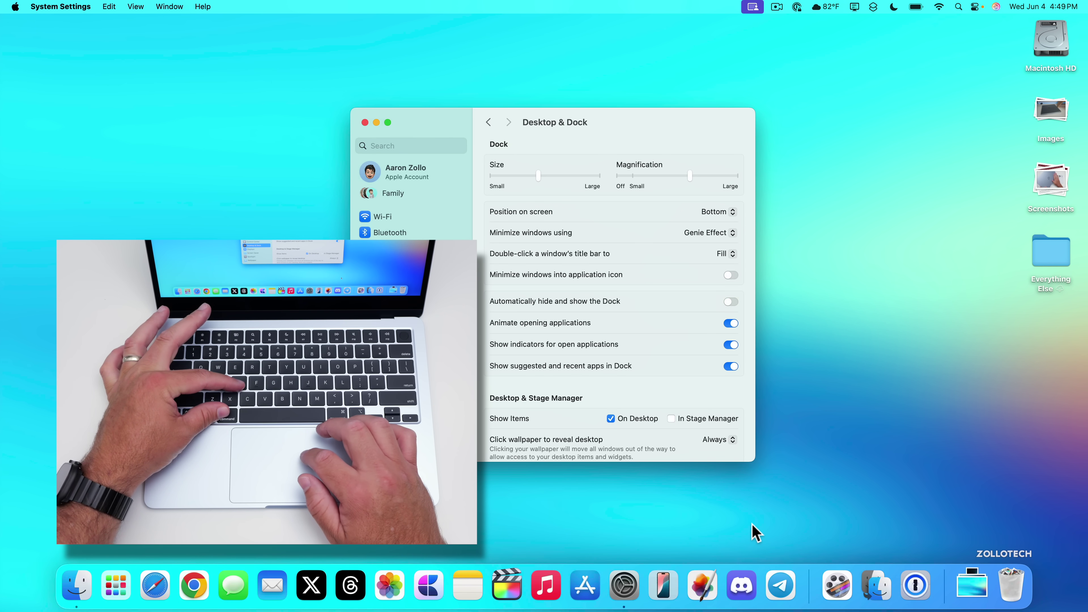
pyautogui.press('alt+super+d')
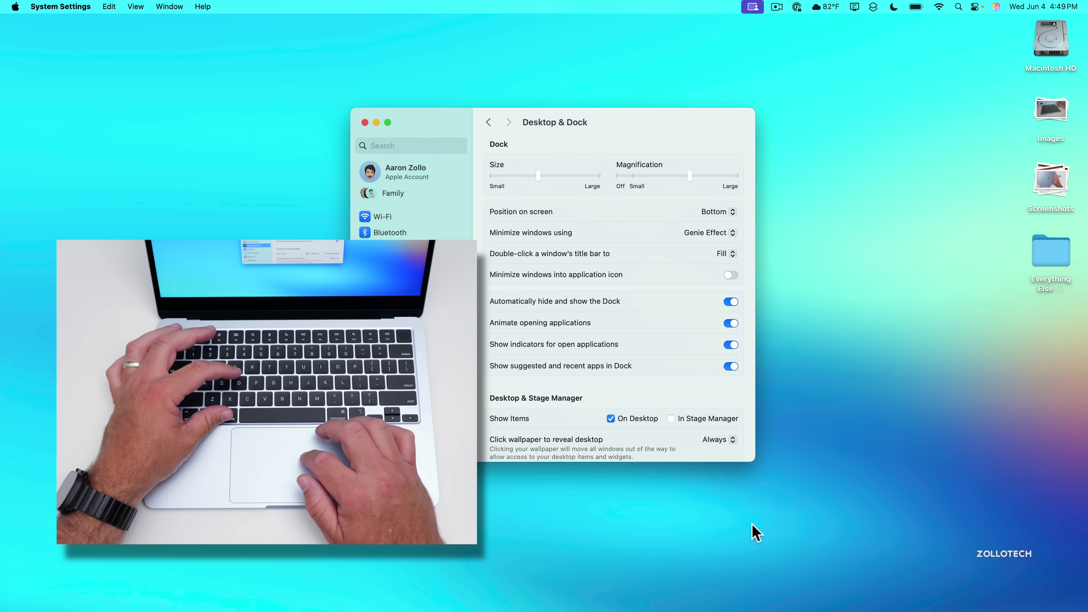
pyautogui.press('alt+super+d')
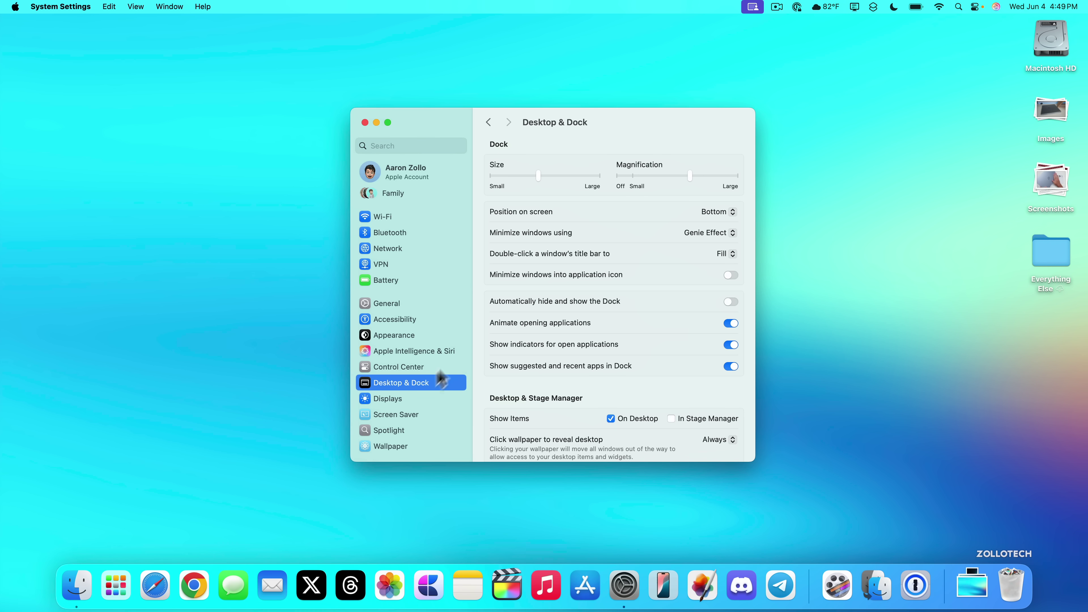
# Open the Trackpad settings.
pyautogui.scroll(-3, 424, 401)
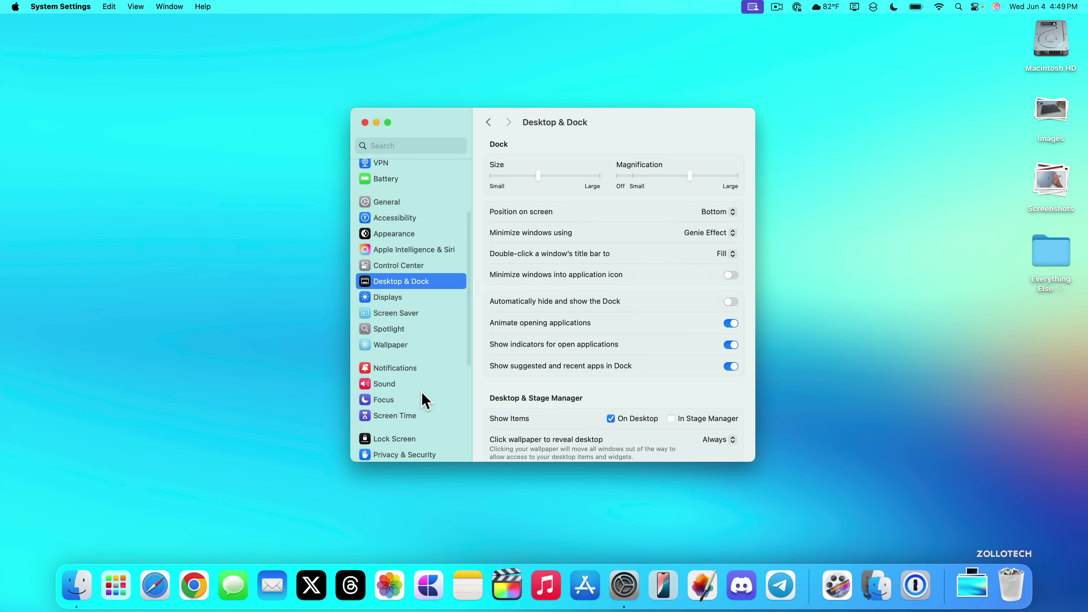
pyautogui.scroll(-3, 424, 401)
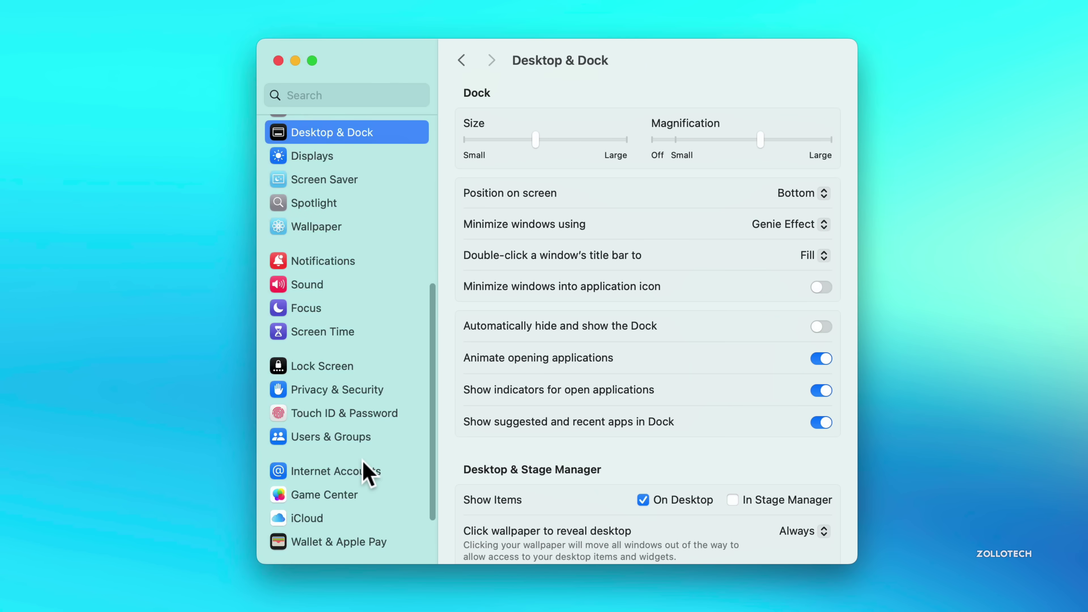
pyautogui.scroll(-5, 388, 448)
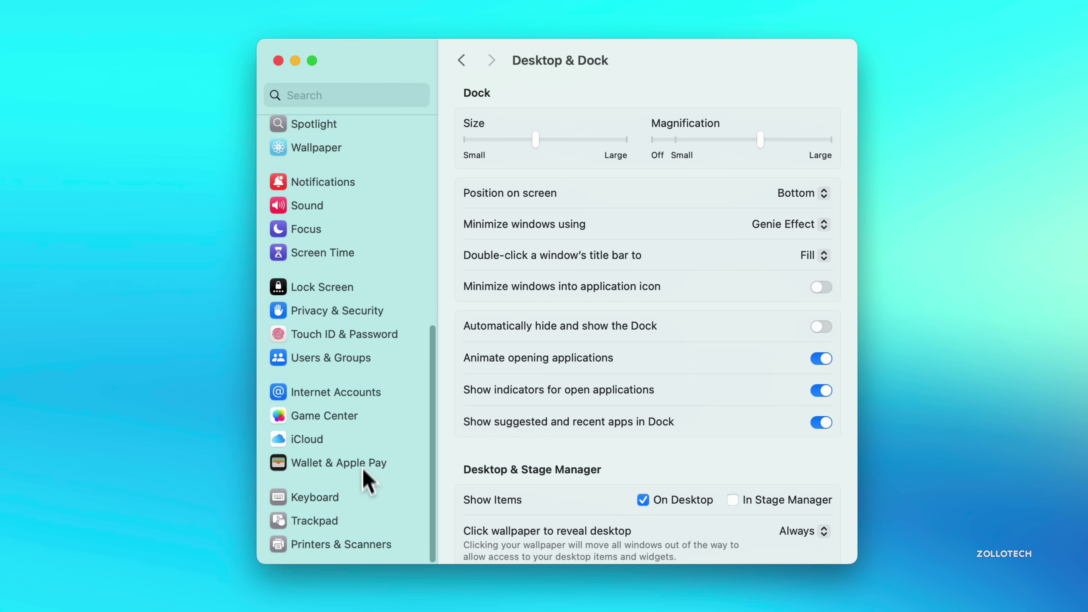
pyautogui.click(323, 522)
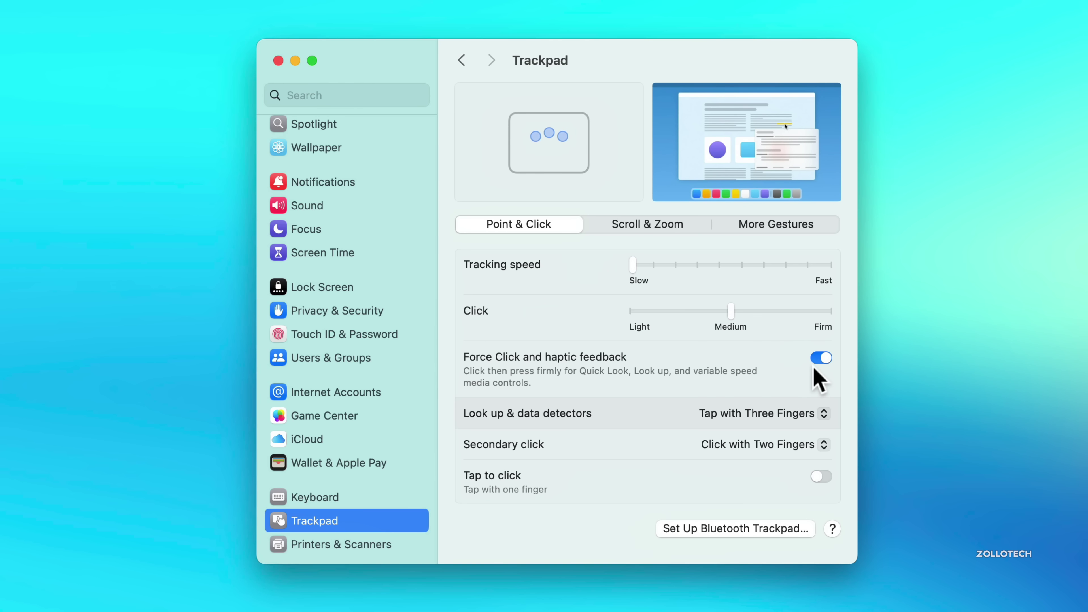
# Turn Natural scrolling off and back on in the trackpad settings, and view the More Gestures options.
pyautogui.click(671, 228)
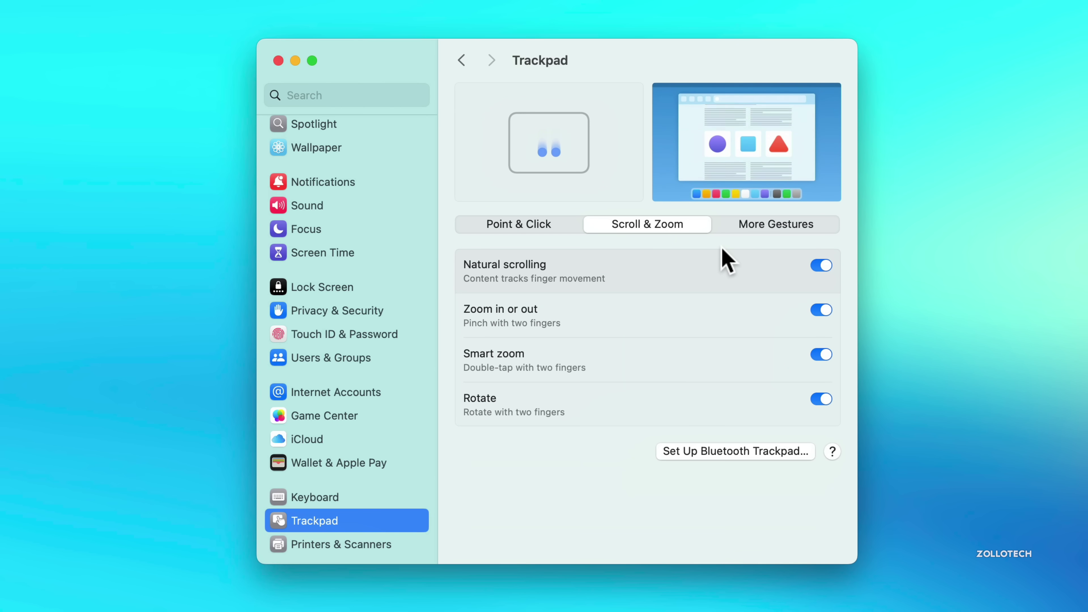
pyautogui.click(821, 266)
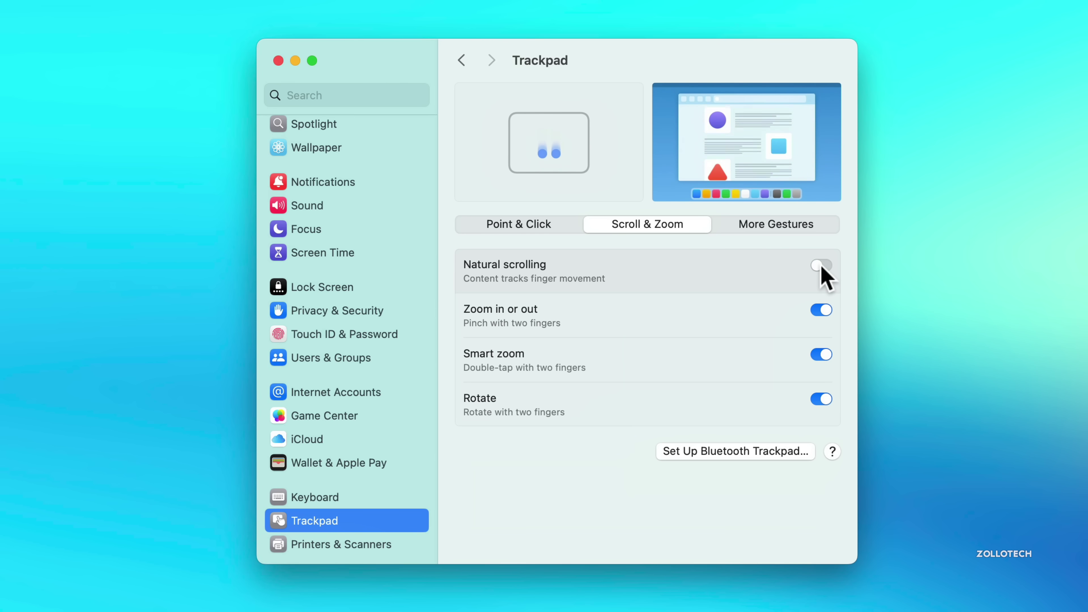
pyautogui.click(820, 266)
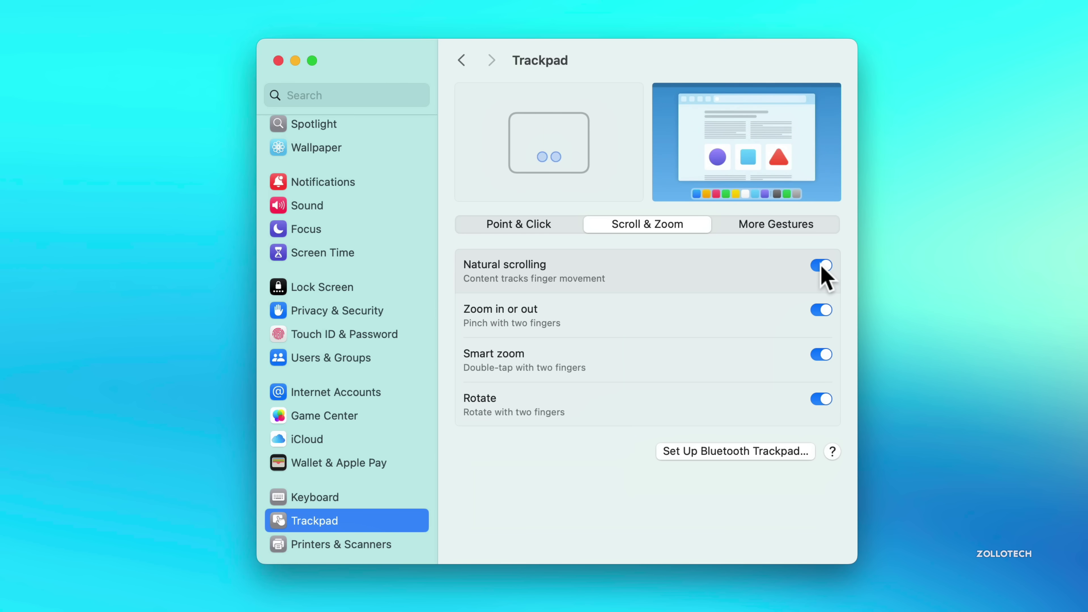
pyautogui.click(784, 229)
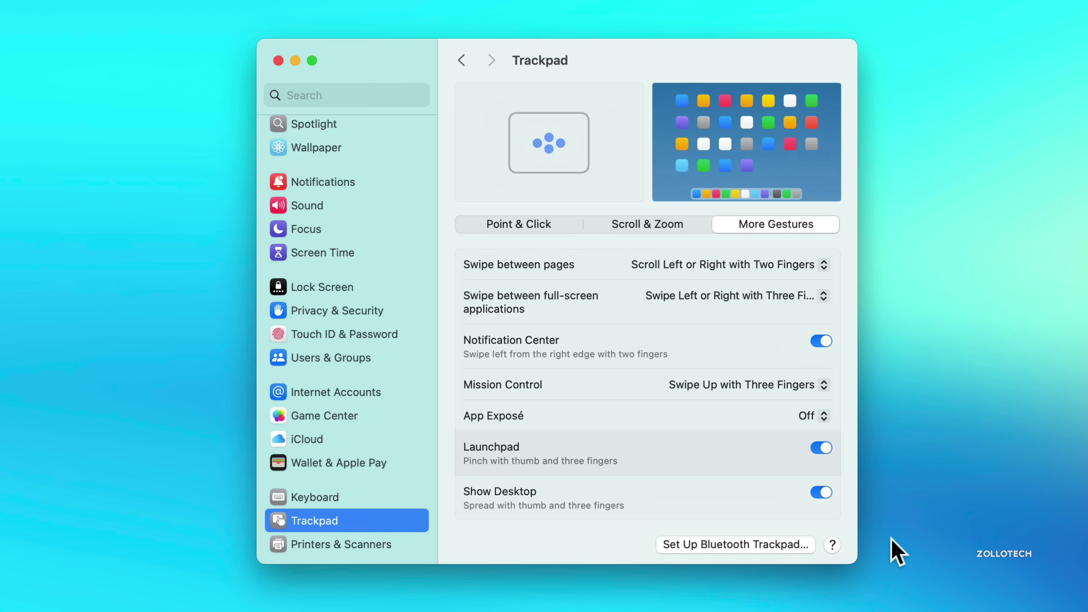
# Turn on Tap to click for the trackpad and view the Secondary click choices without picking another one.
pyautogui.click(557, 228)
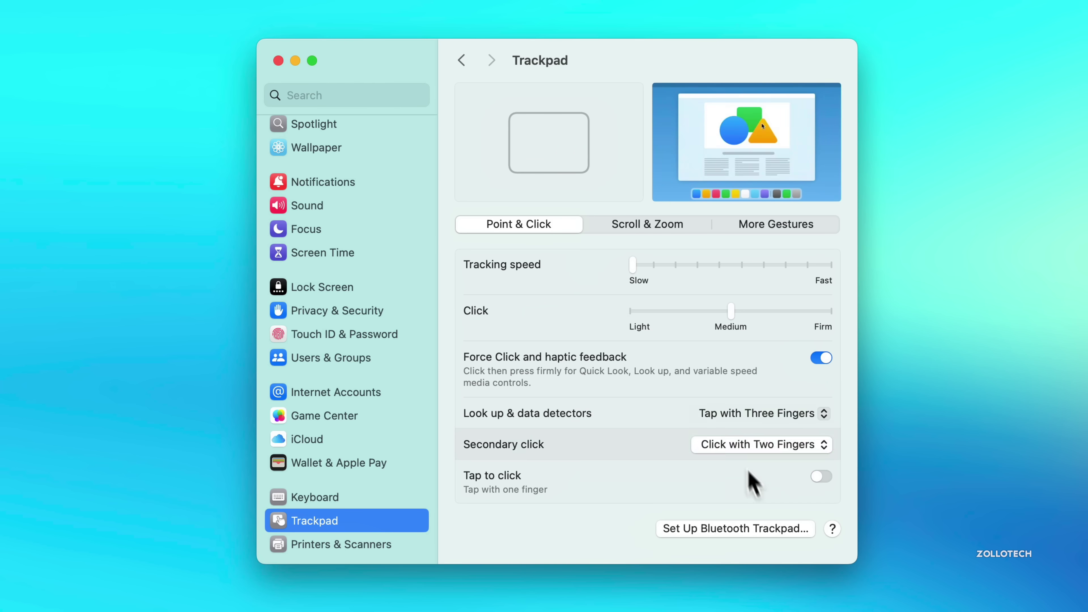
pyautogui.click(820, 477)
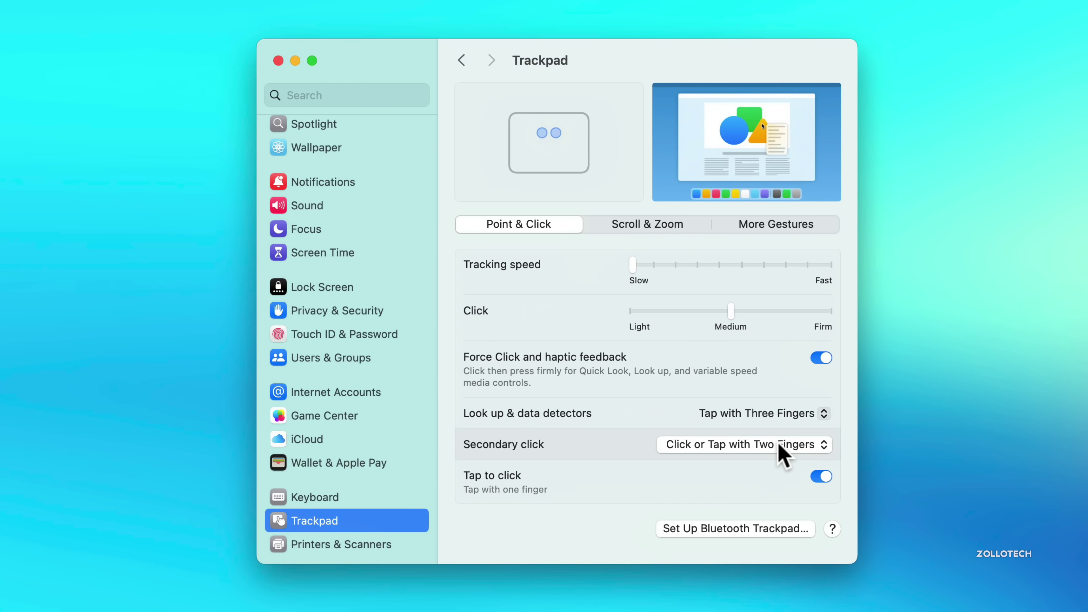
pyautogui.click(782, 460)
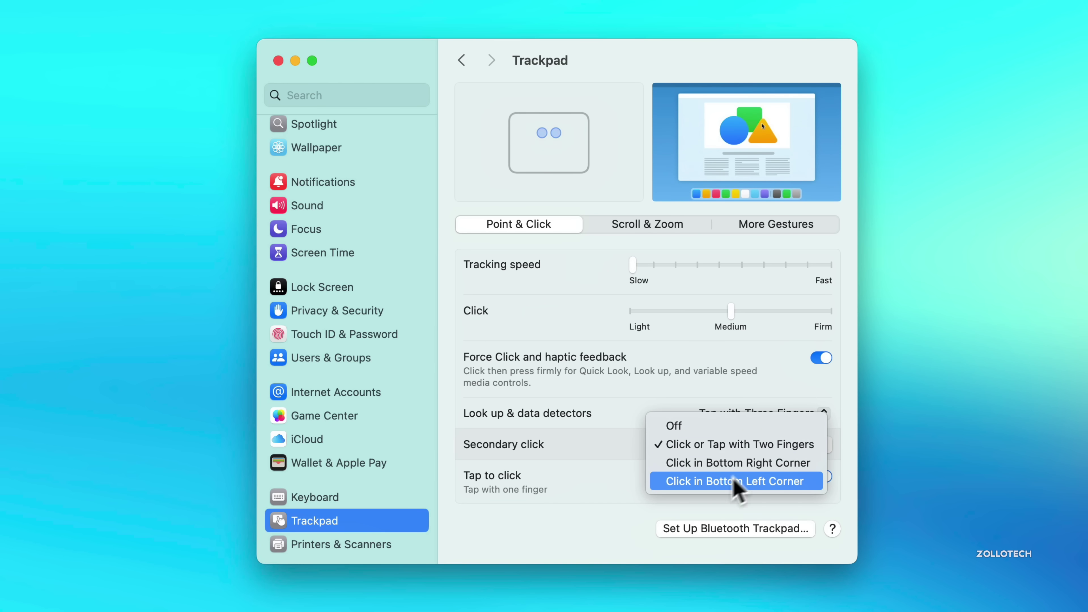
pyautogui.click(564, 604)
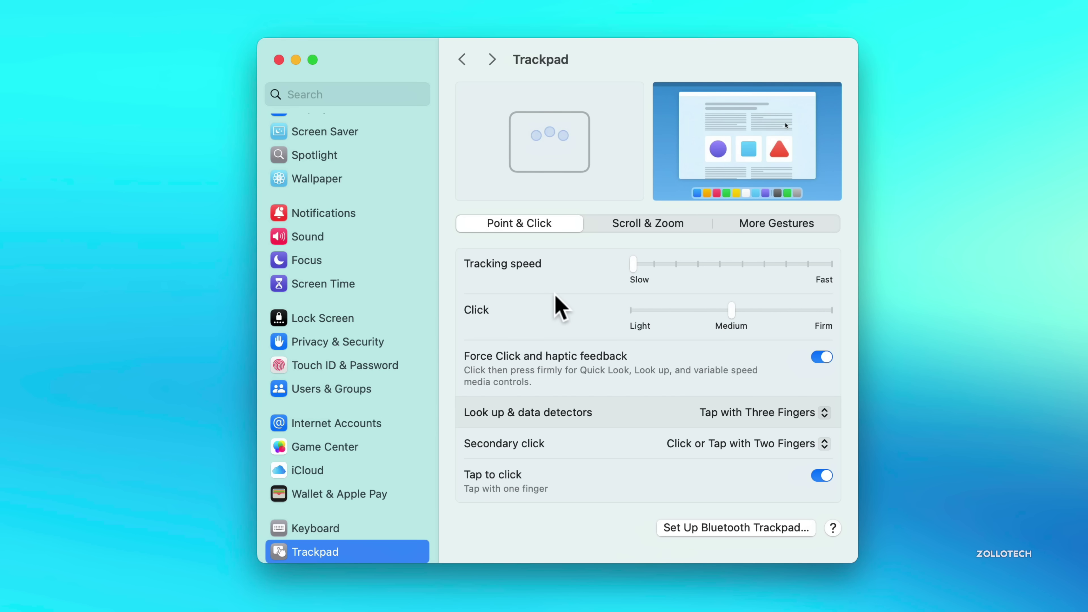
# Open the Pointer Control options in the Accessibility settings.
pyautogui.scroll(5, 347, 243)
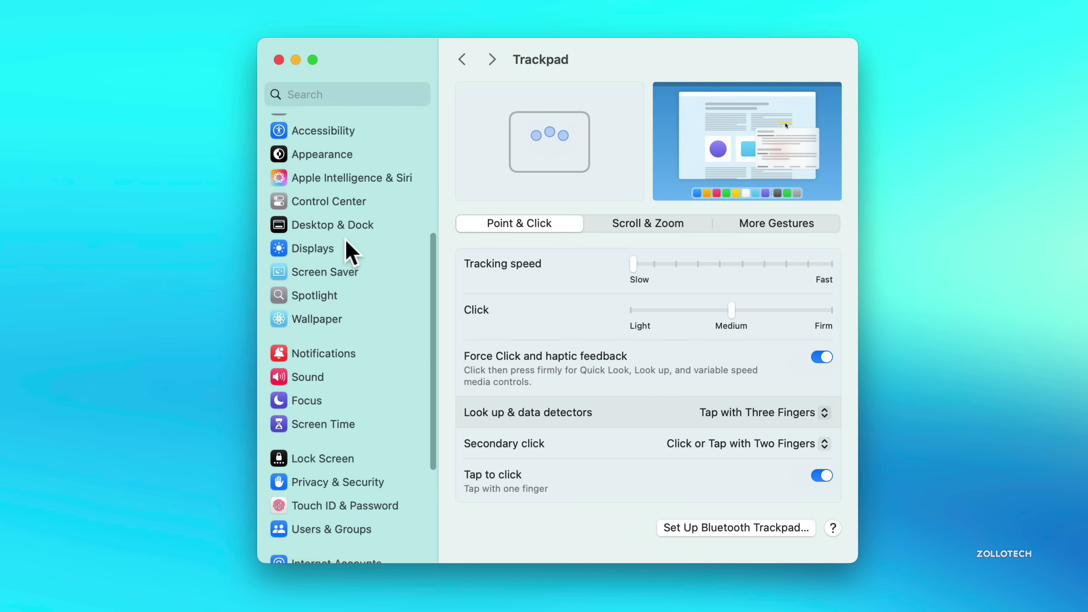
pyautogui.click(324, 131)
pyautogui.scroll(-5, 595, 407)
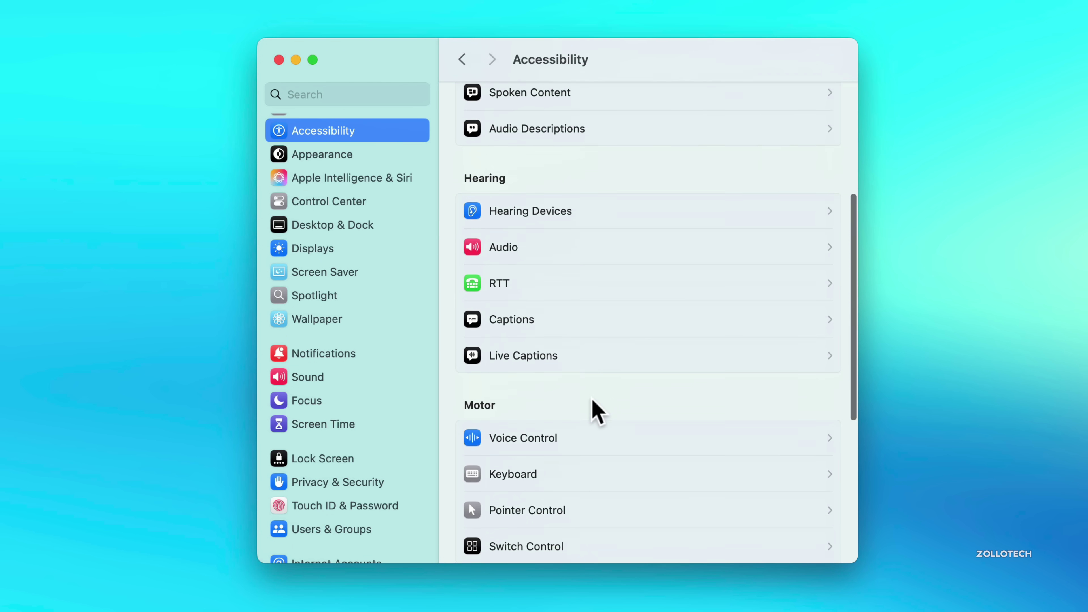
pyautogui.scroll(-2, 598, 412)
pyautogui.click(589, 414)
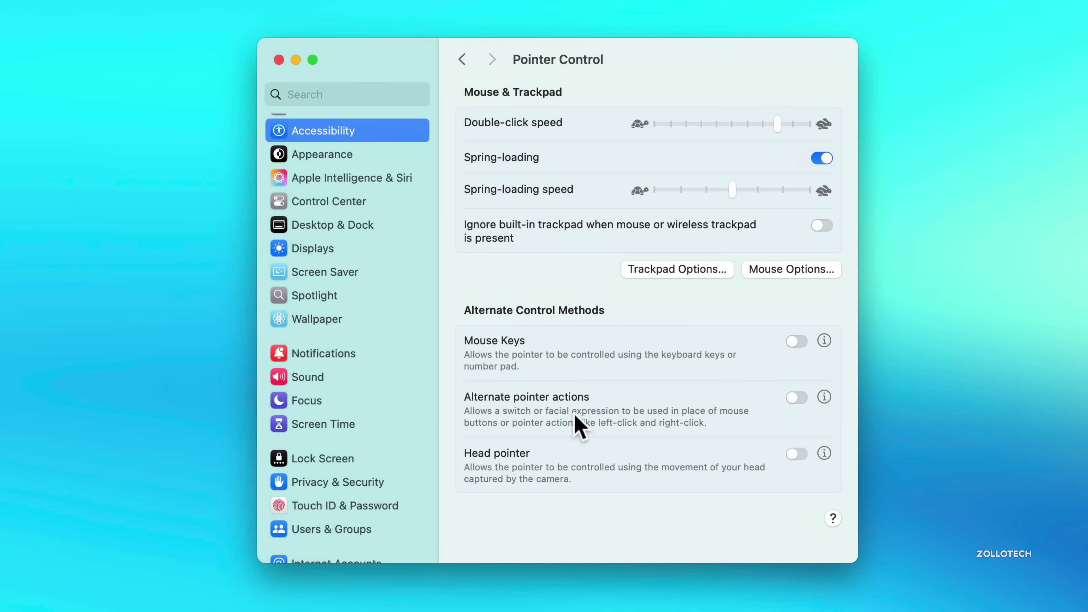
# Enable trackpad dragging in the Trackpad Options with Three Finger Drag as the dragging style.
pyautogui.click(678, 270)
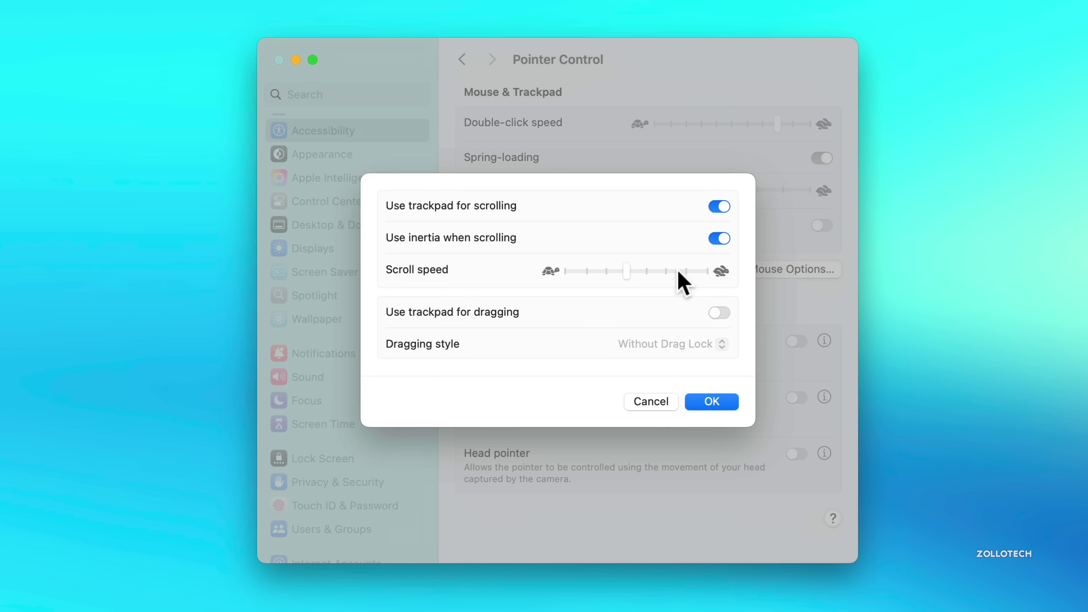
pyautogui.click(720, 322)
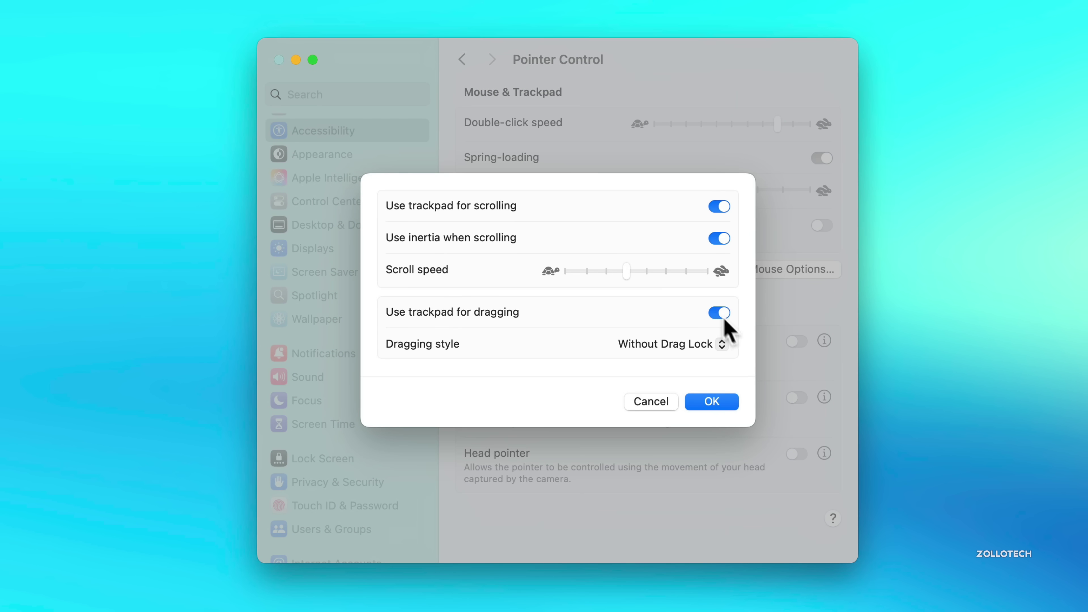
pyautogui.click(698, 345)
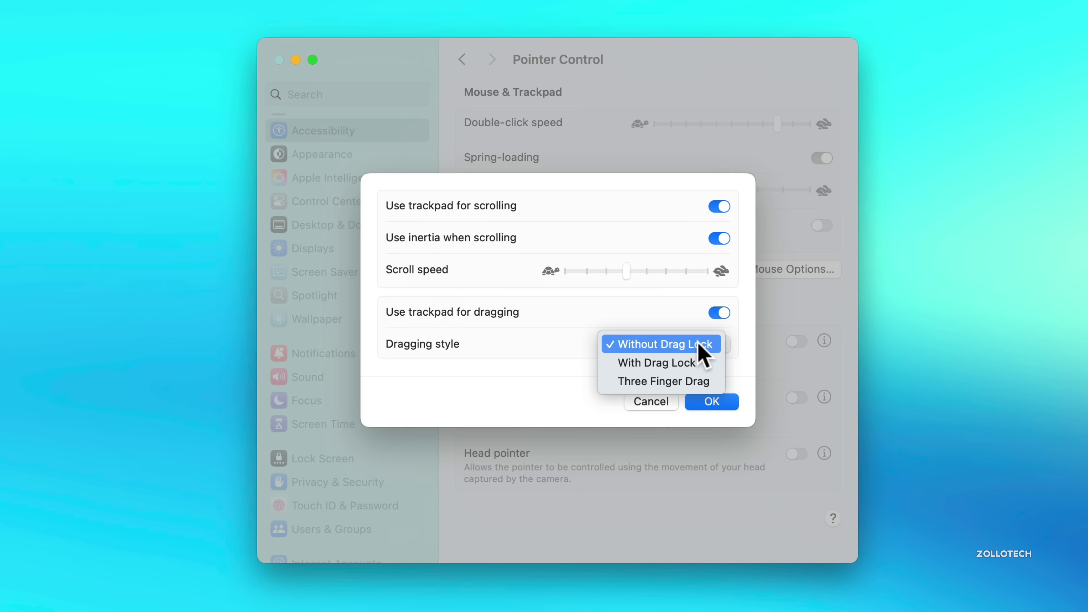
pyautogui.click(691, 385)
pyautogui.click(711, 403)
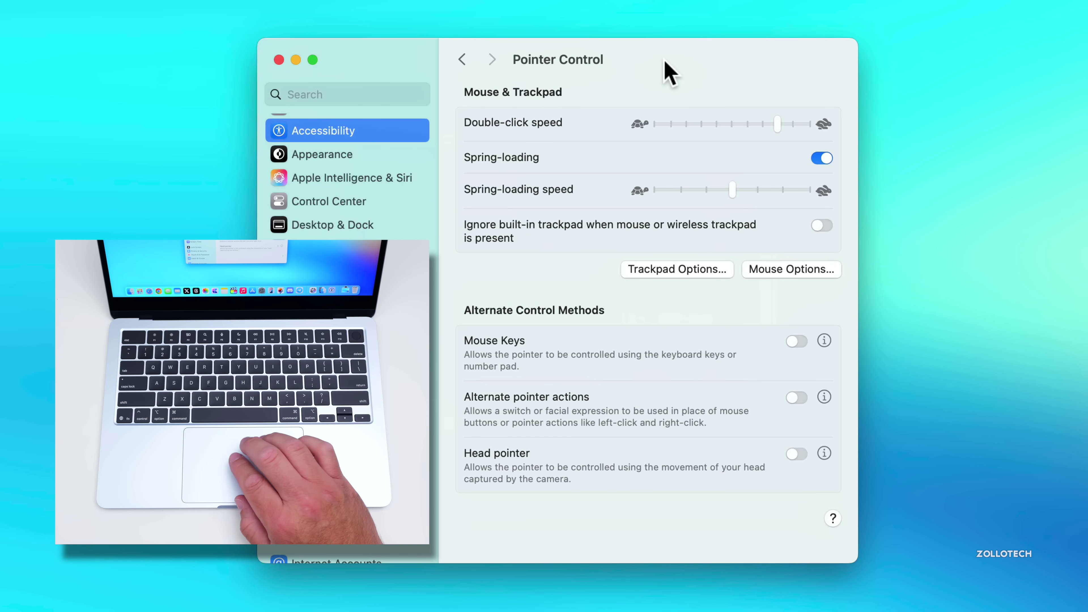
# Test the trackpad by moving the settings window around the desktop and scrolling the Pointer Control page, and close the window.
pyautogui.moveTo(664, 60); pyautogui.dragTo(726, 78)
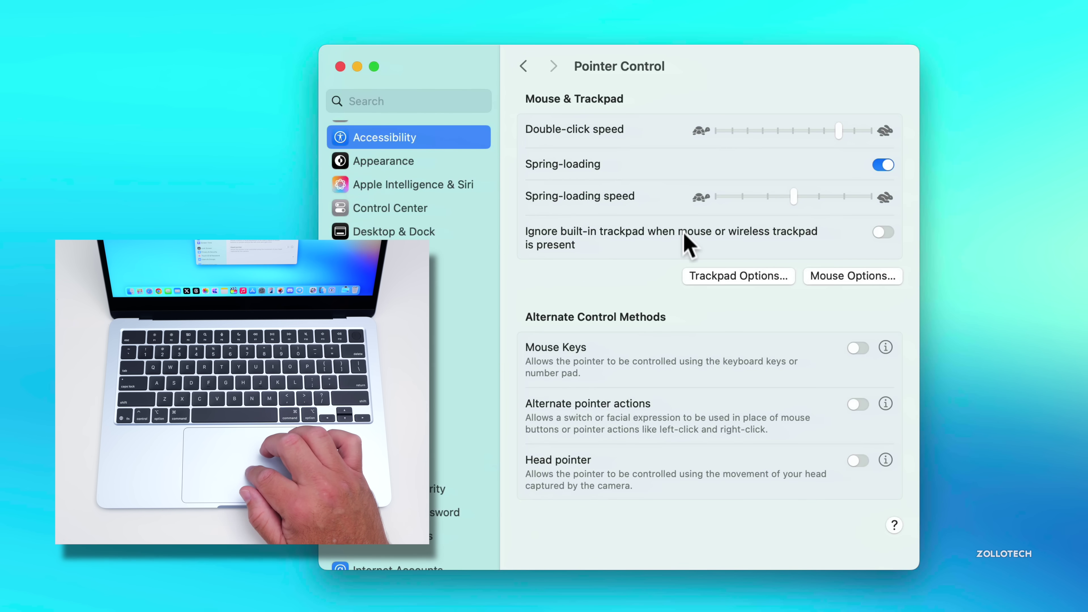
pyautogui.scroll(-1, 680, 257)
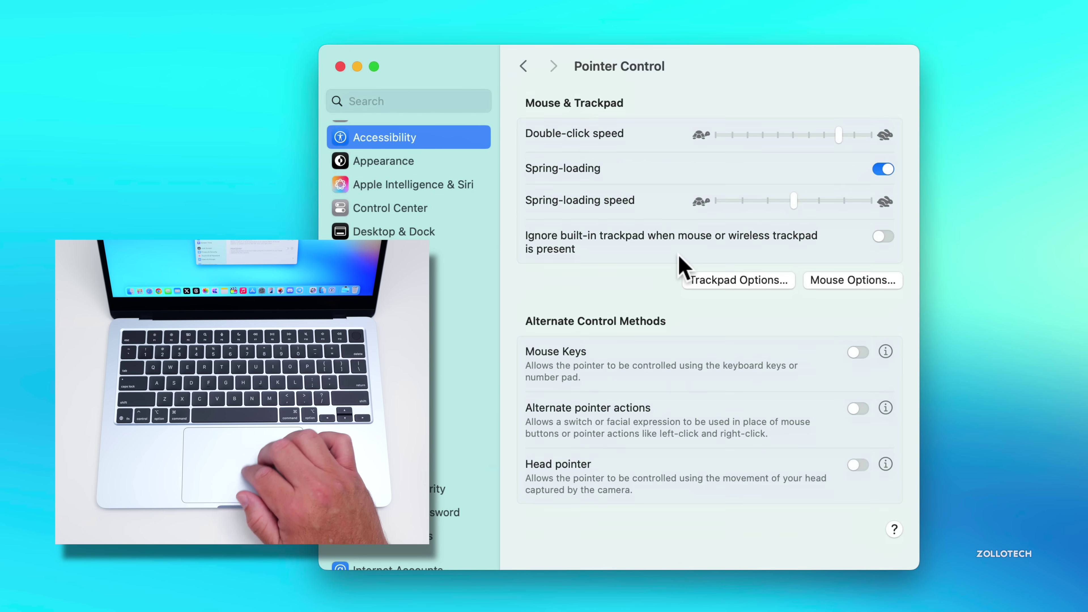
pyautogui.scroll(-2, 681, 266)
pyautogui.scroll(3, 687, 260)
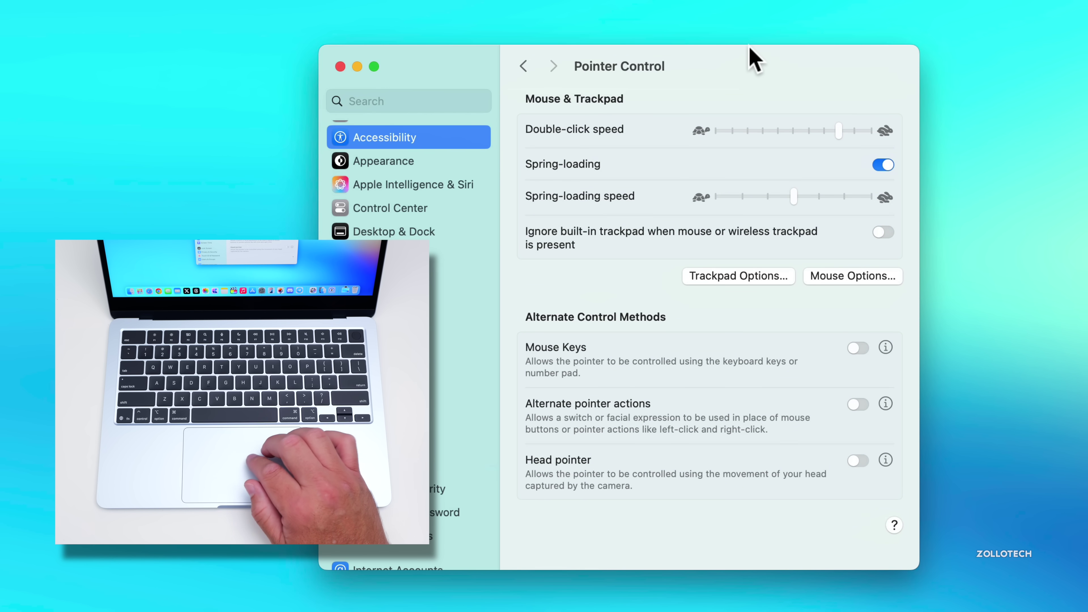
pyautogui.moveTo(750, 68); pyautogui.dragTo(769, 90)
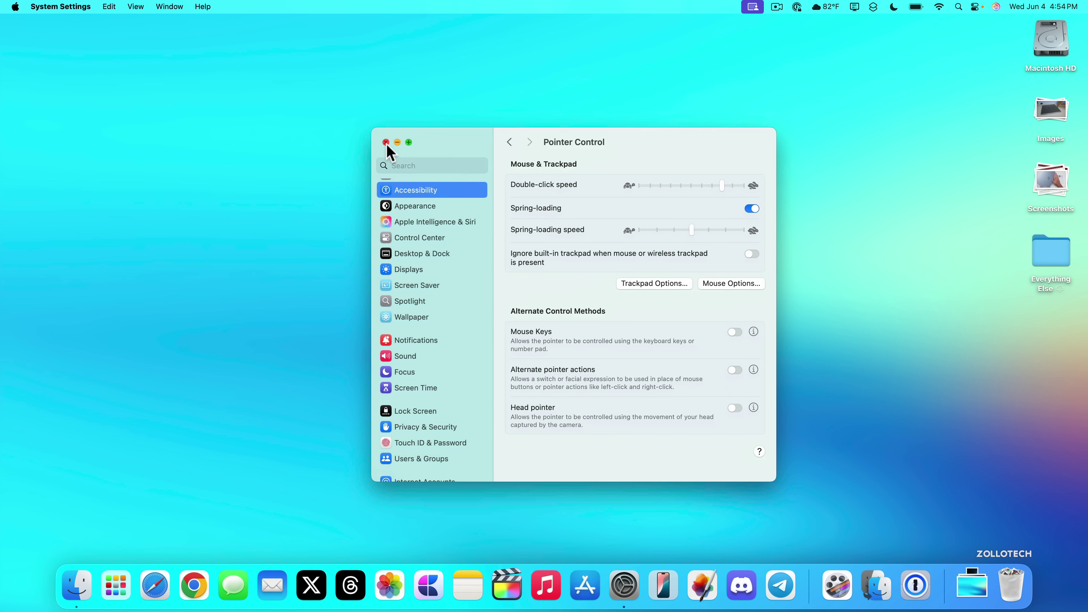
pyautogui.click(386, 142)
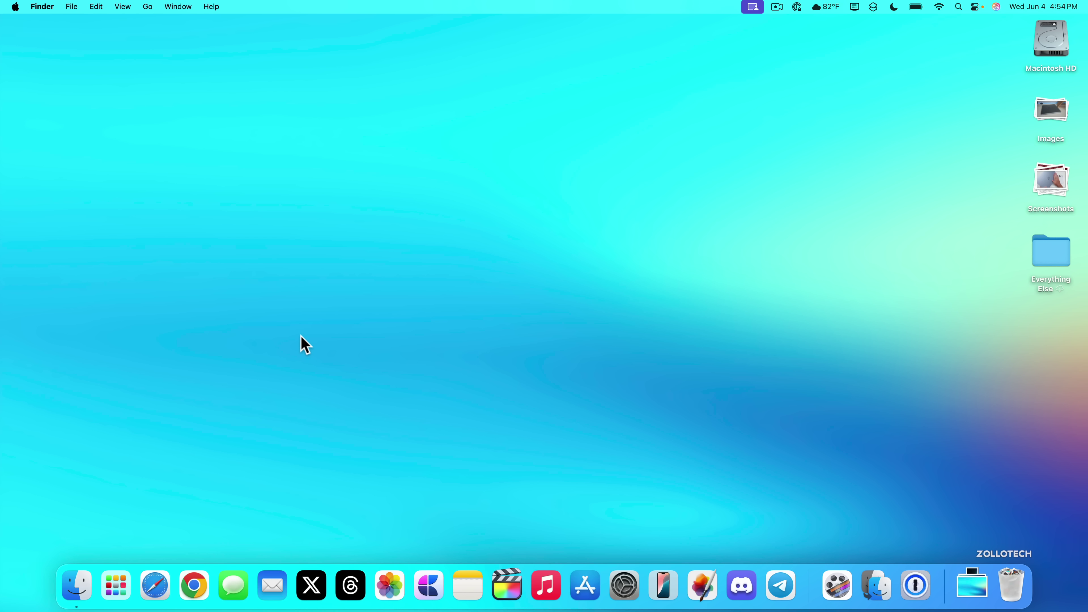
# Launch CleanMyMac from the second page of Launchpad.
pyautogui.click(116, 584)
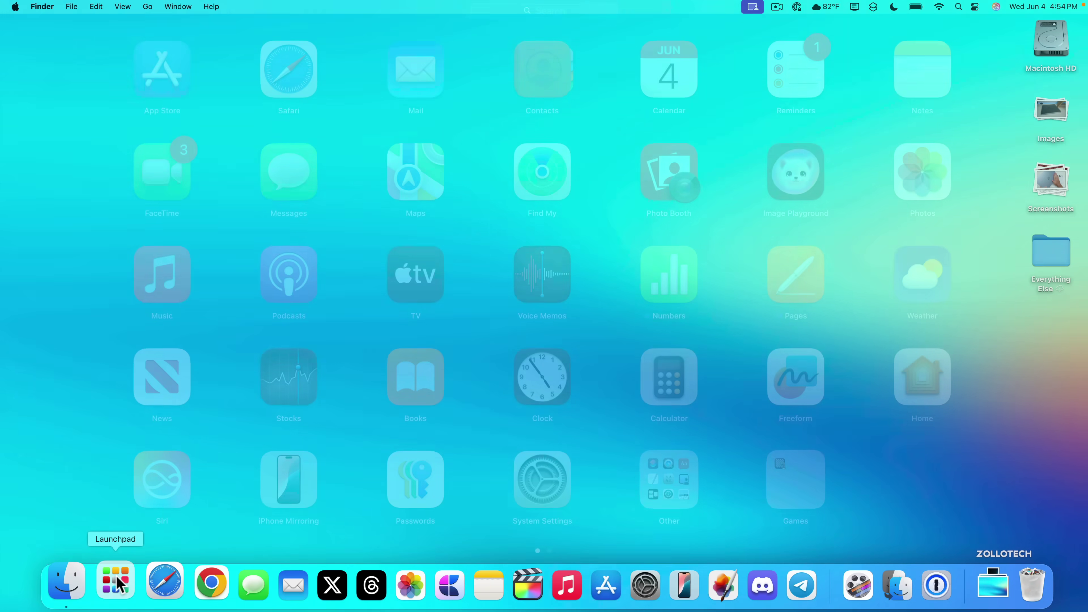
pyautogui.hscroll(5, 699, 380)
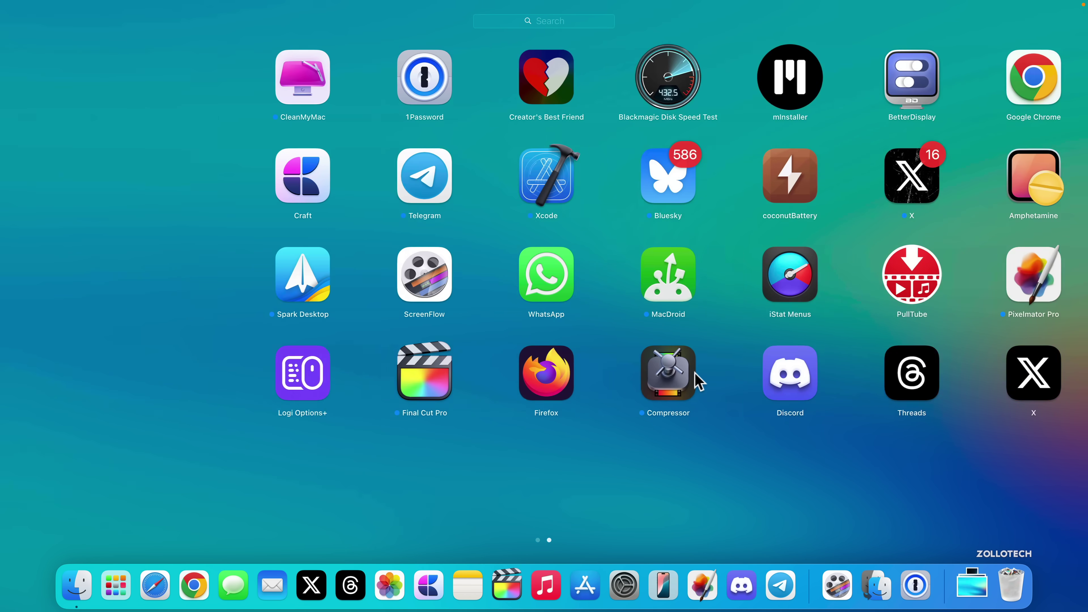
pyautogui.click(171, 103)
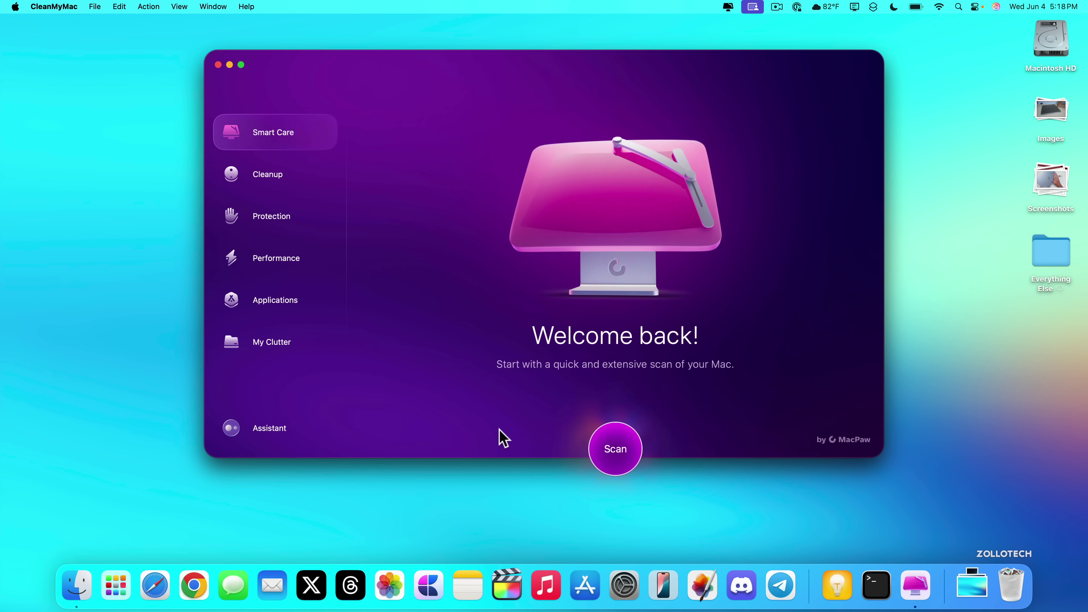
# Run a Smart Care scan, allow CleanMyMac to access data from other apps, and run the suggested tasks.
pyautogui.click(615, 459)
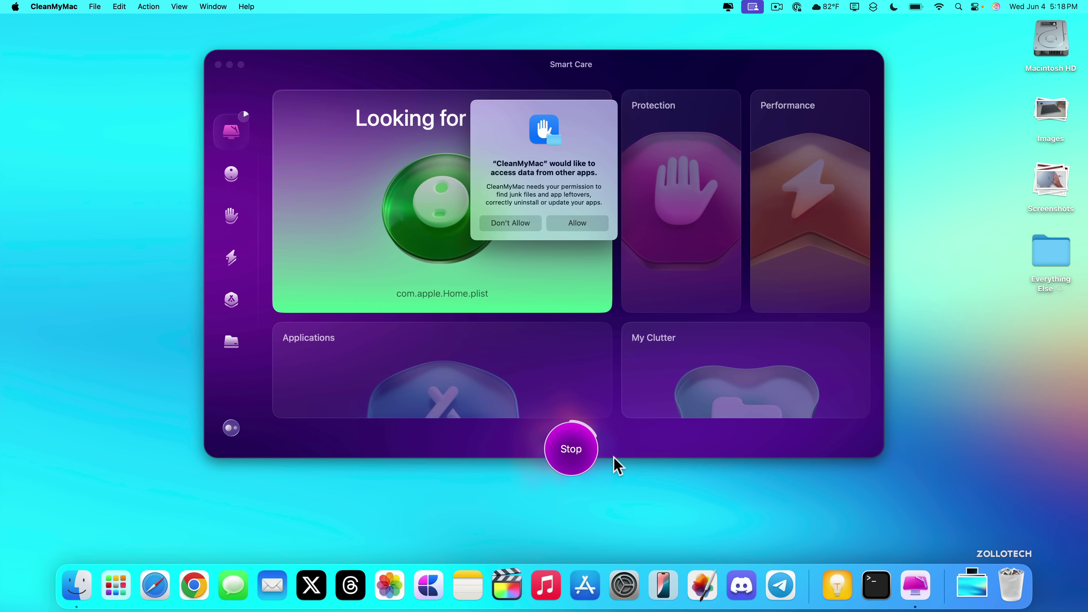
pyautogui.click(574, 223)
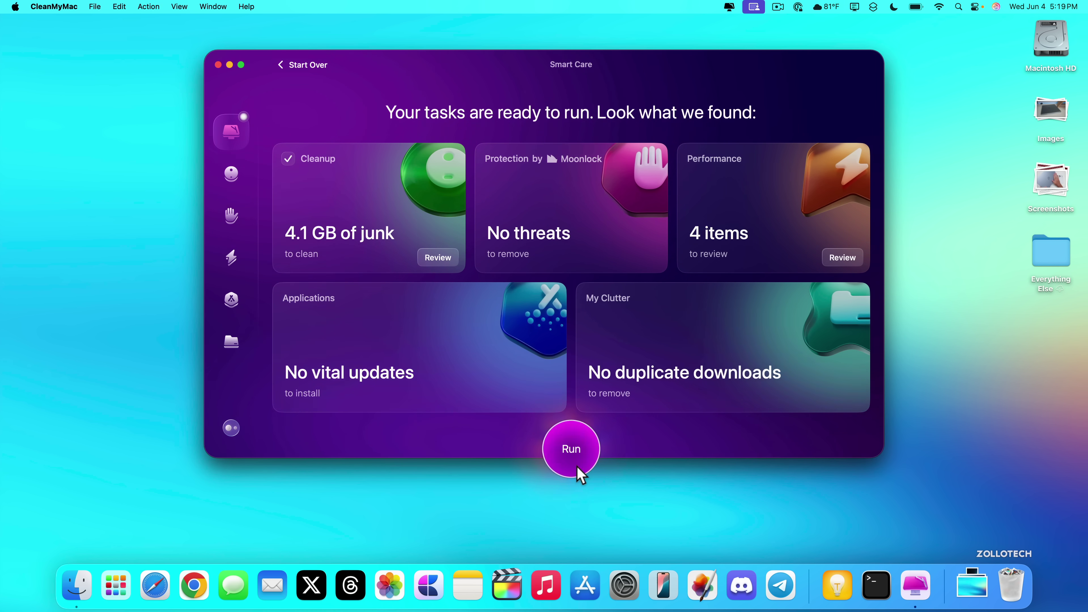
pyautogui.click(572, 453)
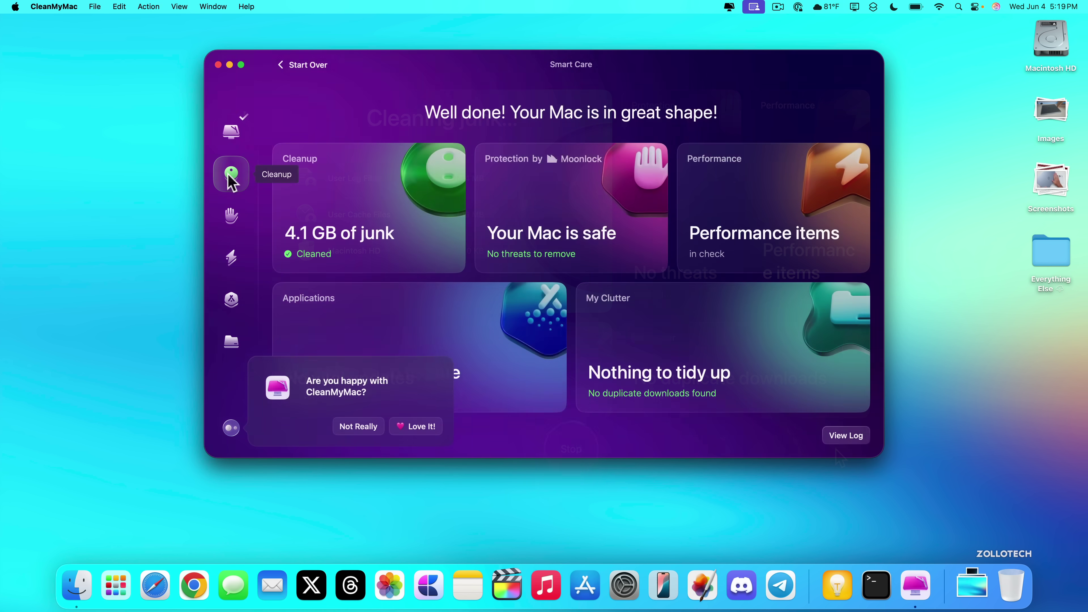
# Clean up the Xcode Junk found in Cleanup, including iOS Device Support and Xcode Caches.
pyautogui.click(229, 174)
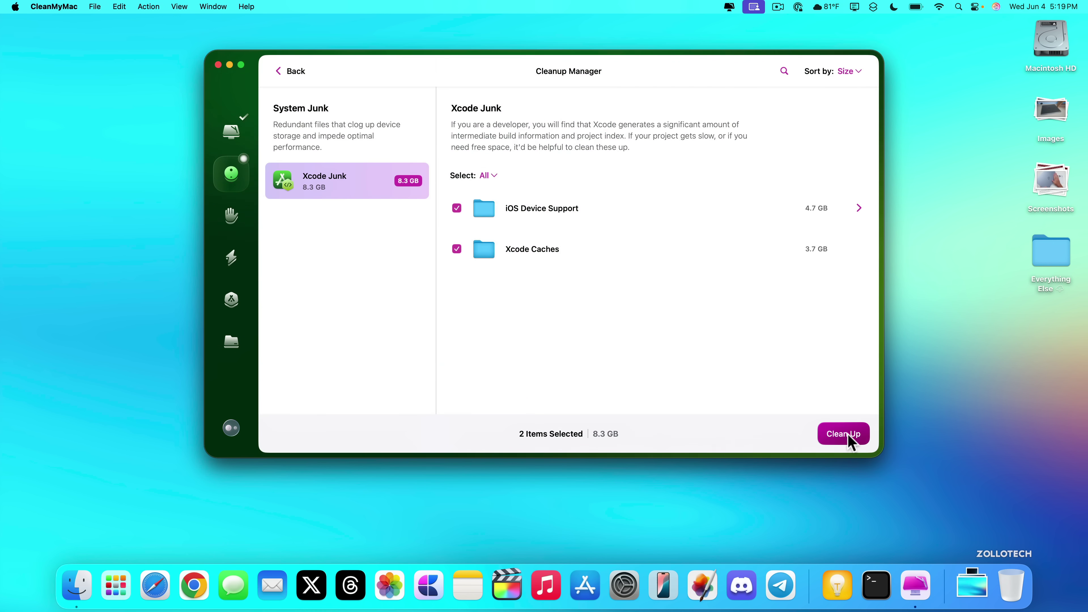
pyautogui.click(846, 439)
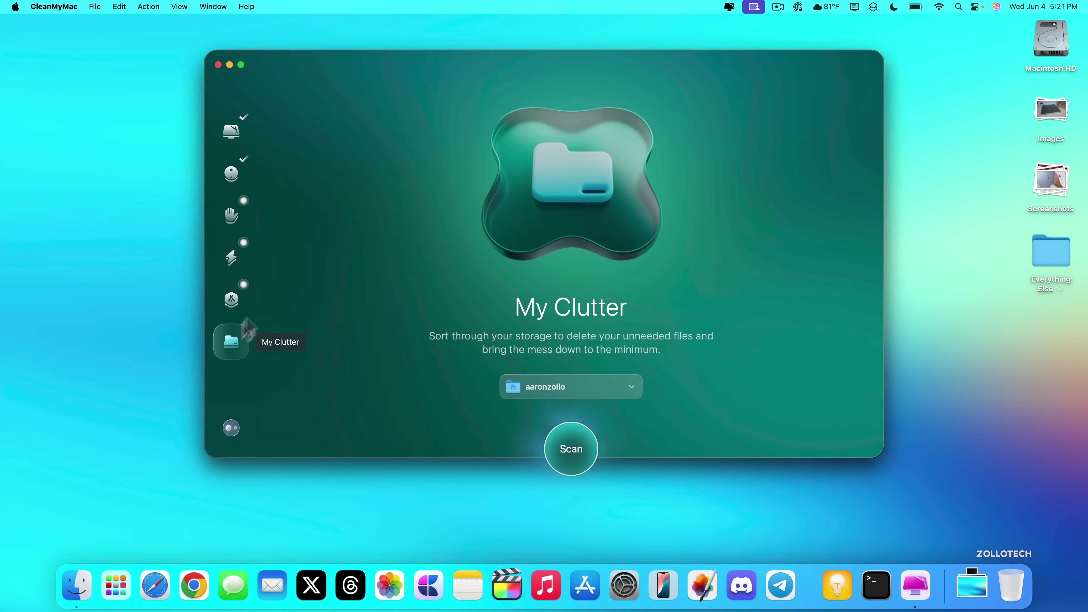
# Scan the home folder with My Clutter and examine the groups of duplicate files without removing any.
pyautogui.click(573, 452)
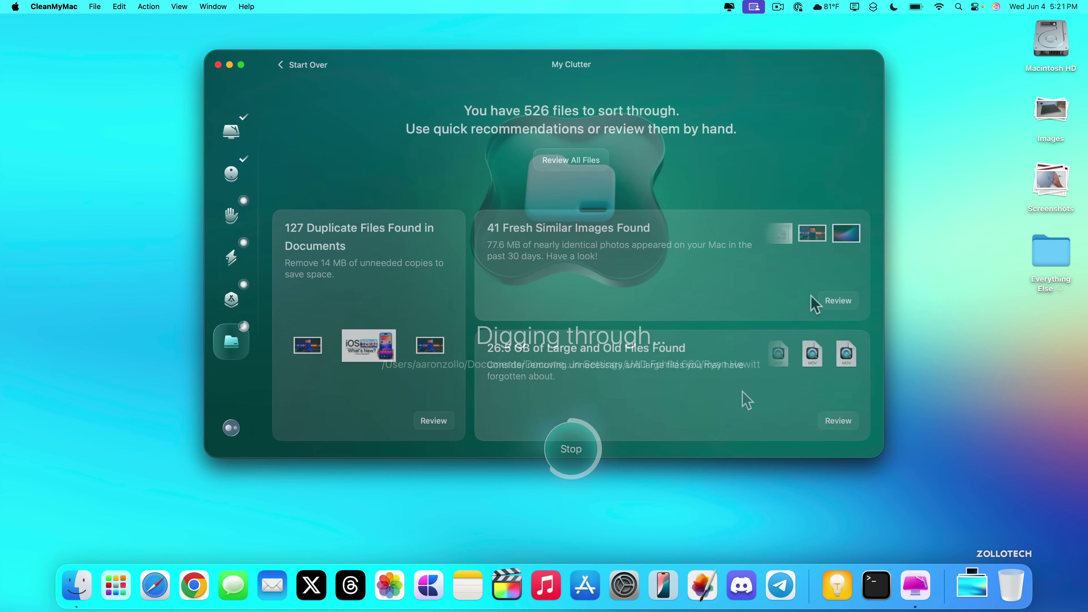
pyautogui.click(443, 421)
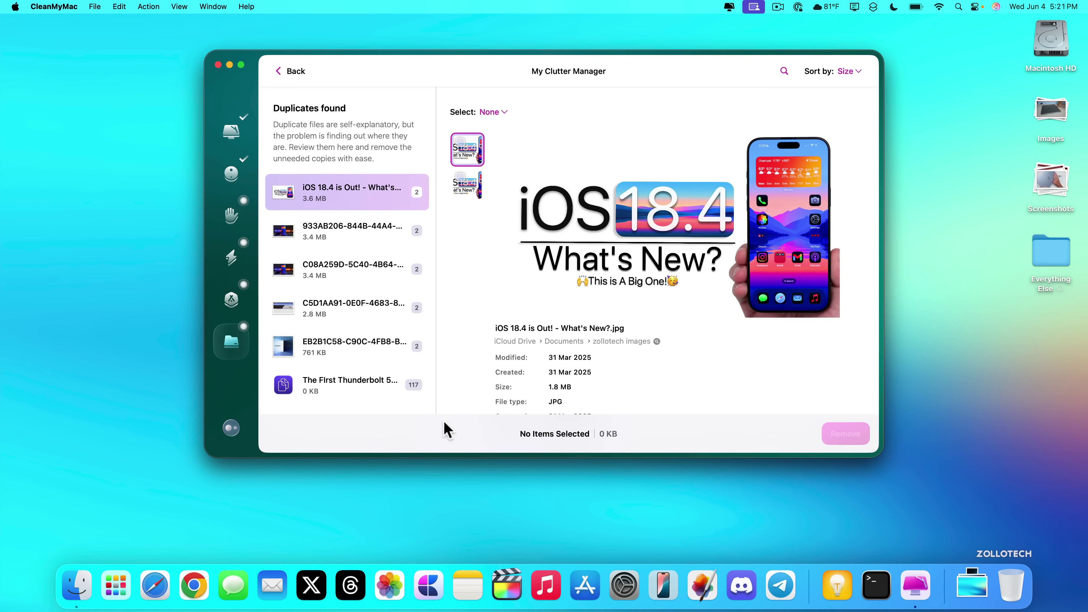
pyautogui.click(352, 238)
pyautogui.click(360, 272)
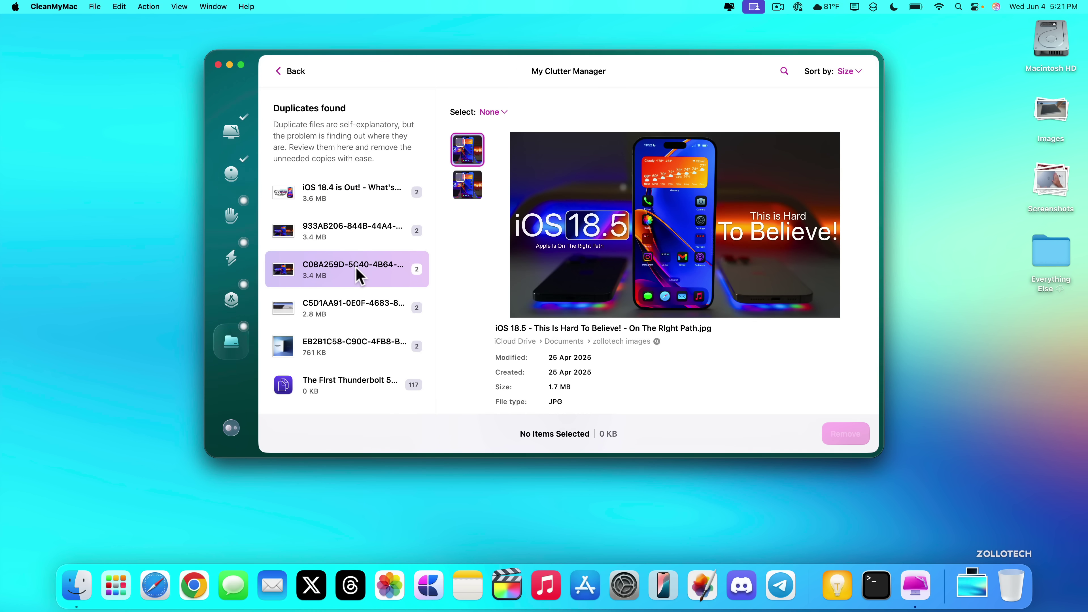
pyautogui.click(356, 247)
pyautogui.click(355, 269)
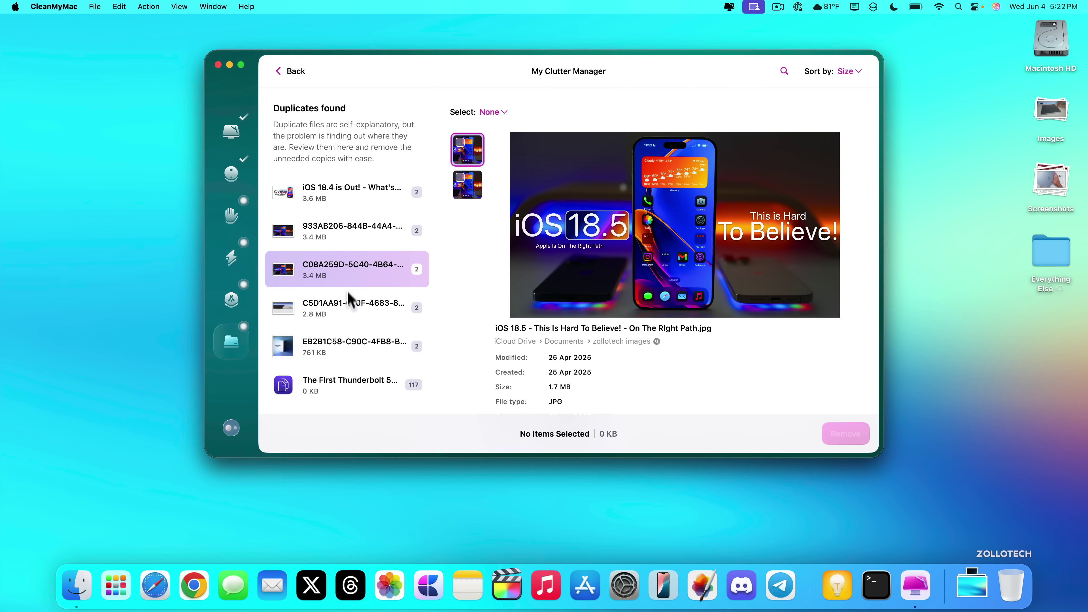
pyautogui.click(345, 307)
pyautogui.click(347, 344)
pyautogui.click(348, 379)
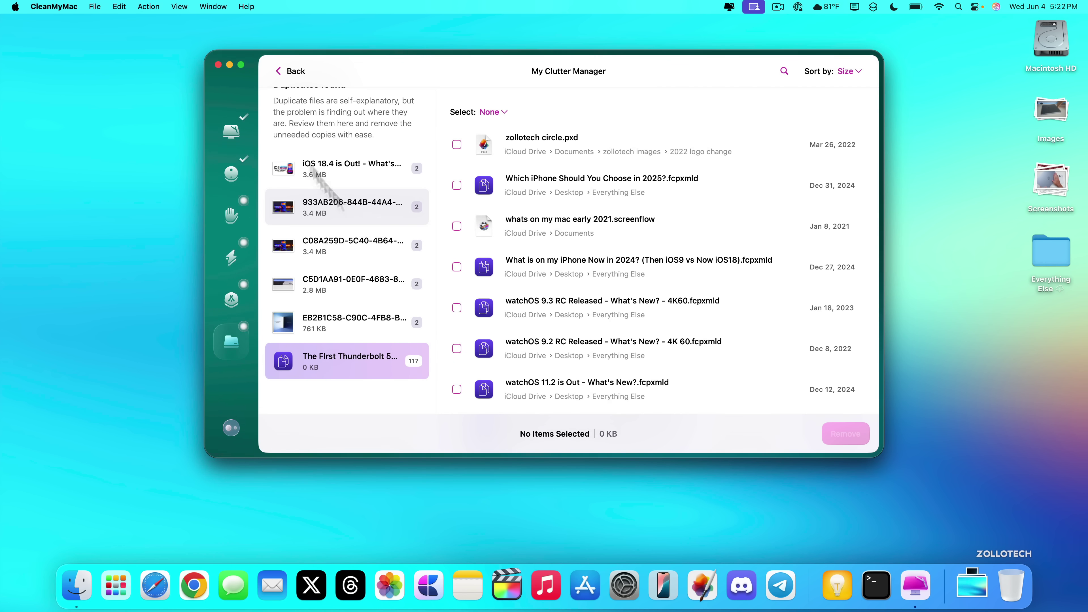
pyautogui.click(292, 71)
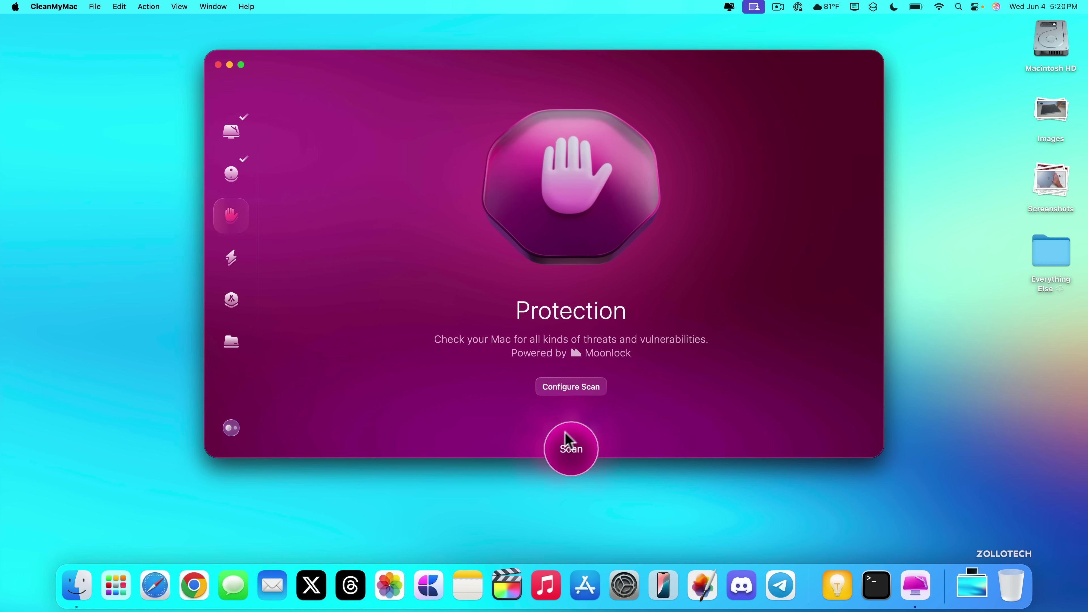
# Run the Protection scan and open the review of unused applications suggested by the Assistant.
pyautogui.click(574, 451)
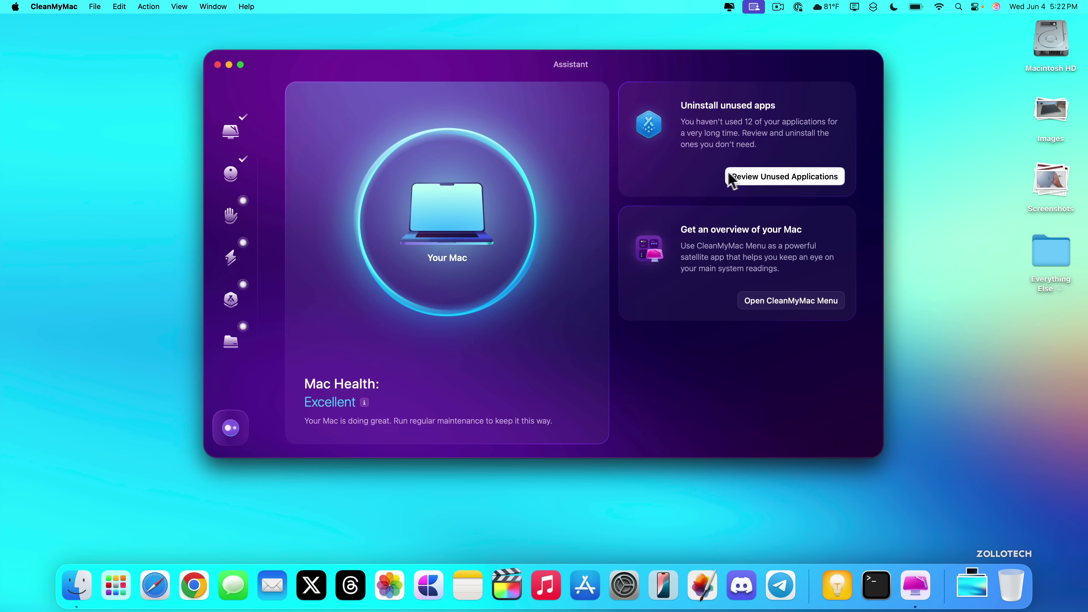
pyautogui.click(730, 176)
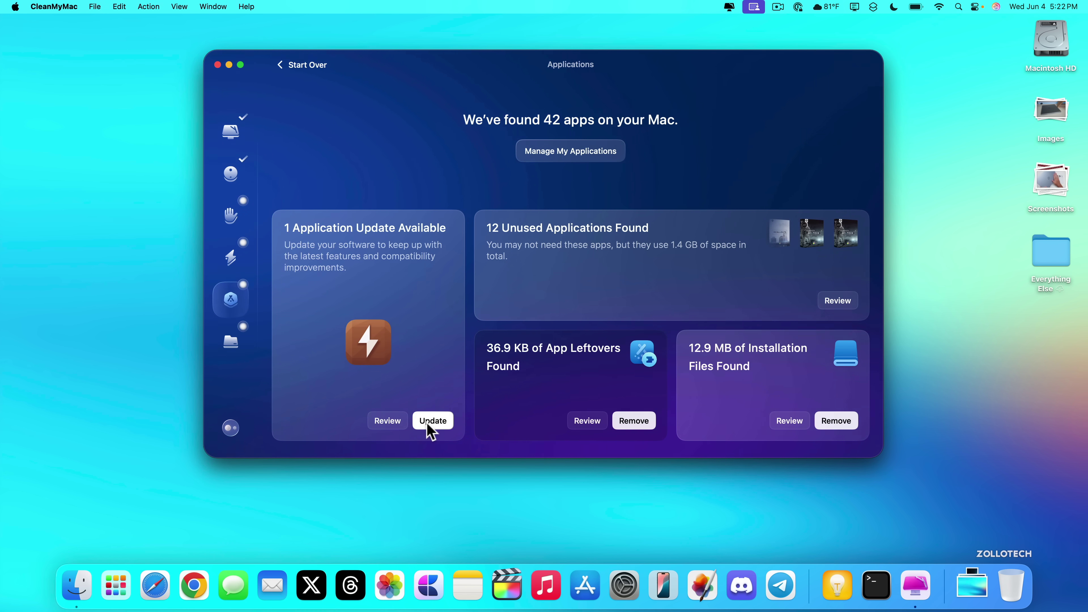
# Review and apply the available application update, and quit CleanMyMac.
pyautogui.click(392, 426)
pyautogui.click(846, 434)
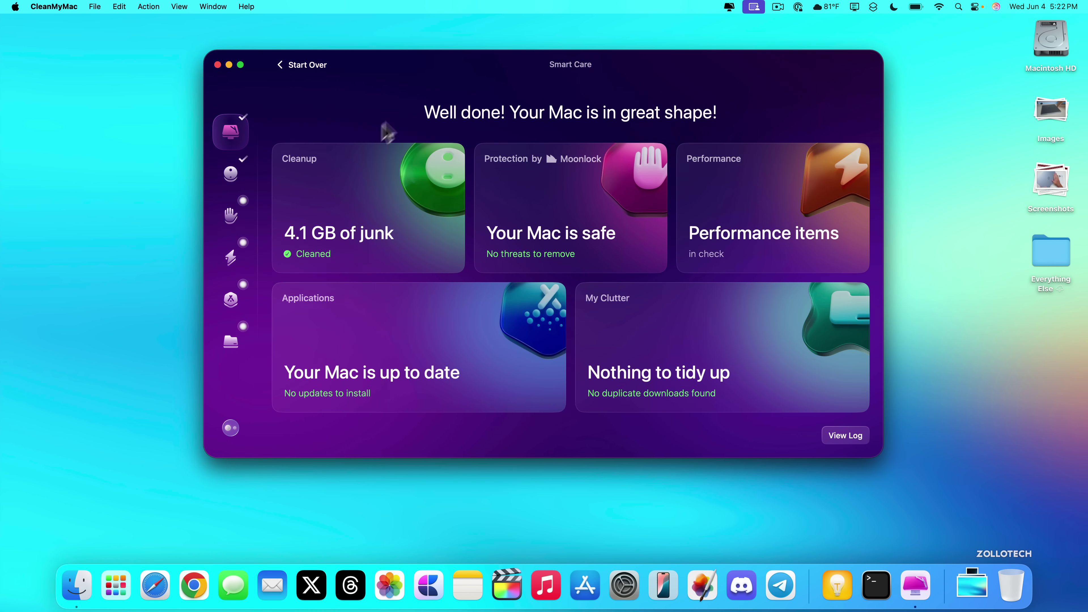
pyautogui.click(777, 6)
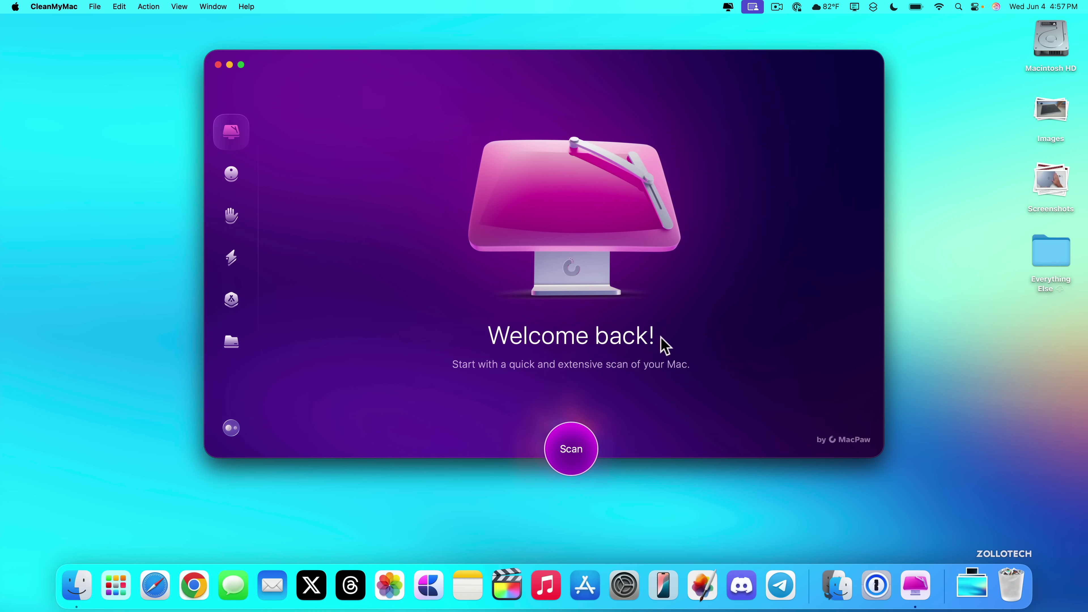
pyautogui.press('super+q')
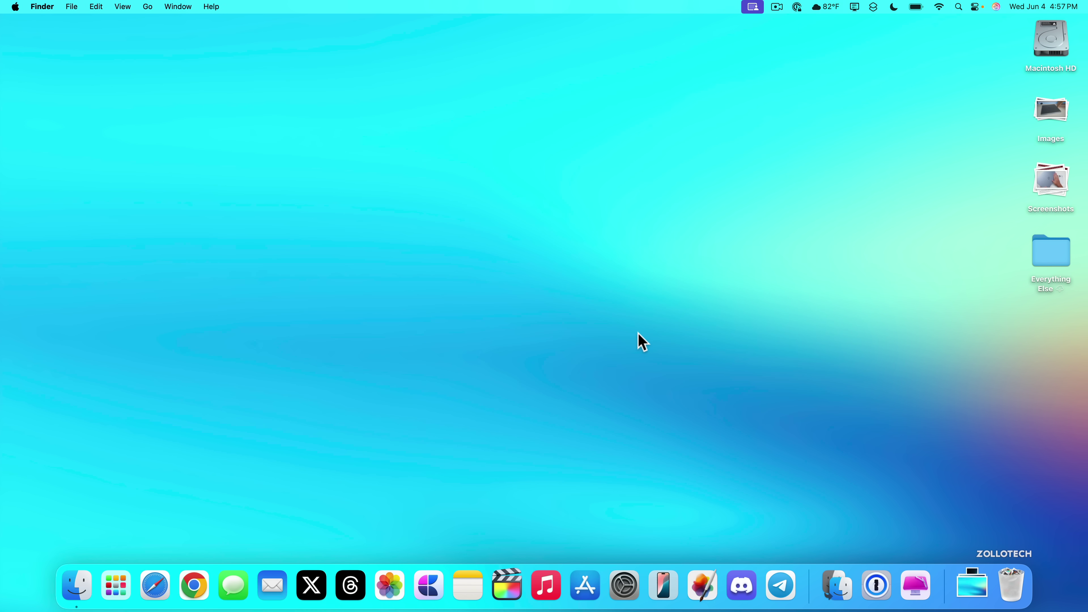
# Open the Displays settings in System Settings, turn off True Tone, and look through the remaining display options.
pyautogui.click(628, 576)
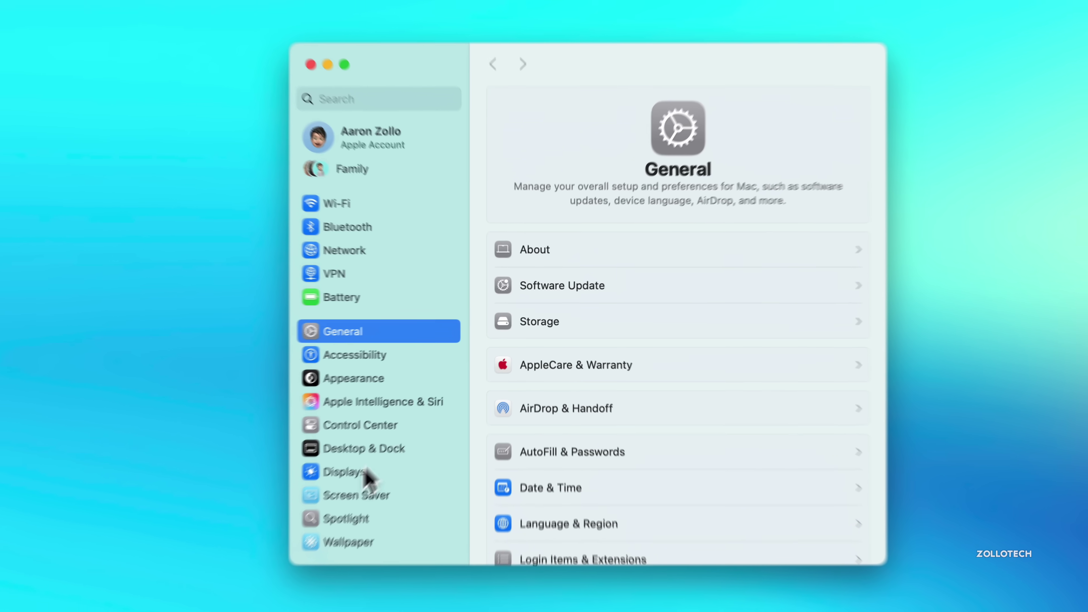
pyautogui.click(365, 471)
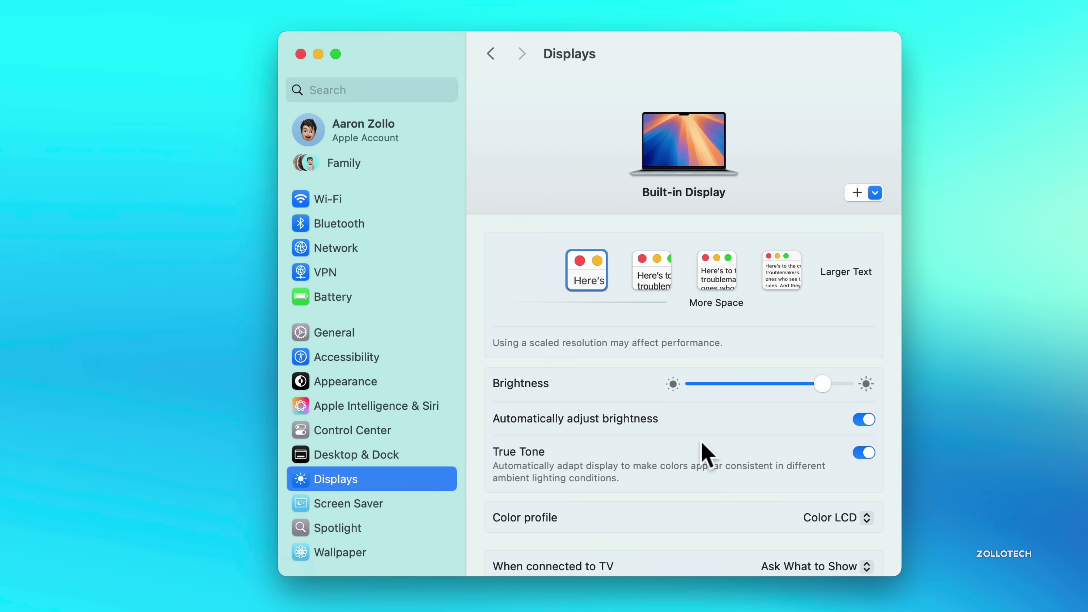
pyautogui.scroll(-4, 707, 454)
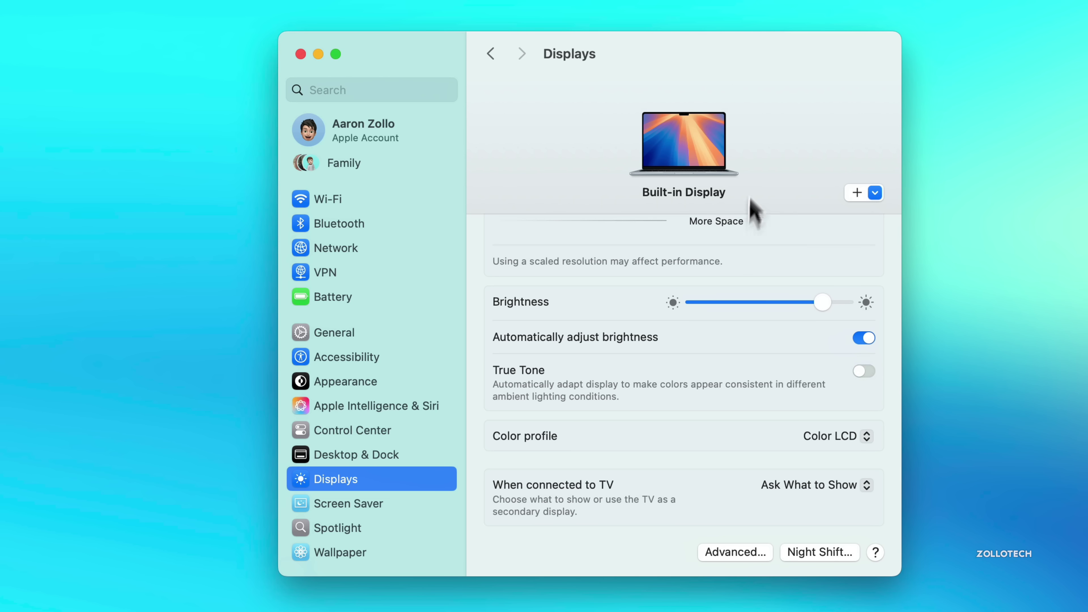
pyautogui.scroll(3, 731, 322)
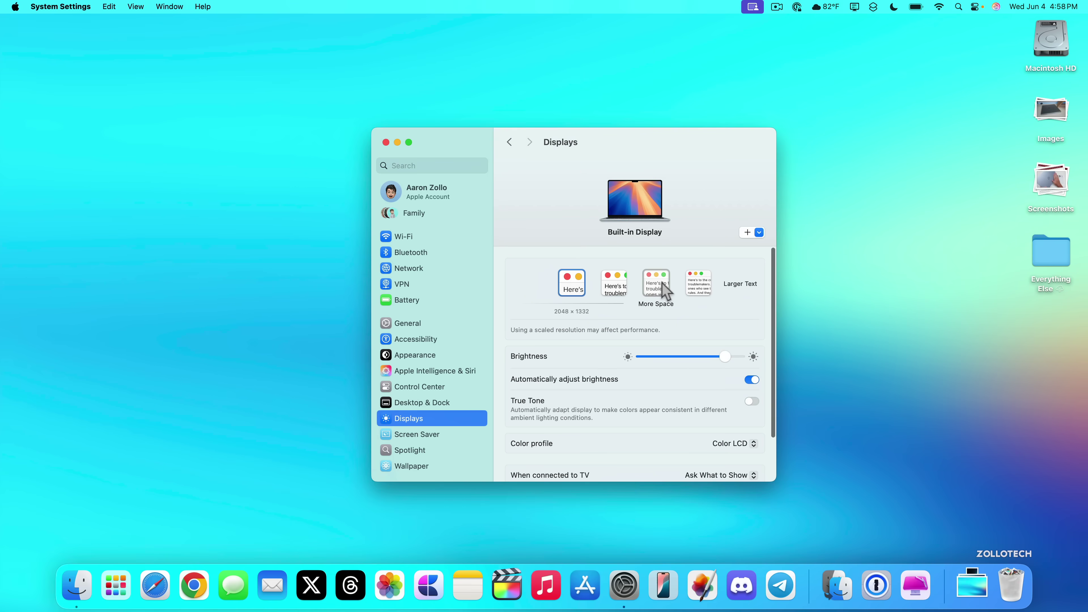
# Try other scaled resolutions for the built-in display, return to the initial Larger Text scaling, and look through the remaining display options.
pyautogui.click(663, 284)
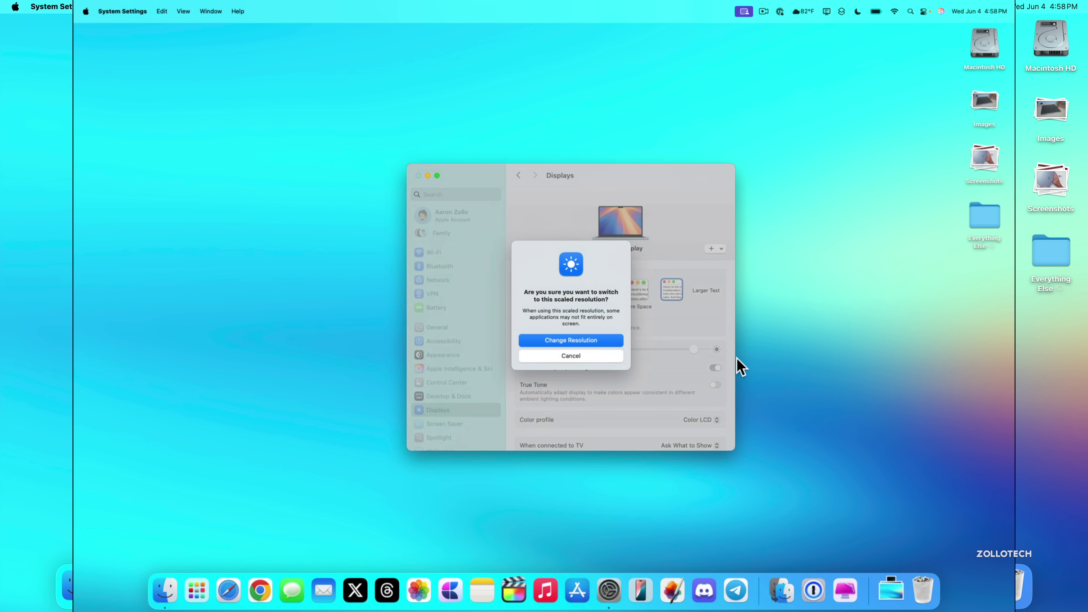
pyautogui.press('Return')
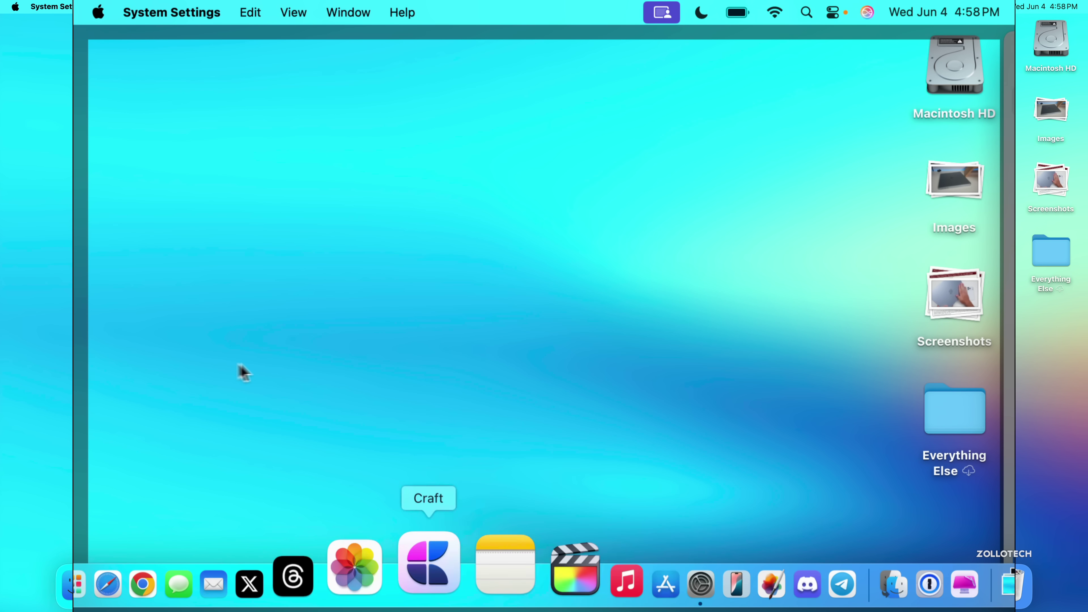
pyautogui.click(626, 562)
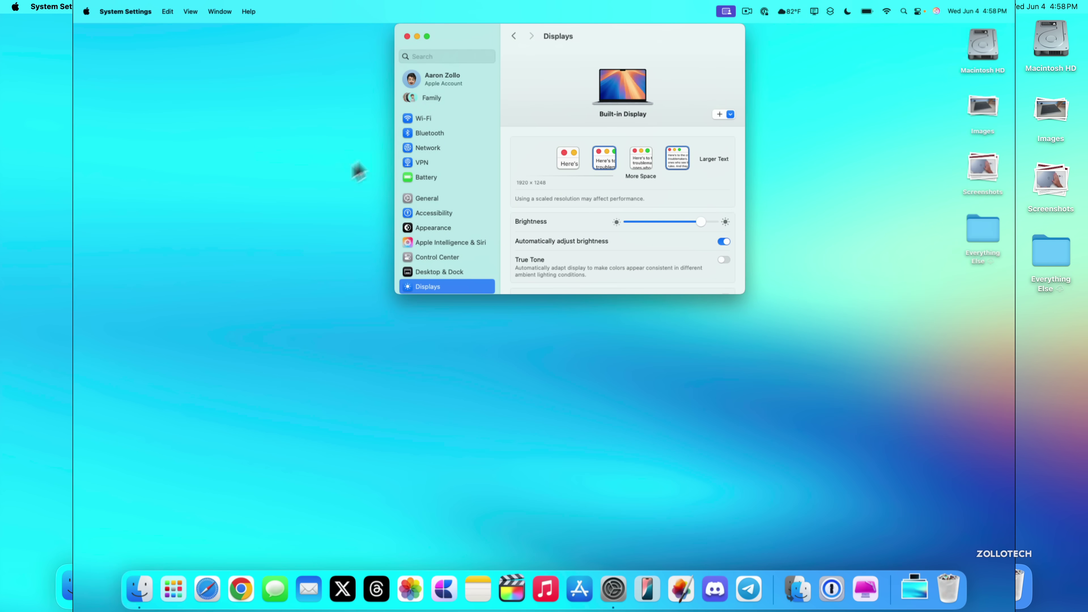
pyautogui.click(567, 174)
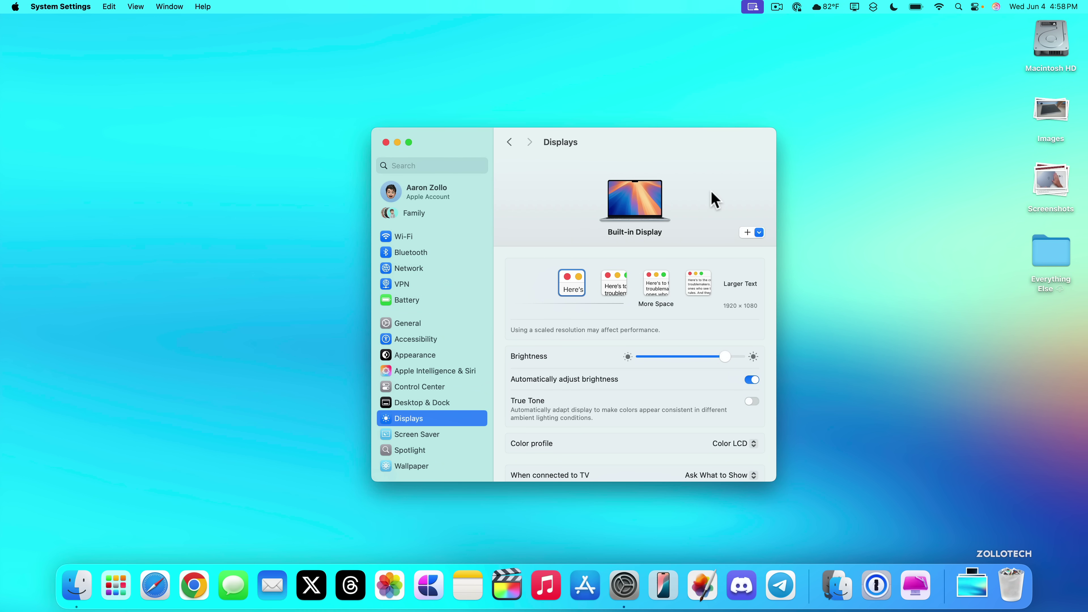
pyautogui.scroll(-1, 702, 409)
pyautogui.scroll(-3, 702, 415)
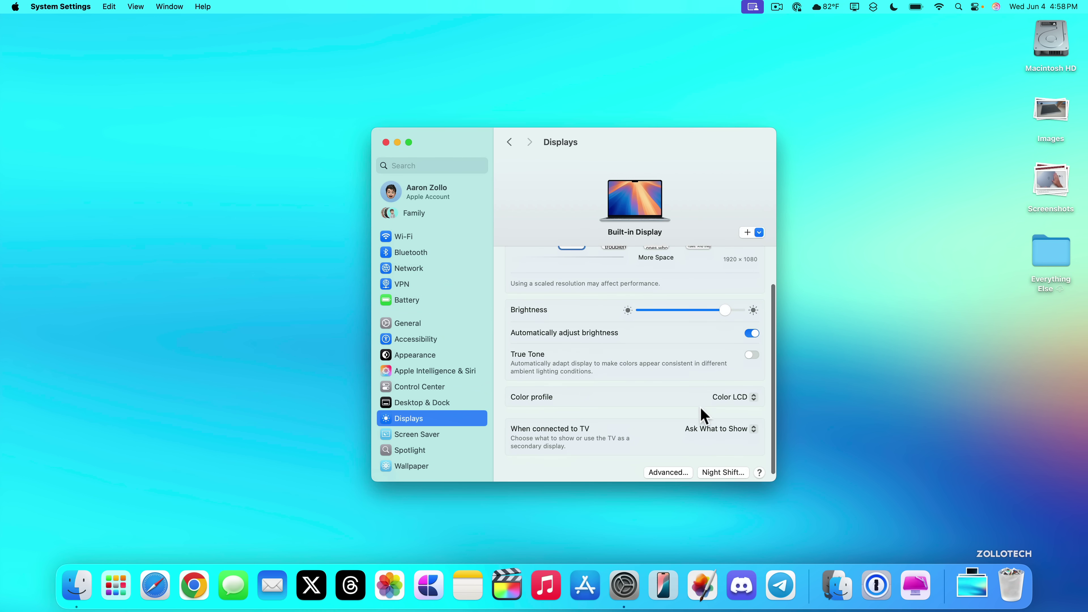
pyautogui.scroll(3, 702, 416)
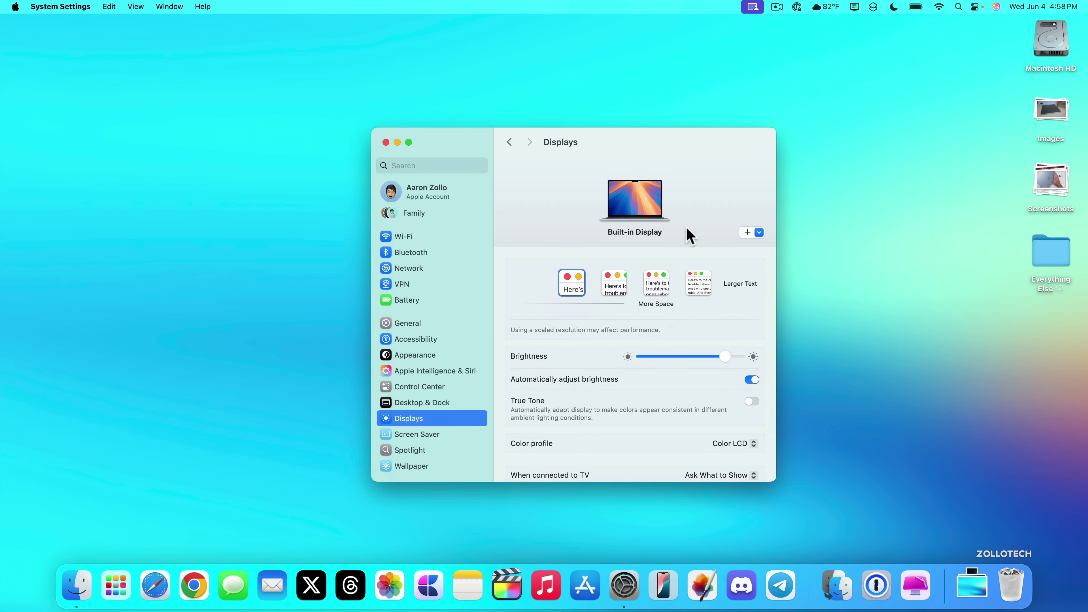
# Open the Battery settings and examine the Low Power Mode choices without changing the selection.
pyautogui.click(410, 301)
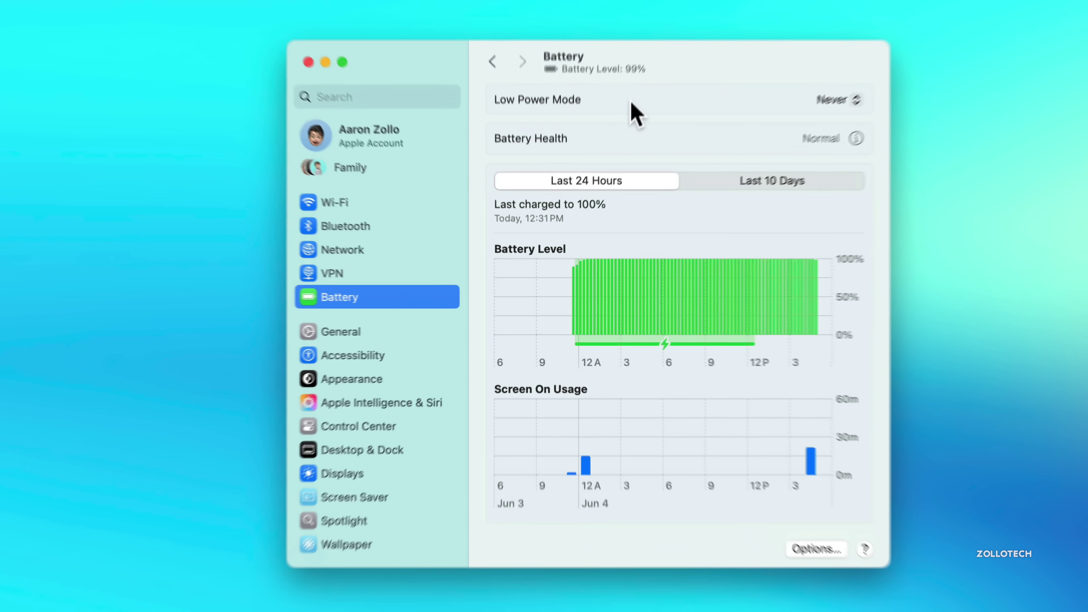
pyautogui.click(842, 99)
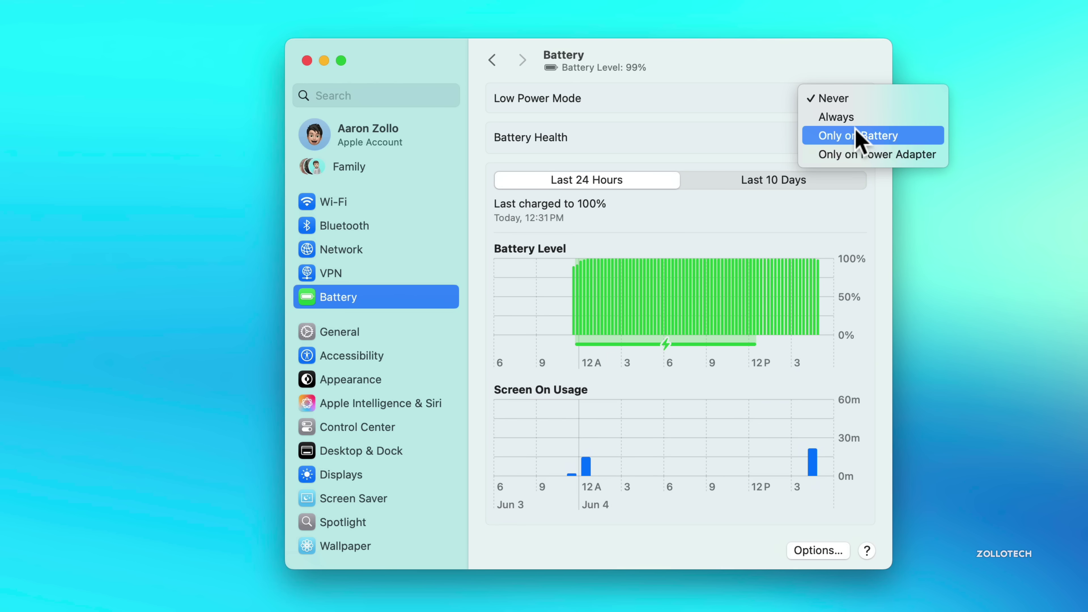
pyautogui.click(769, 76)
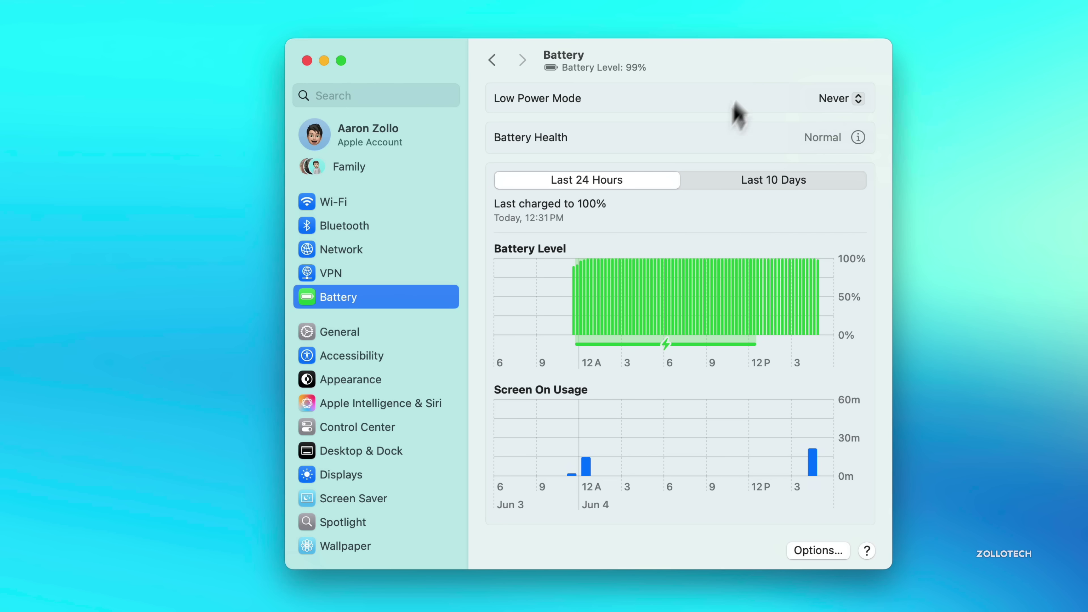
# Open the additional battery options, toggle Optimize video streaming while on battery twice, and close the options.
pyautogui.click(827, 549)
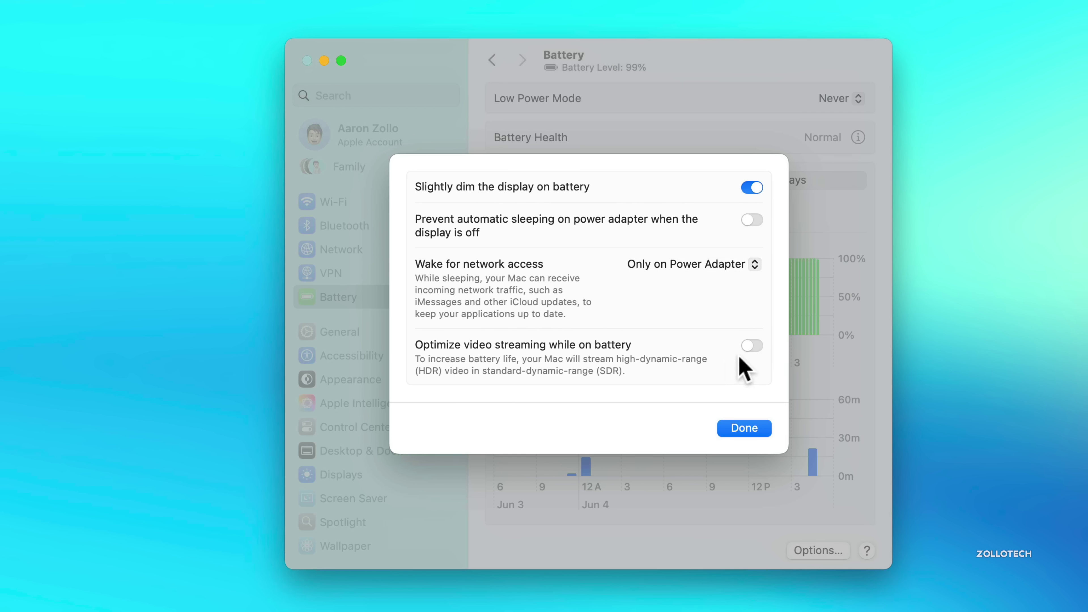
pyautogui.click(752, 346)
pyautogui.click(754, 346)
pyautogui.click(741, 429)
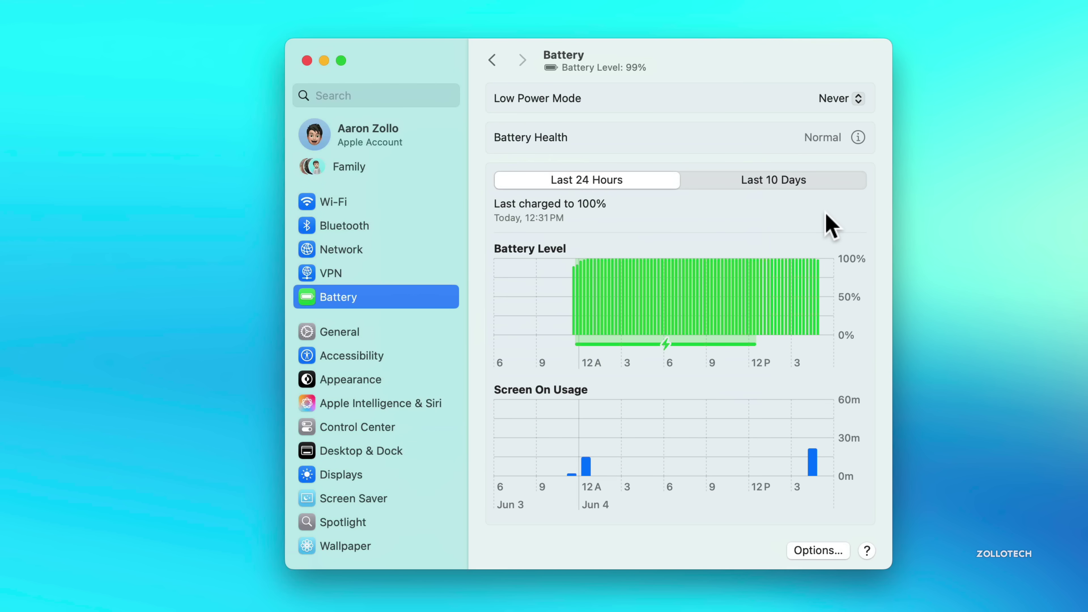
# View the Battery Health details, including maximum capacity and Optimized Battery Charging, and close System Settings.
pyautogui.click(857, 138)
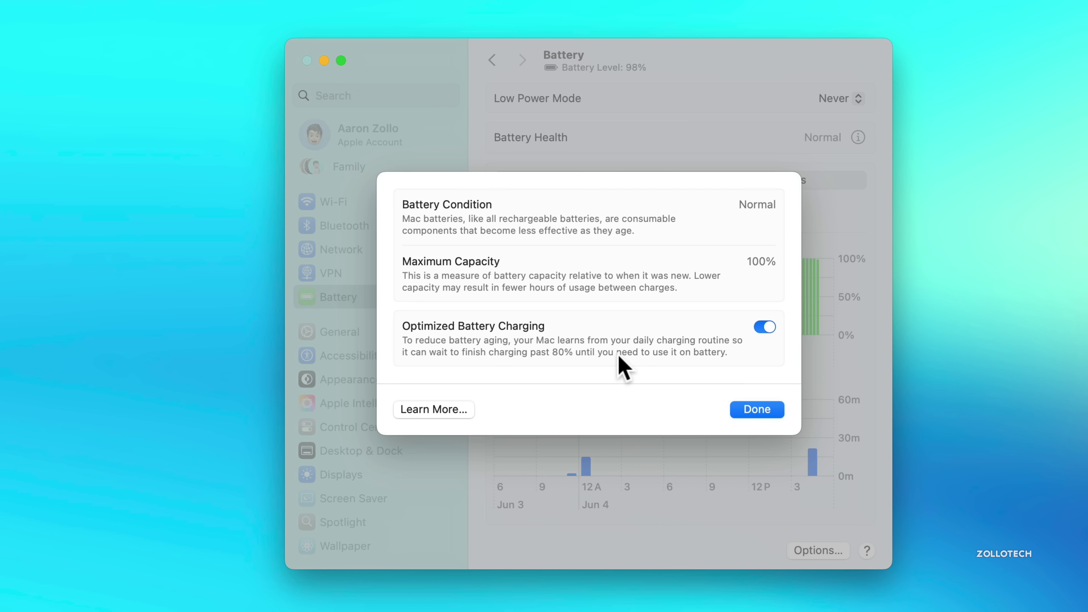
pyautogui.click(753, 409)
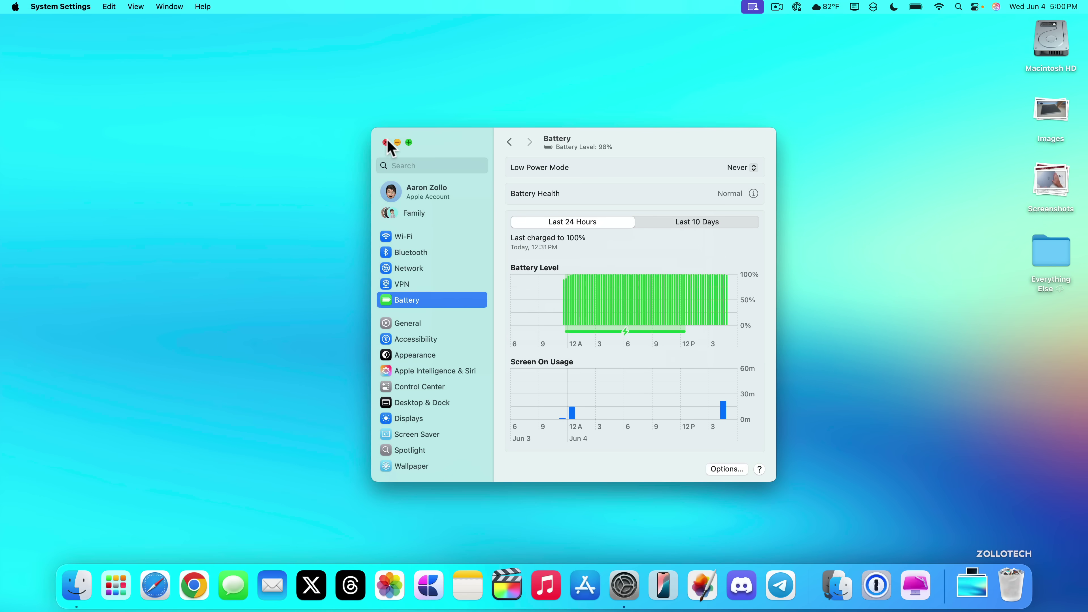
pyautogui.click(386, 143)
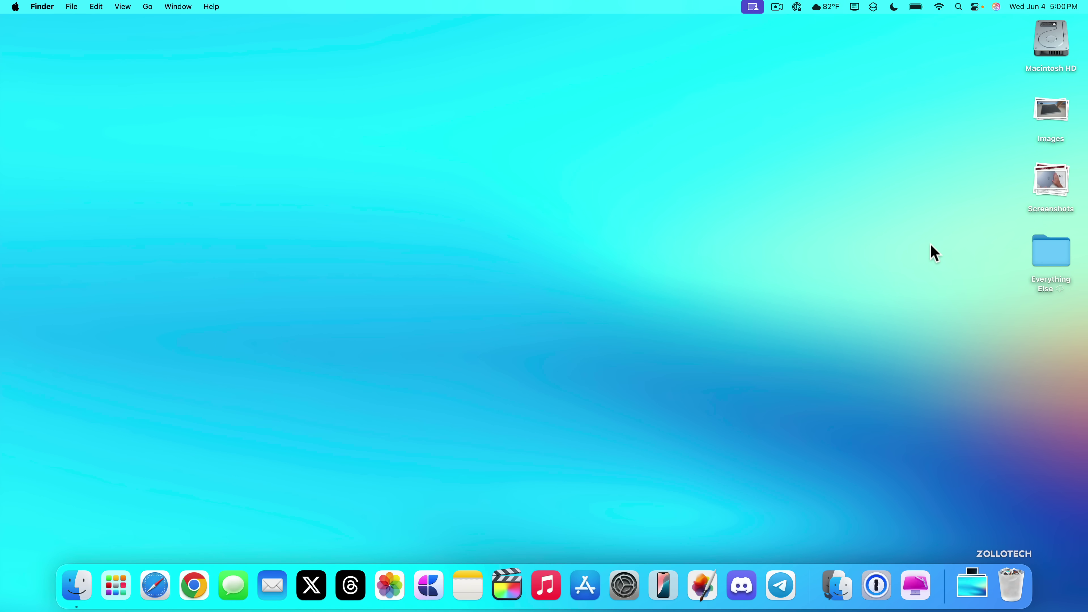
# Expand and collapse the Images and Screenshots stacks on the desktop to see the files they contain.
pyautogui.click(1046, 117)
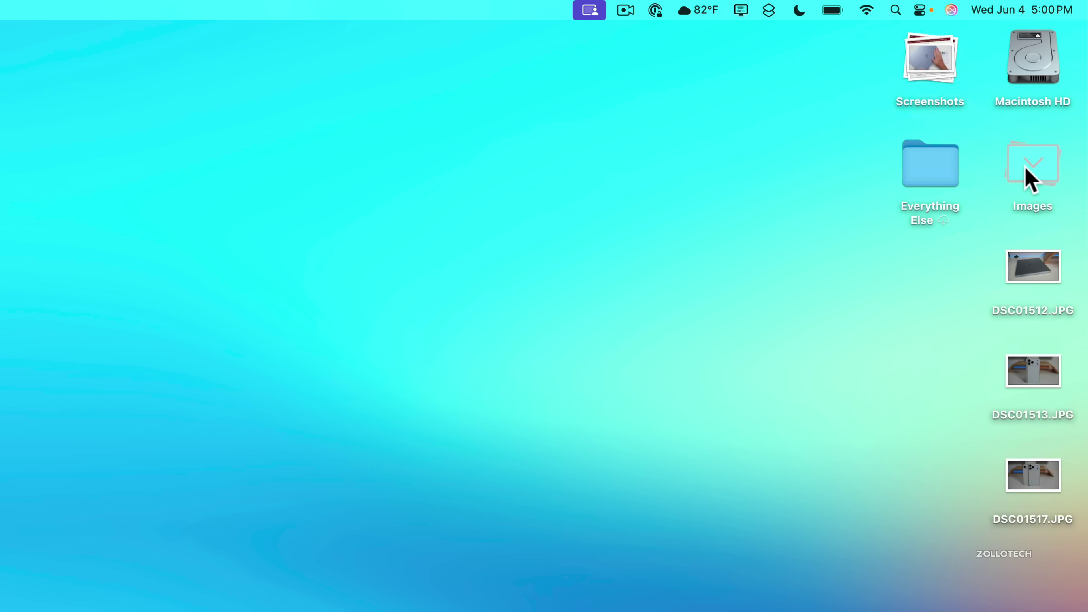
pyautogui.click(1030, 179)
pyautogui.click(1032, 273)
pyautogui.click(1033, 274)
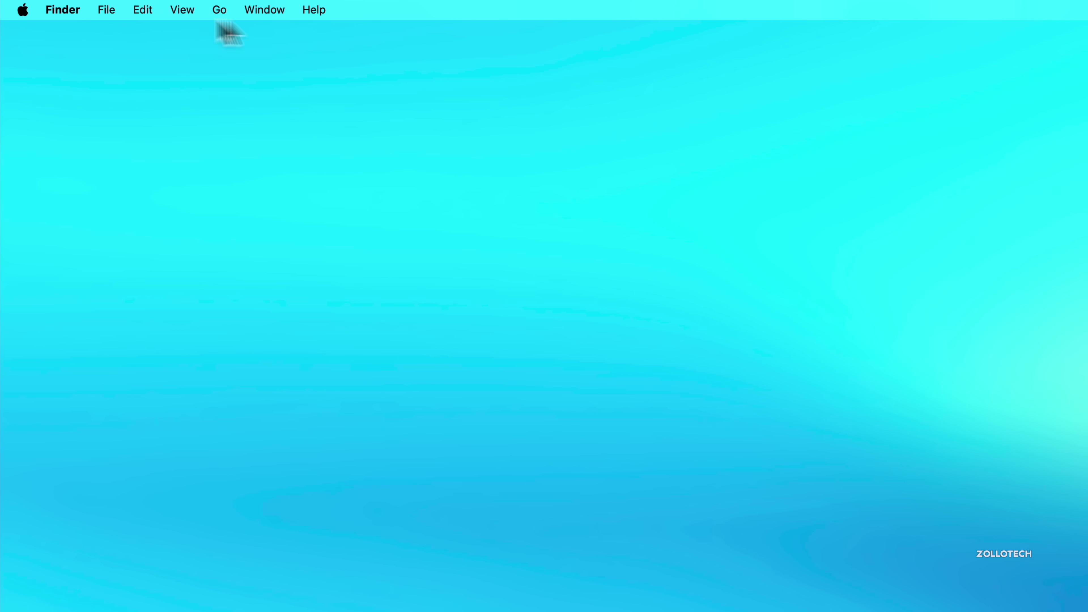
# Turn off Use Stacks for the desktop to spread out the files, and turn it back on.
pyautogui.click(182, 10)
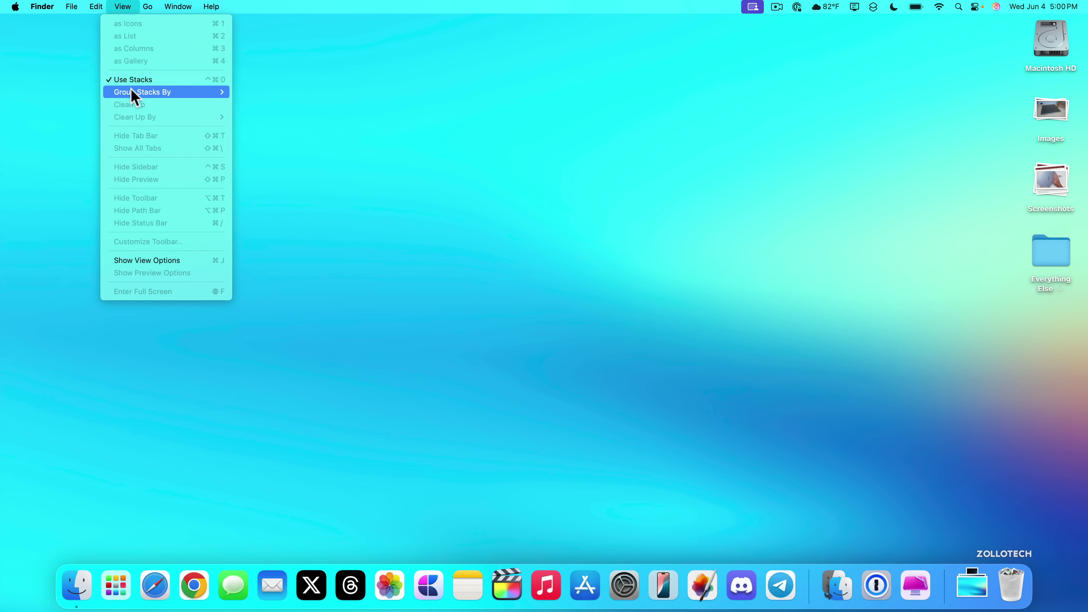
pyautogui.click(135, 82)
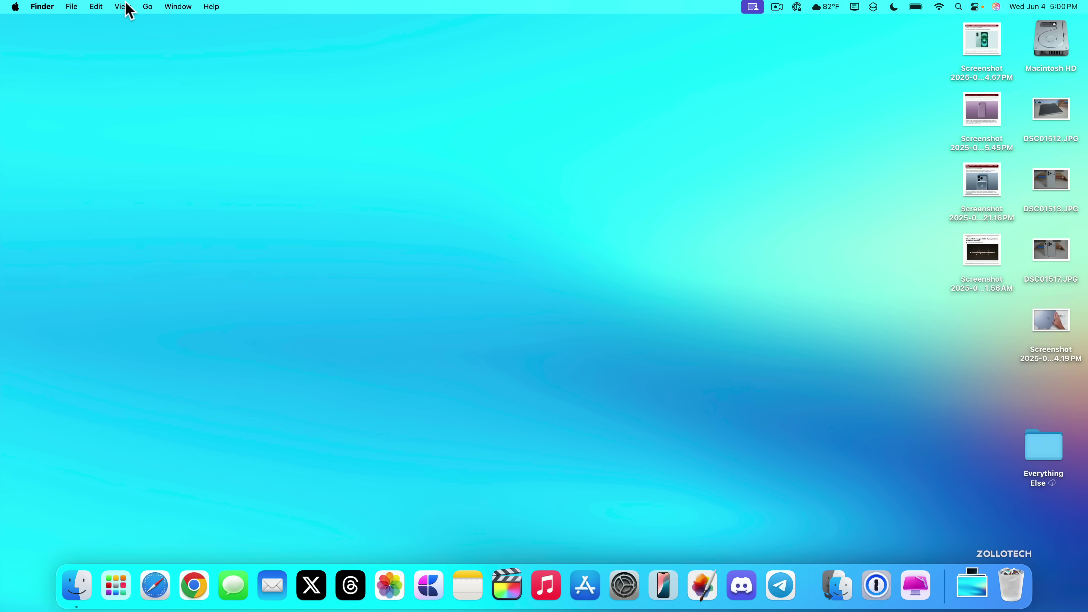
pyautogui.click(122, 7)
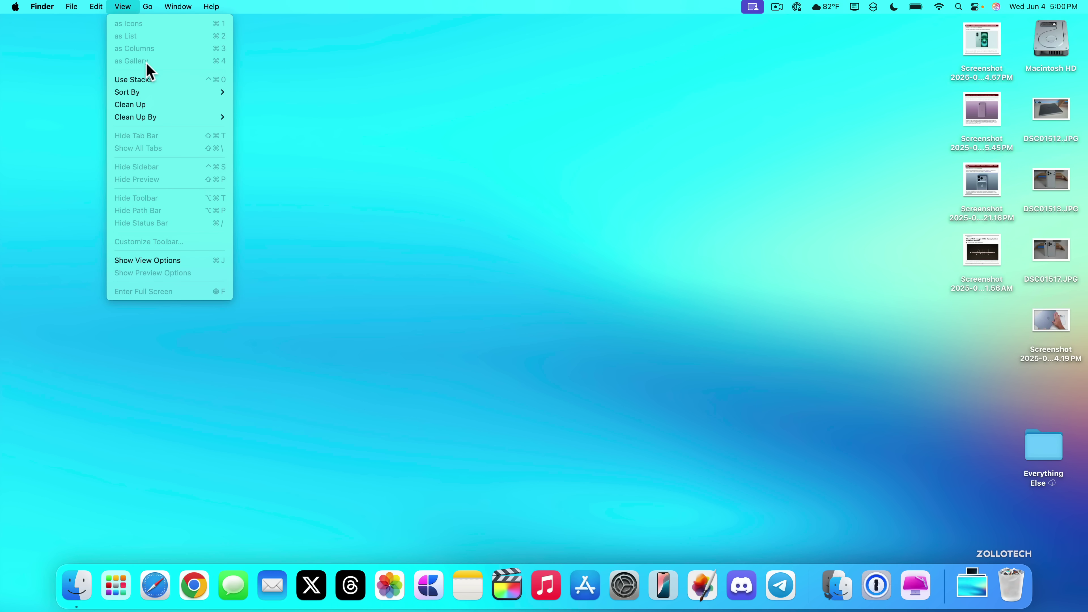
pyautogui.click(144, 79)
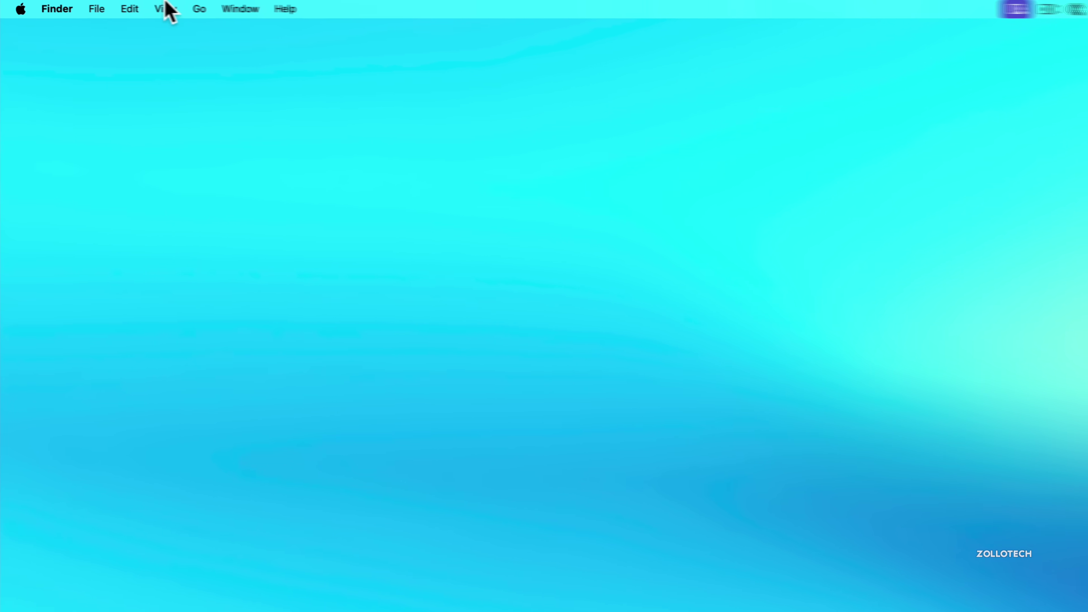
# Review the available criteria for grouping desktop stacks without changing the grouping.
pyautogui.click(123, 5)
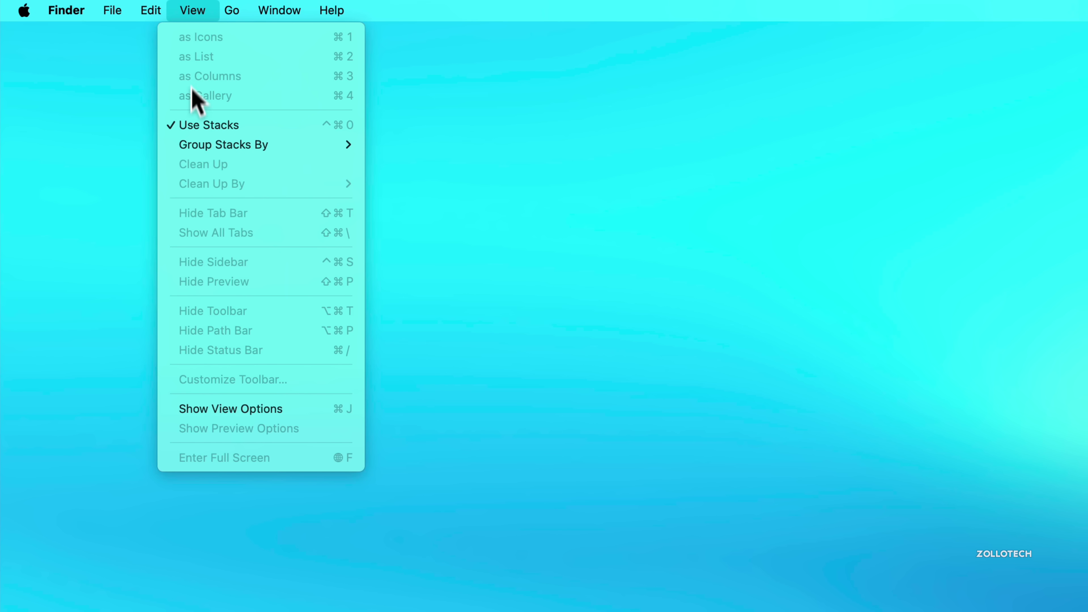
pyautogui.moveTo(201, 146)
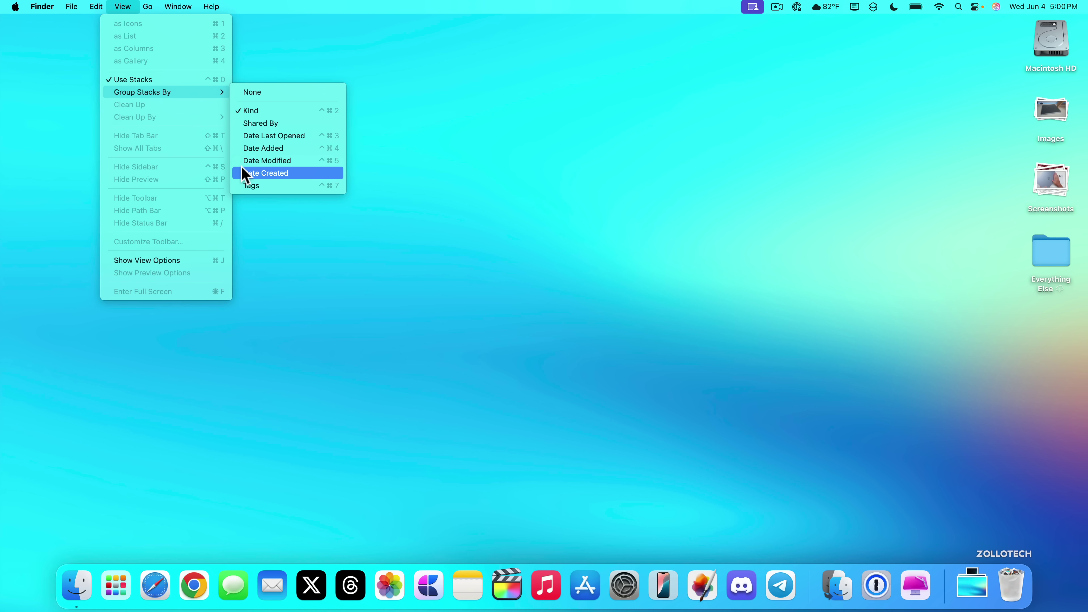
pyautogui.click(612, 296)
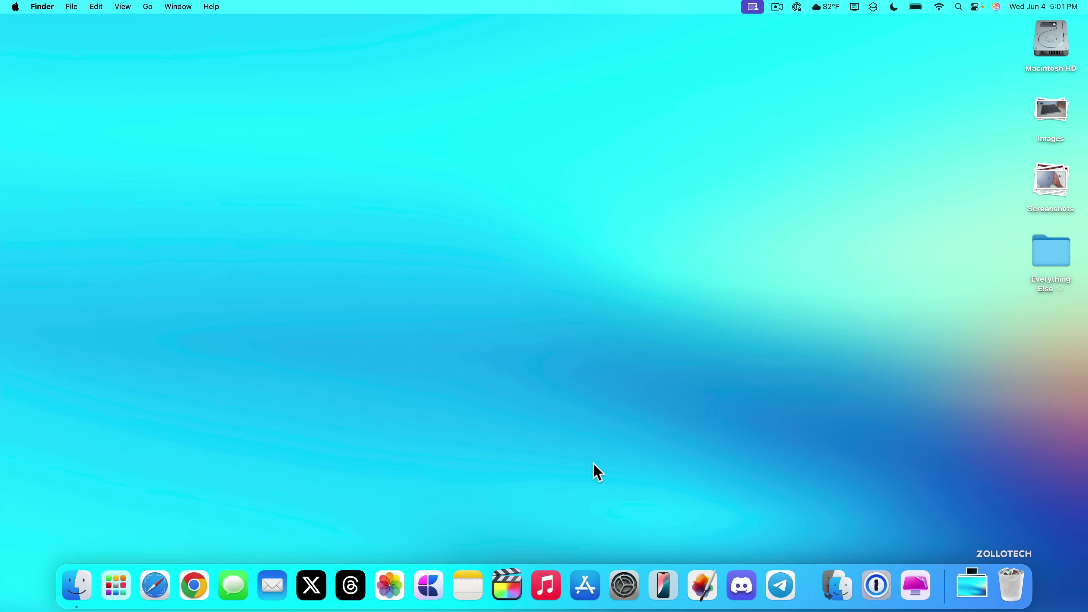
# Open Privacy & Security in System Settings and view the FileVault encryption settings.
pyautogui.click(630, 592)
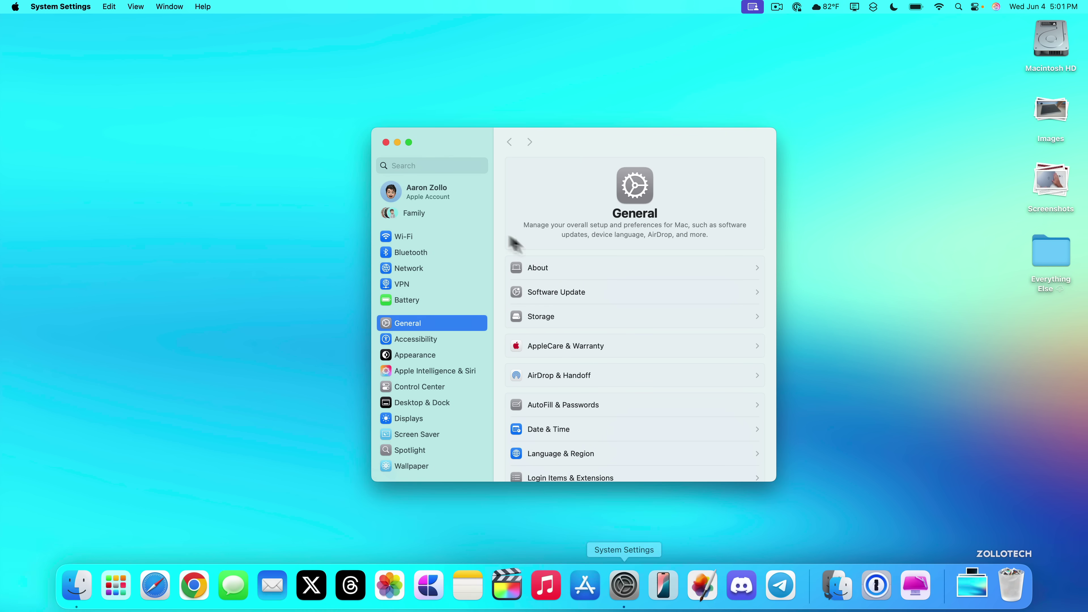
pyautogui.scroll(-8, 430, 360)
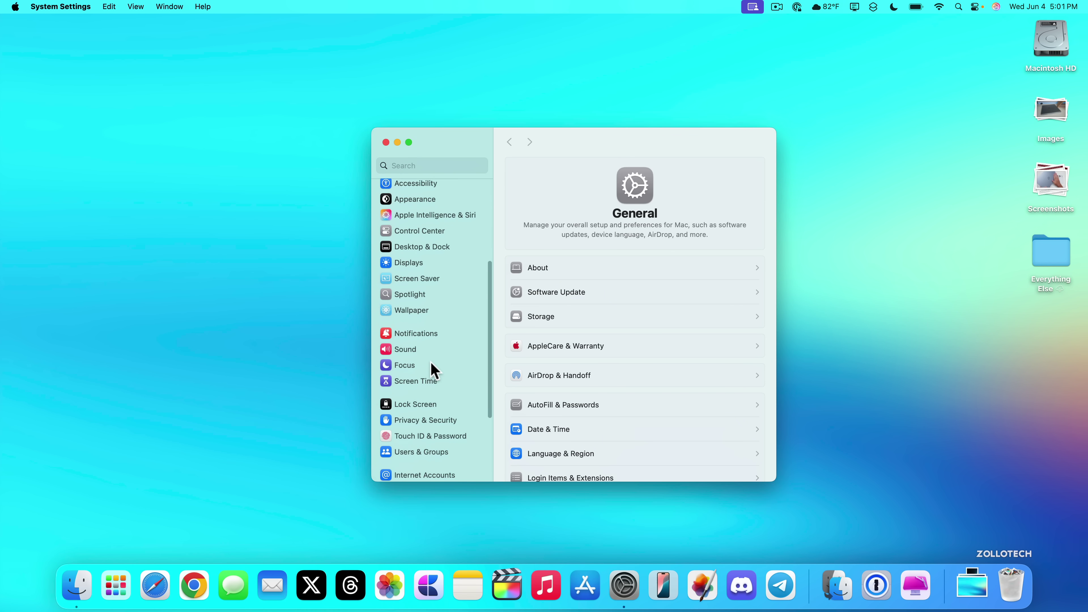
pyautogui.click(425, 420)
pyautogui.scroll(-8, 633, 380)
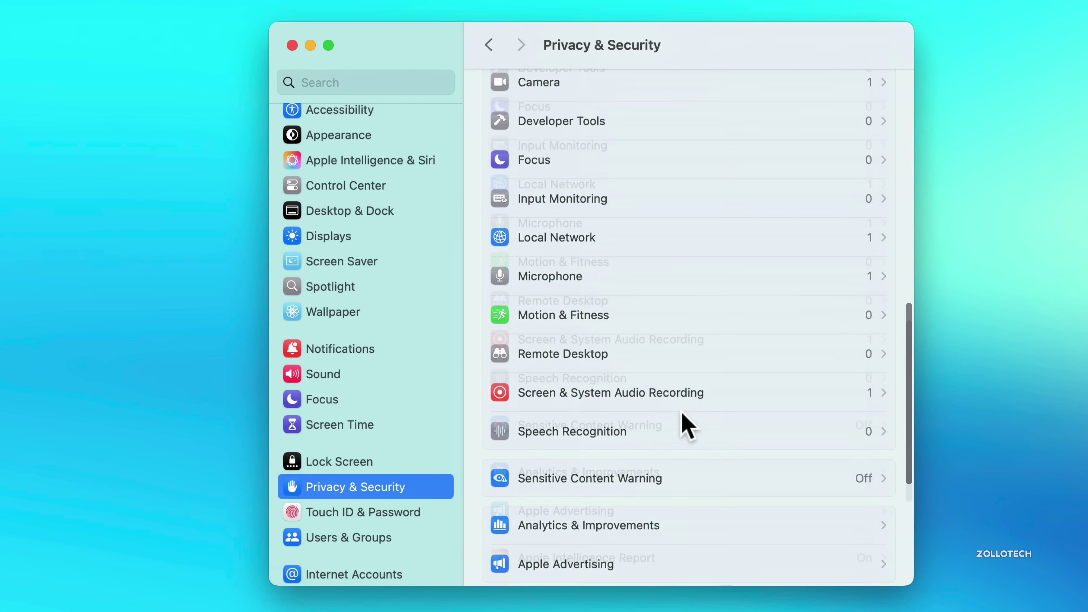
pyautogui.scroll(-5, 685, 426)
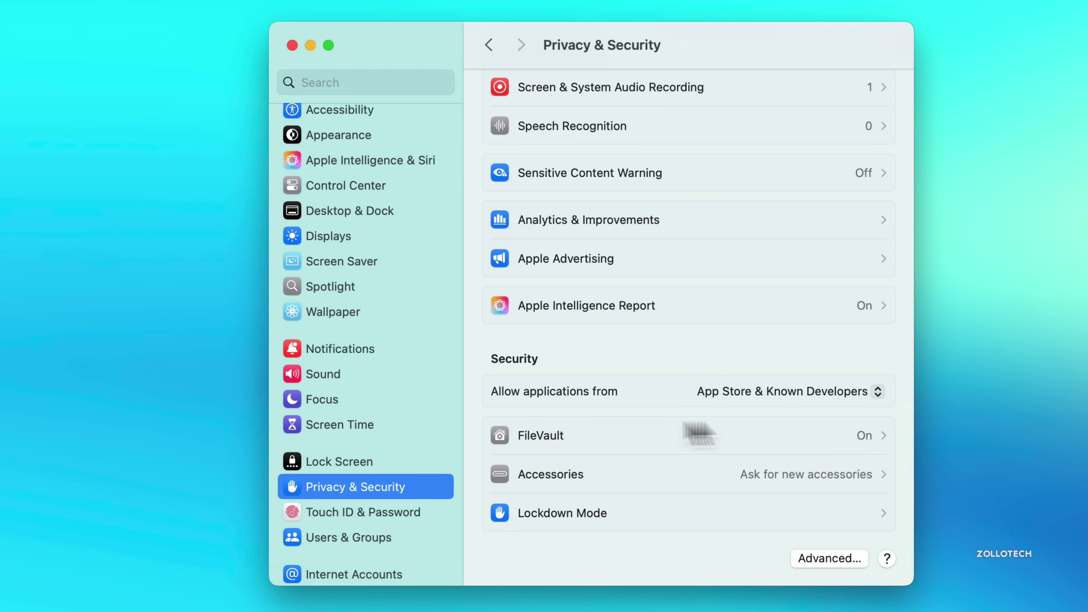
pyautogui.click(881, 437)
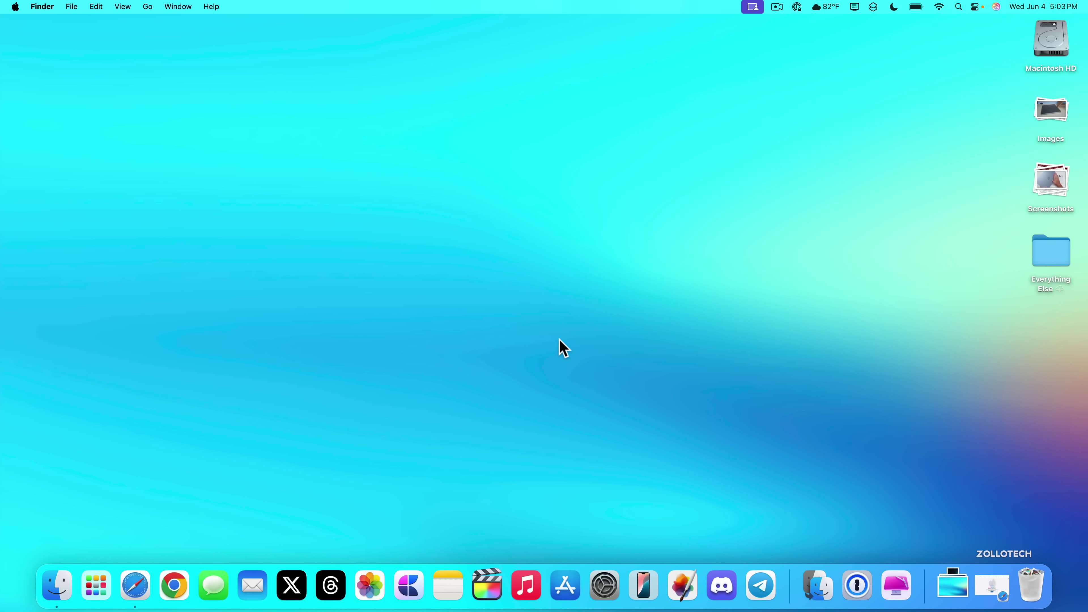
# Restore the minimized Safari window showing apple.com, and open CleanMyMac and Calculator so several windows overlap.
pyautogui.click(993, 586)
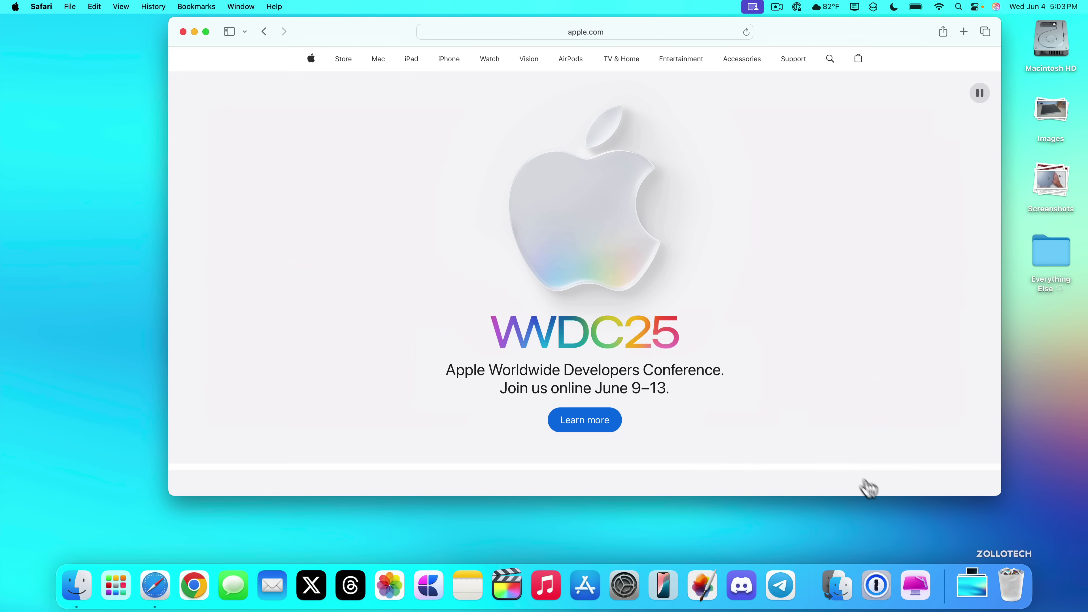
pyautogui.click(915, 584)
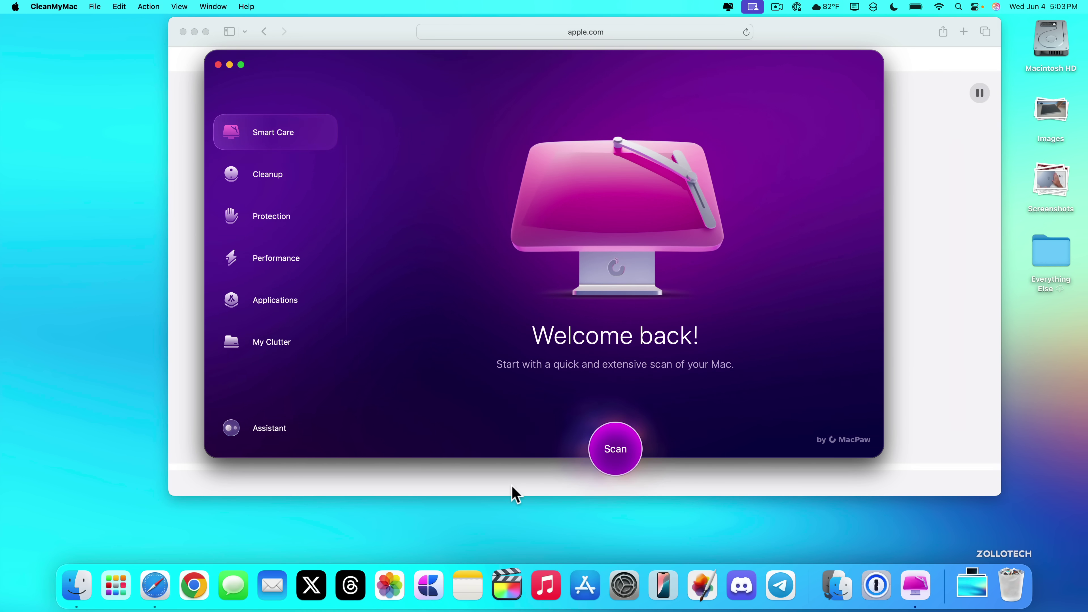
pyautogui.click(116, 585)
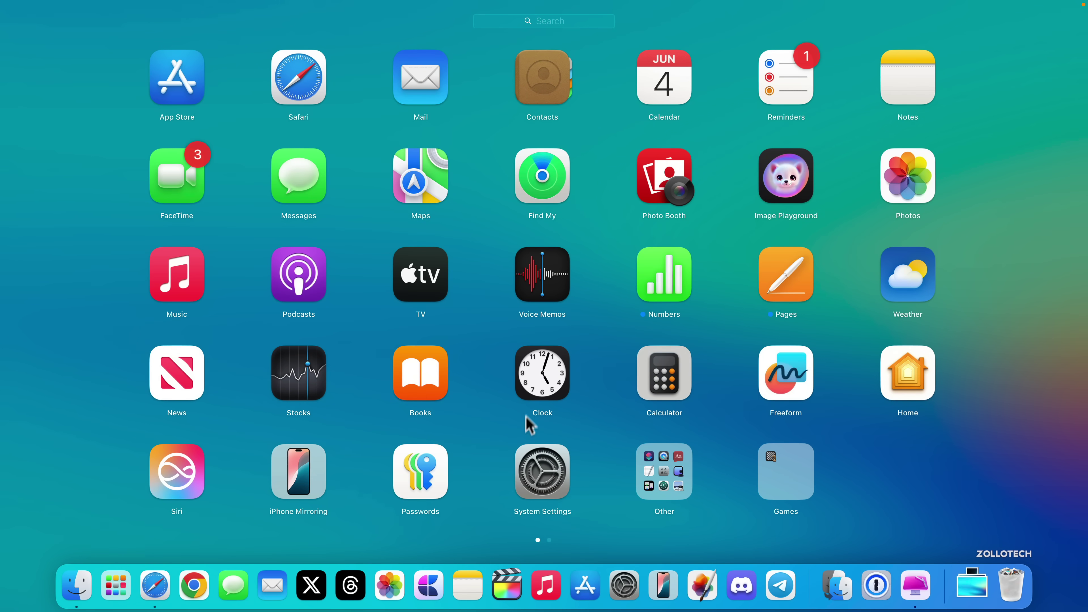
pyautogui.click(664, 375)
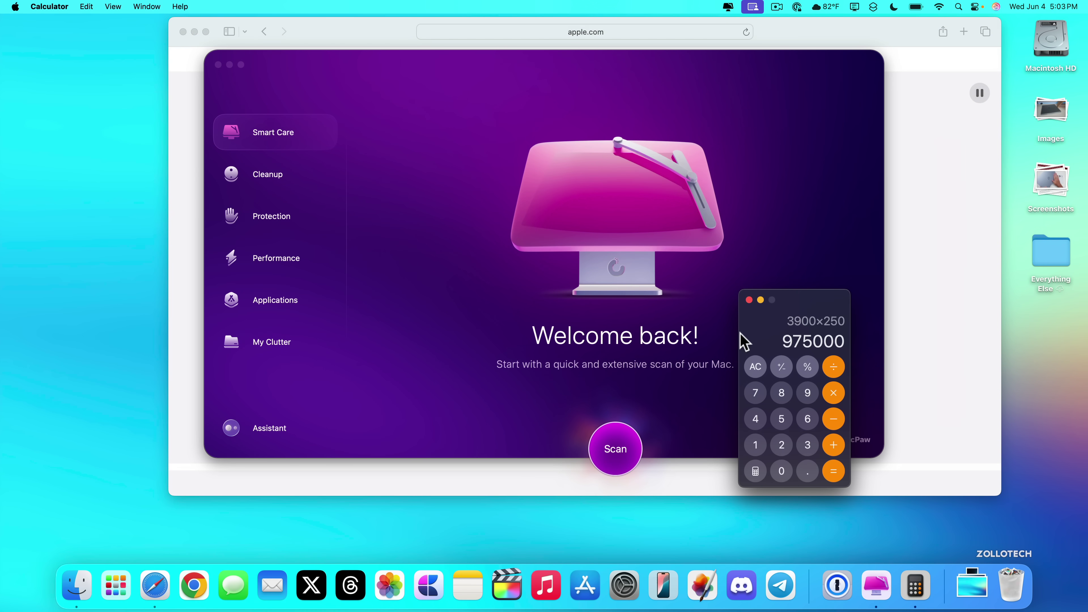
# Show all open windows with Mission Control, return to the desktop, and show the window overview again.
pyautogui.hotkey('ctrl', 'Up')
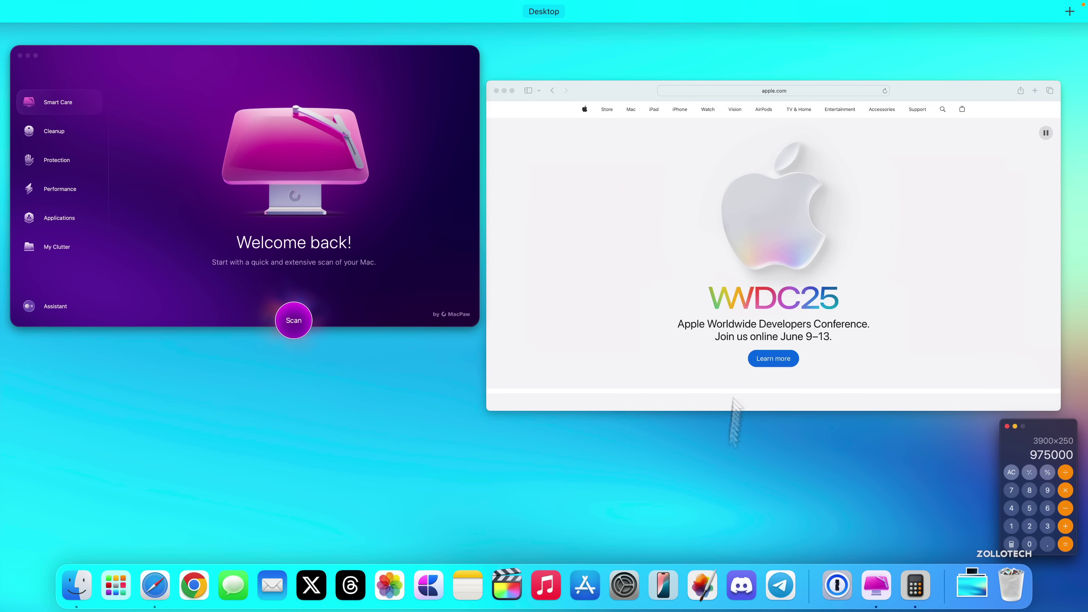
pyautogui.click(725, 469)
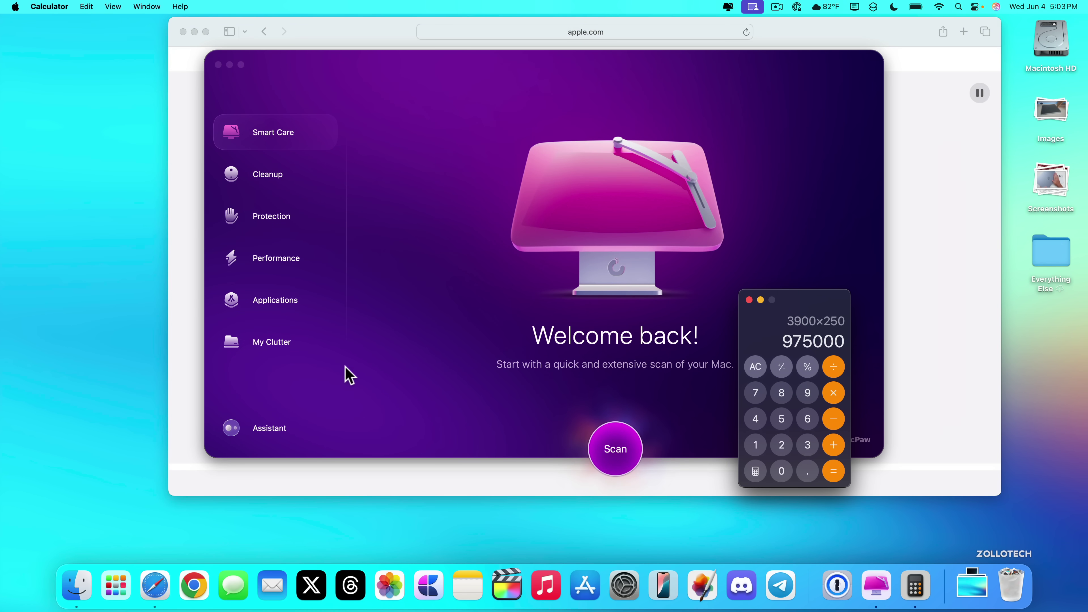
pyautogui.hotkey('ctrl', 'Up')
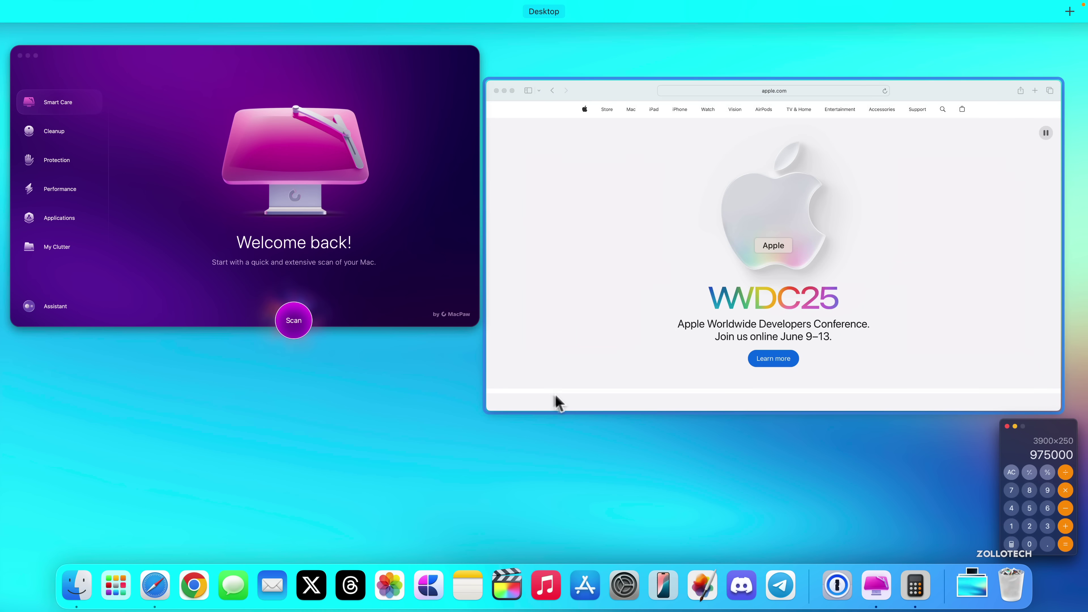
# Leave the window overview and briefly reveal the desktop with its hot corner before bringing the windows back.
pyautogui.click(767, 447)
pyautogui.moveTo(1085, 610)
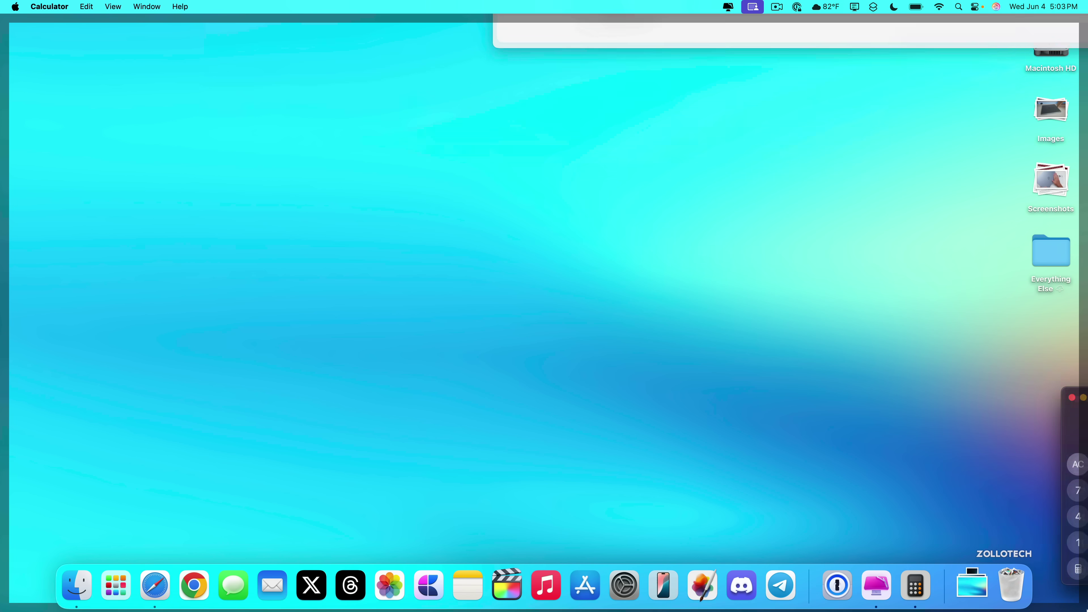
pyautogui.click(769, 312)
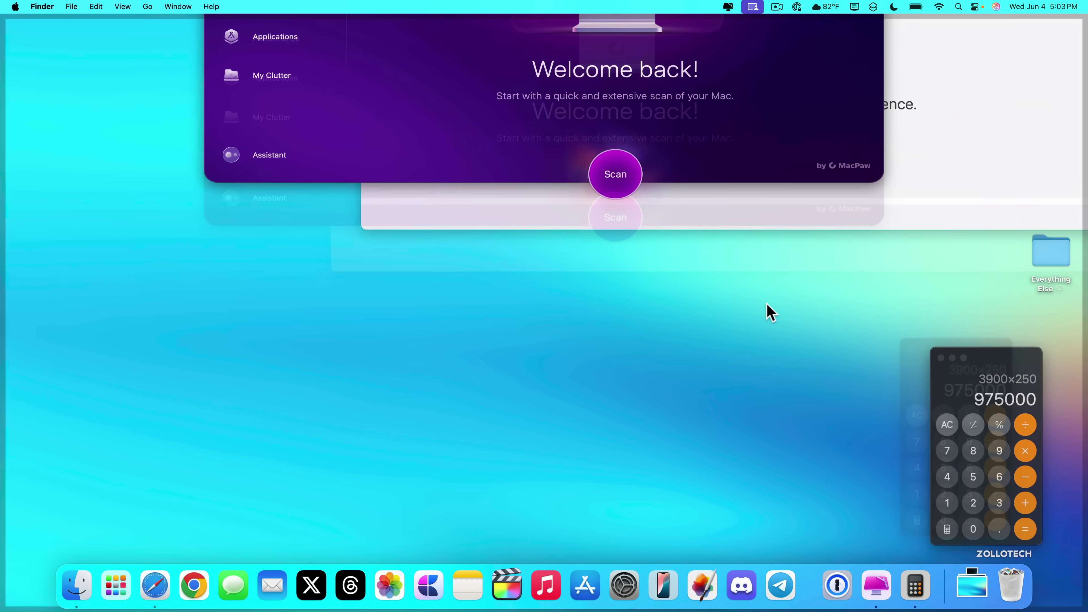
# Open the Hot Corners settings from Desktop & Dock in System Settings.
pyautogui.click(624, 585)
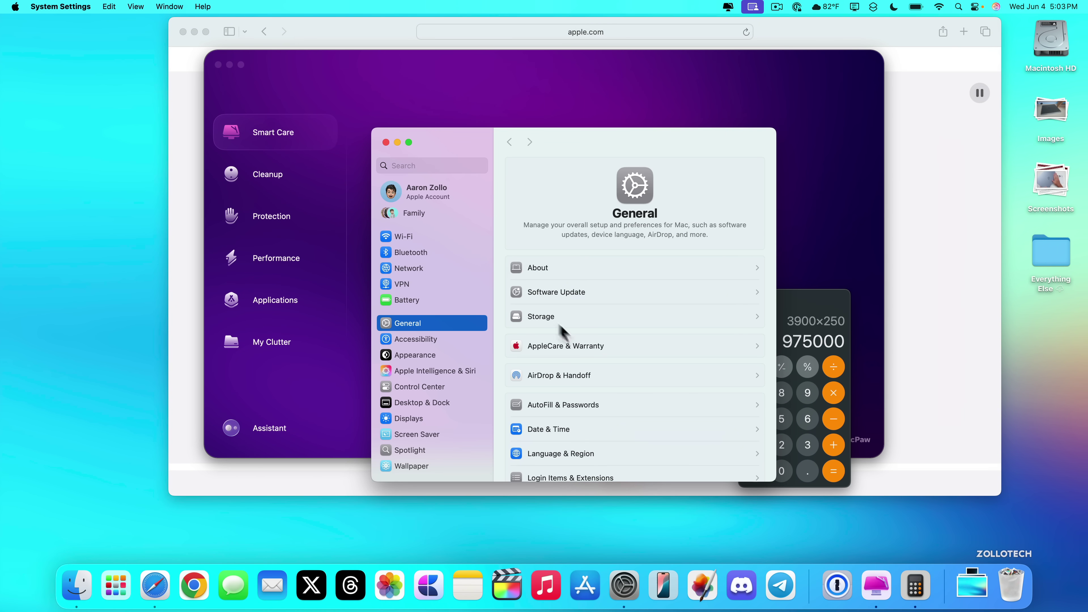
pyautogui.scroll(-5, 454, 377)
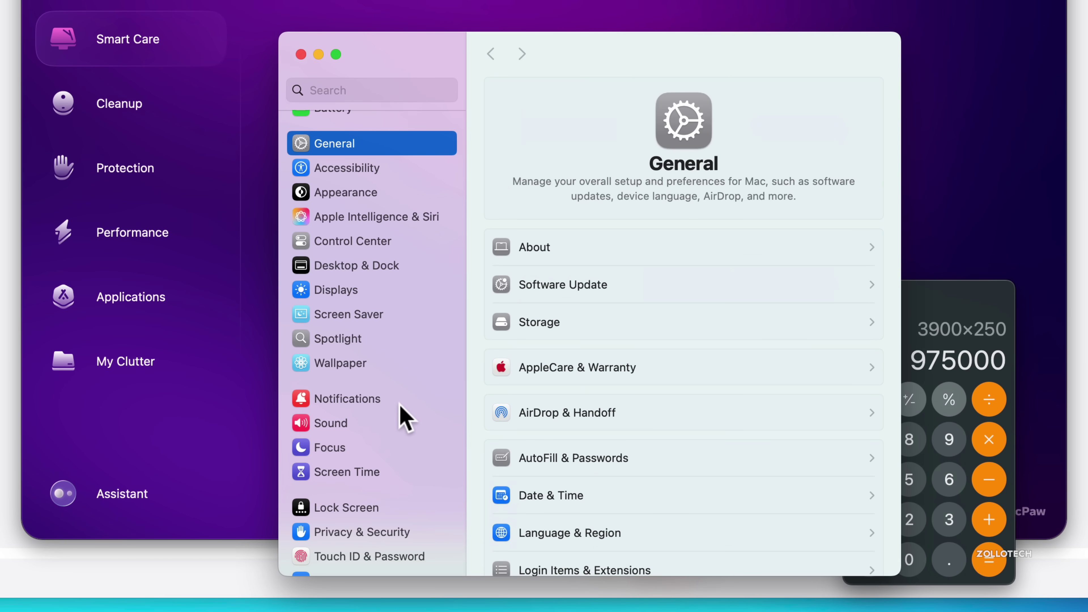
pyautogui.click(354, 264)
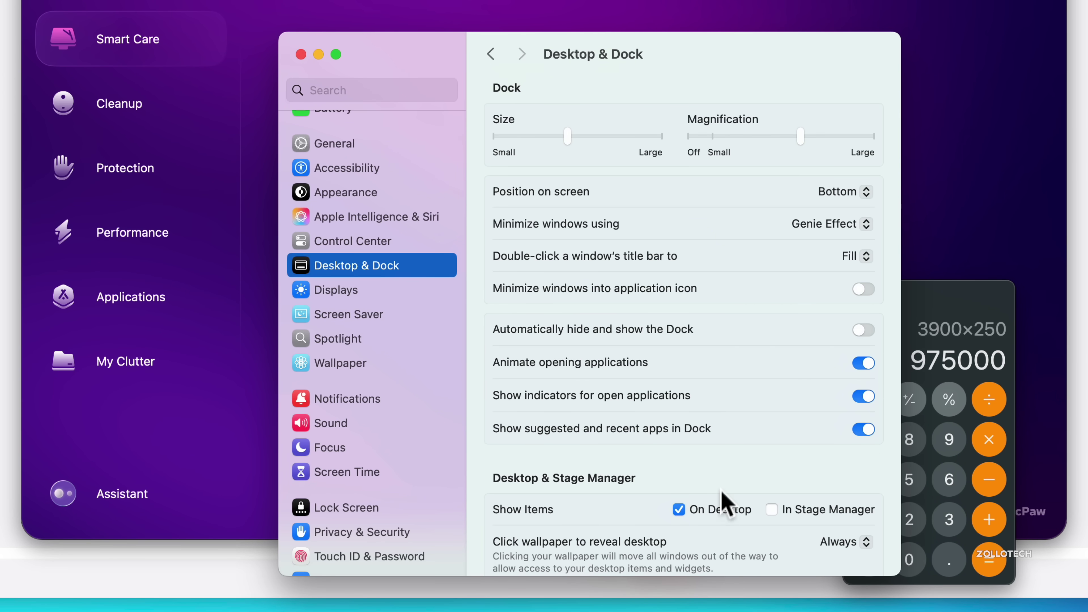
pyautogui.scroll(-15, 724, 501)
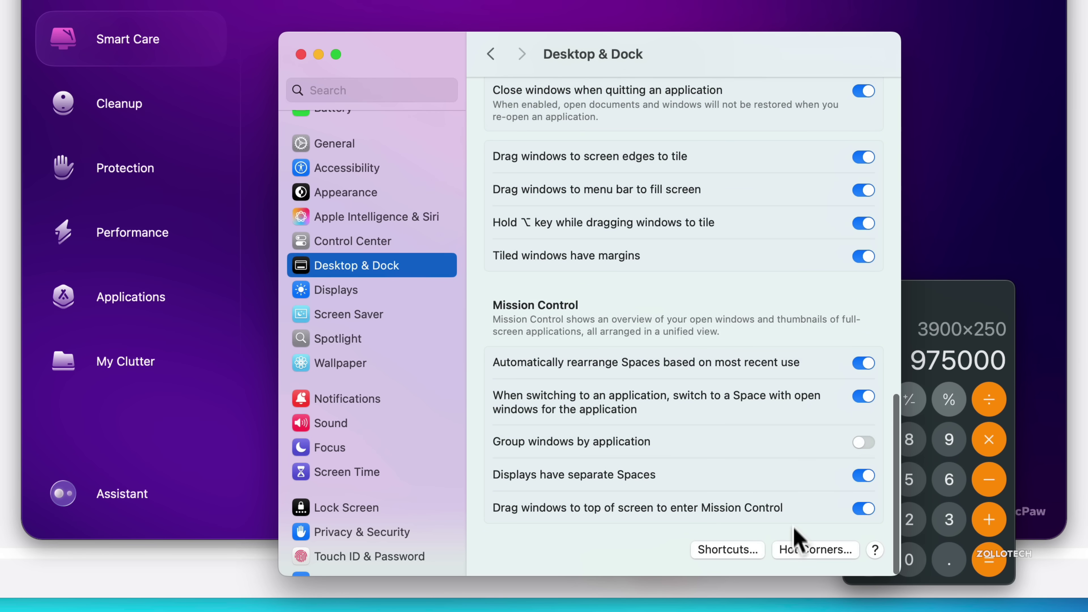
pyautogui.click(813, 550)
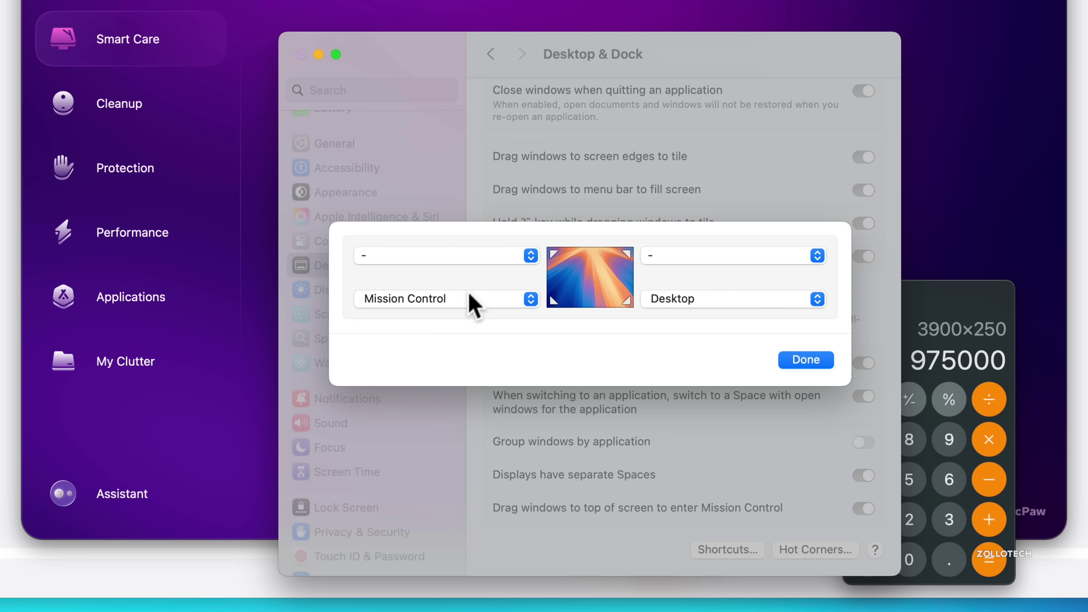
# Review the actions available for the two lower hot corners, keeping Mission Control and Desktop assigned, and close the dialog.
pyautogui.click(466, 302)
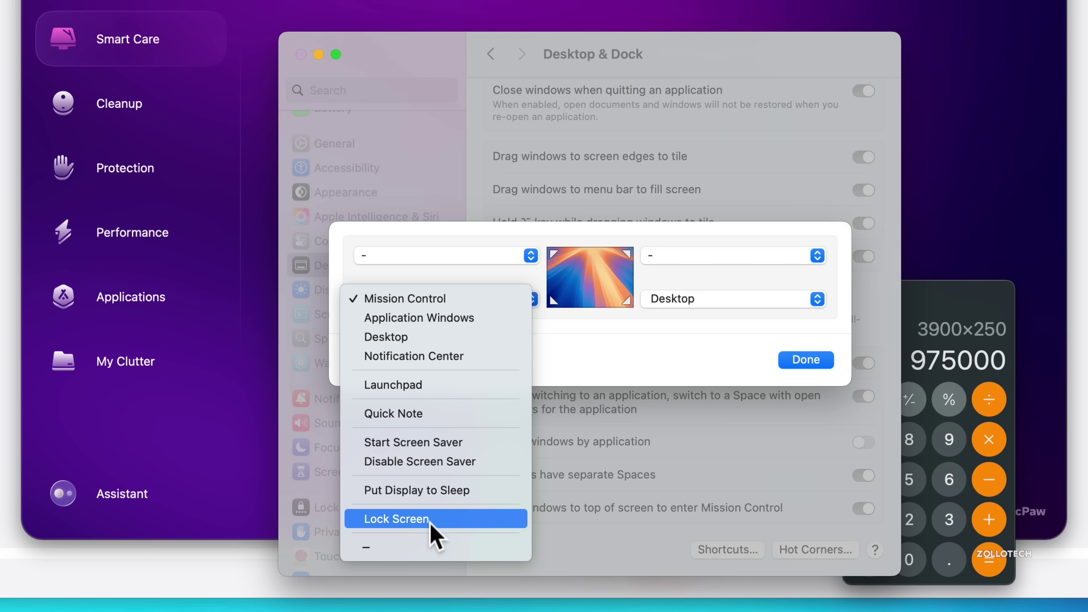
pyautogui.click(660, 355)
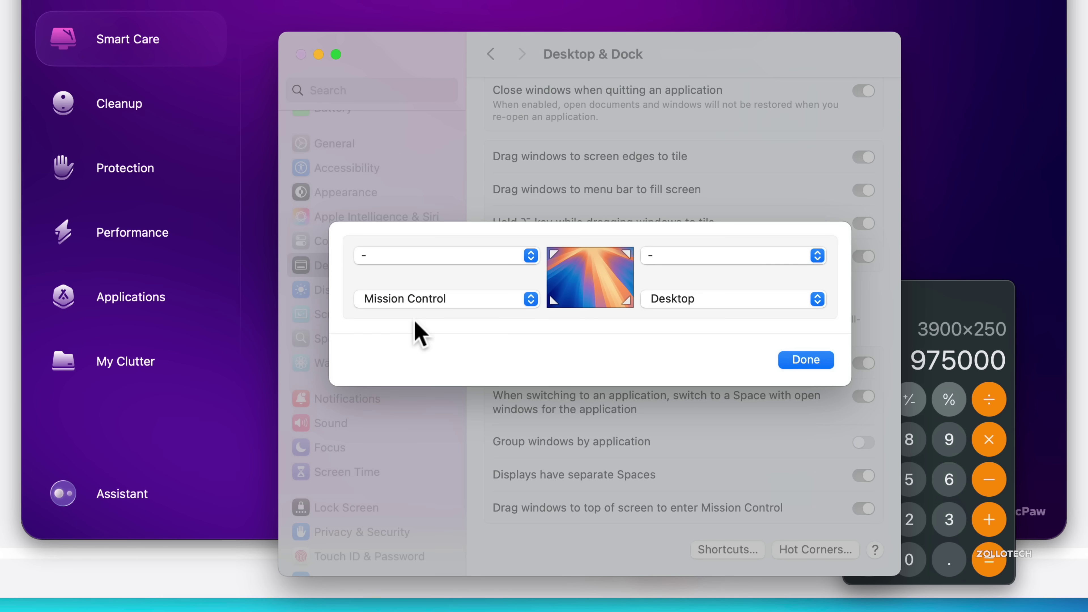
pyautogui.click(797, 305)
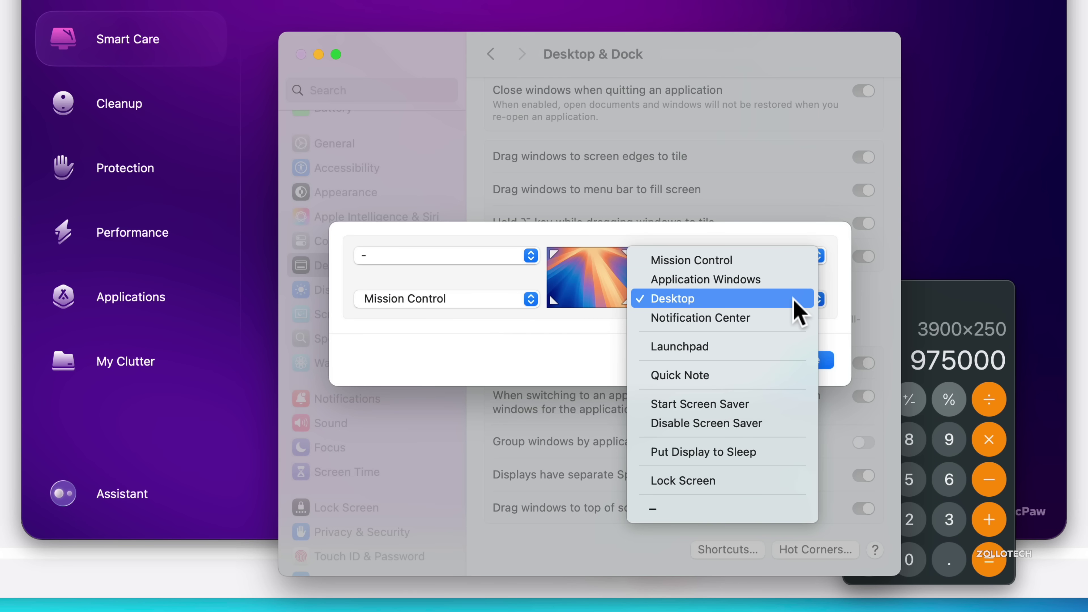
pyautogui.click(593, 360)
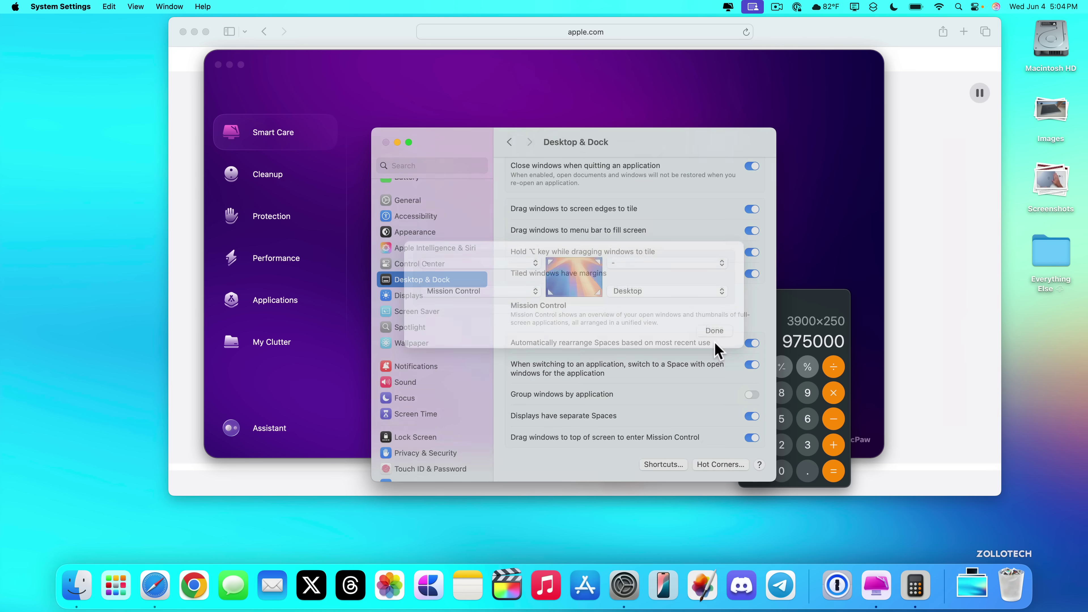
pyautogui.click(801, 358)
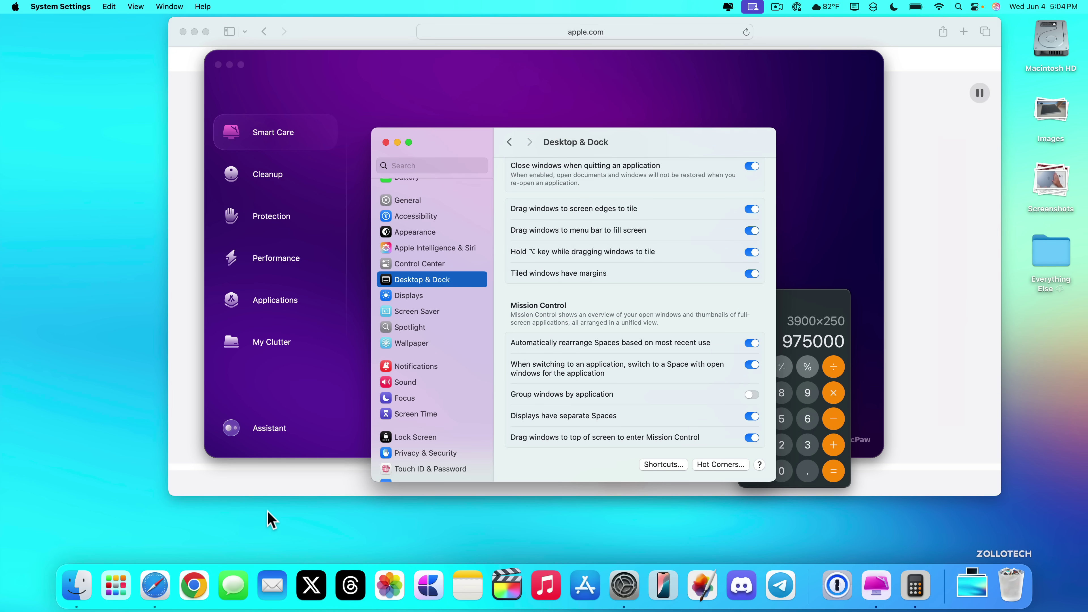
# Test both hot corners: show all windows with Mission Control and return, and reveal the desktop and bring the windows back.
pyautogui.hotkey('ctrl', 'Up')
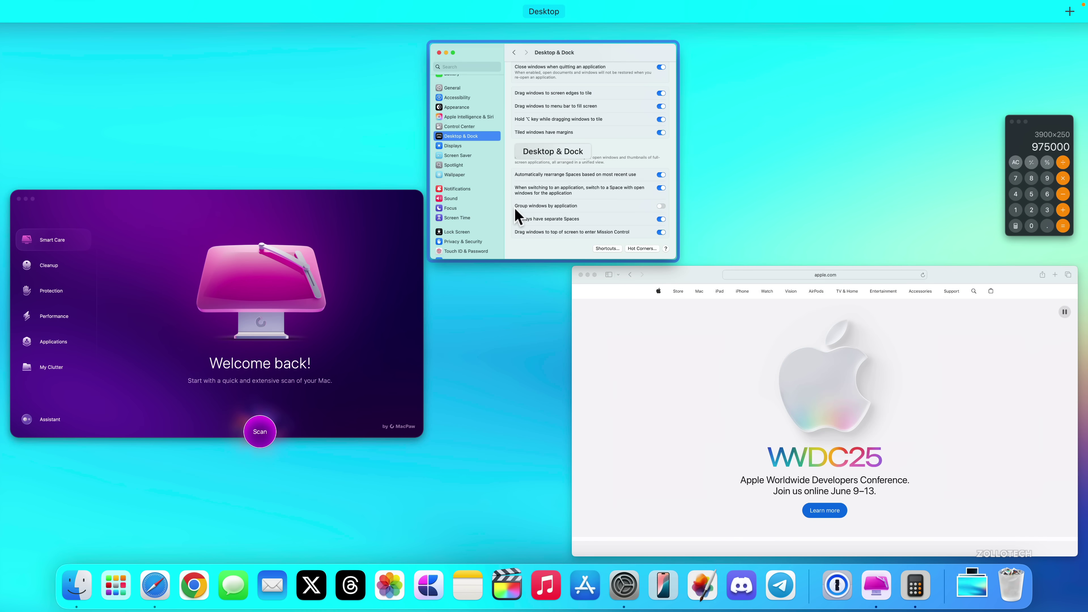
pyautogui.click(598, 176)
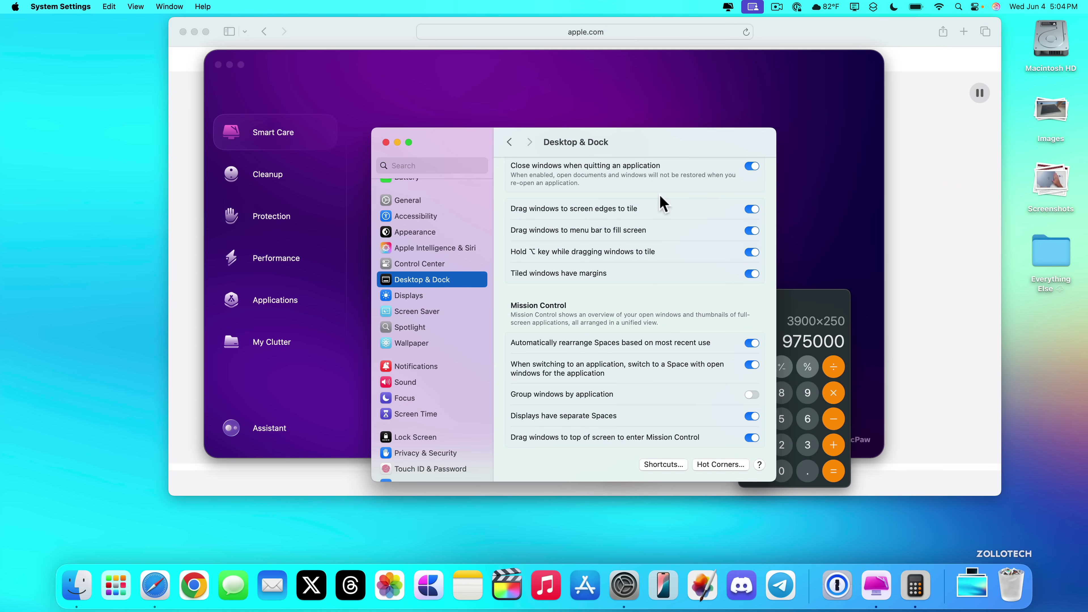
pyautogui.moveTo(1087, 611)
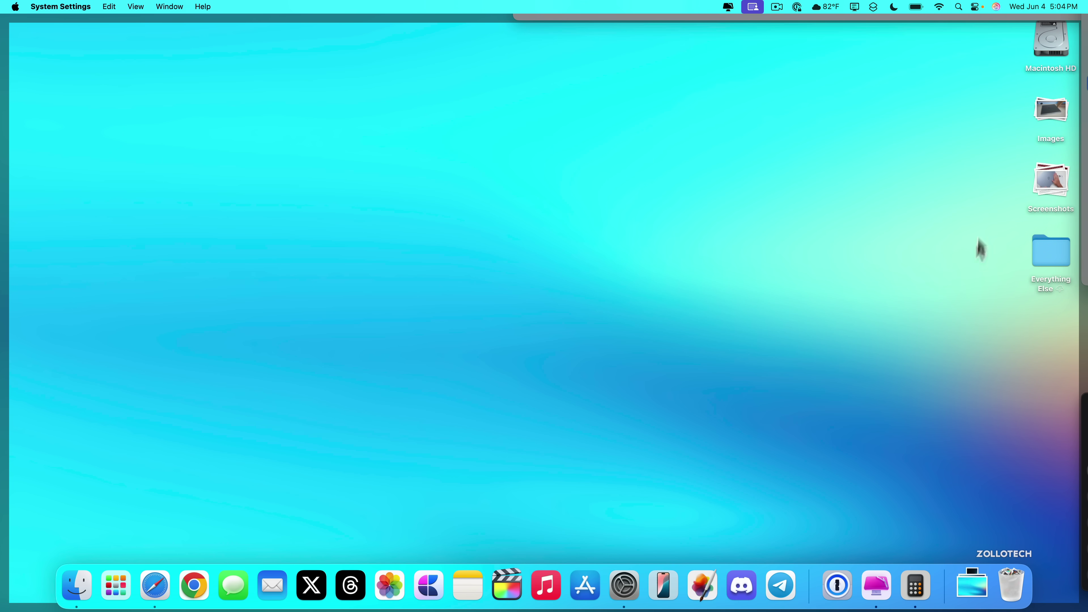
pyautogui.click(879, 214)
pyautogui.click(901, 213)
pyautogui.click(828, 250)
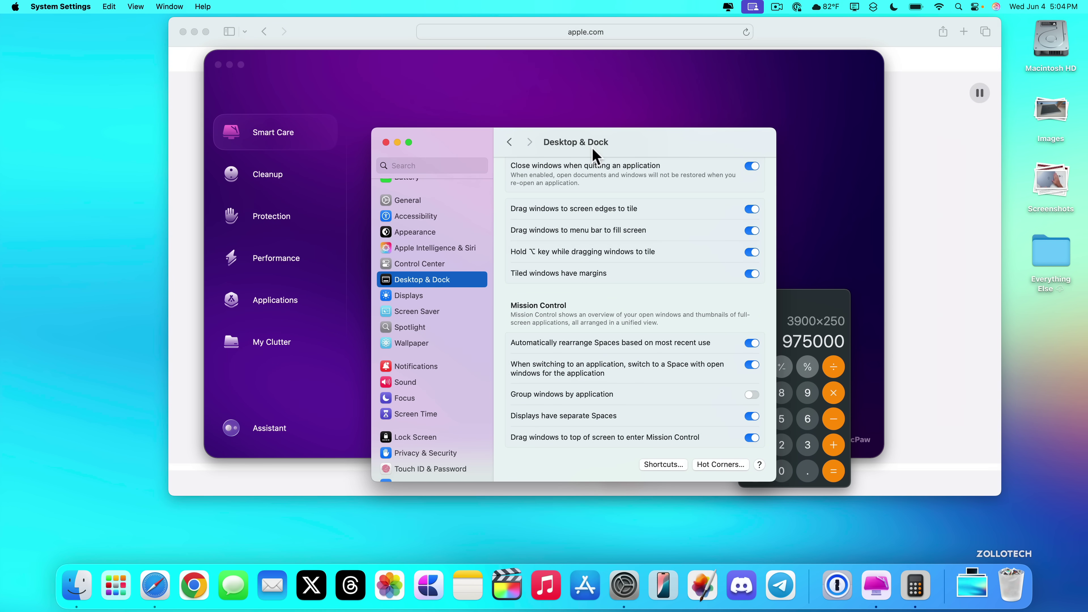
# Turn on Stage Manager in the Desktop & Dock settings.
pyautogui.click(510, 142)
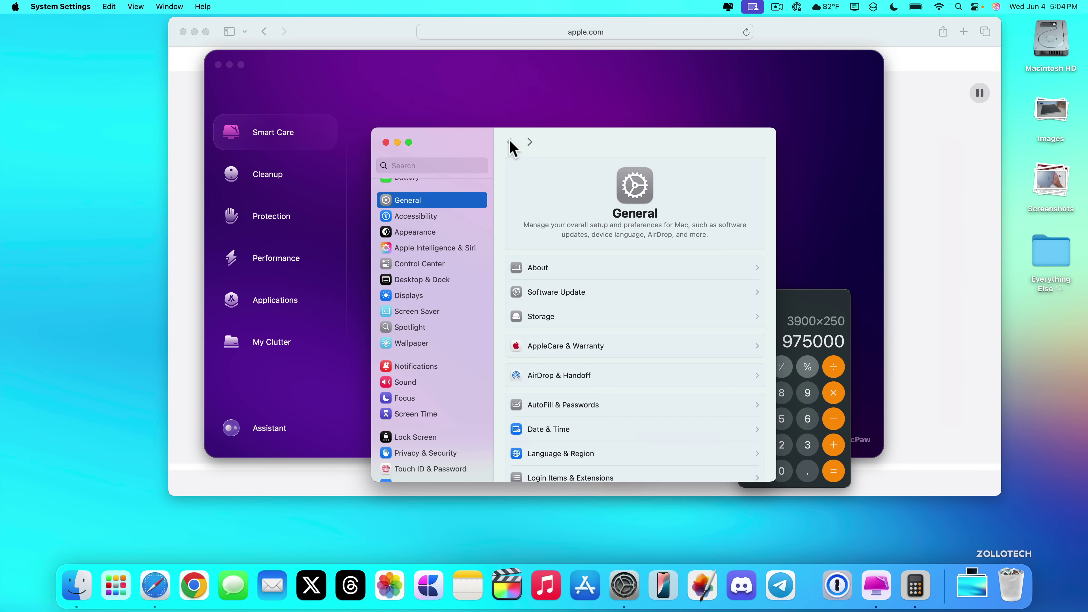
pyautogui.click(422, 281)
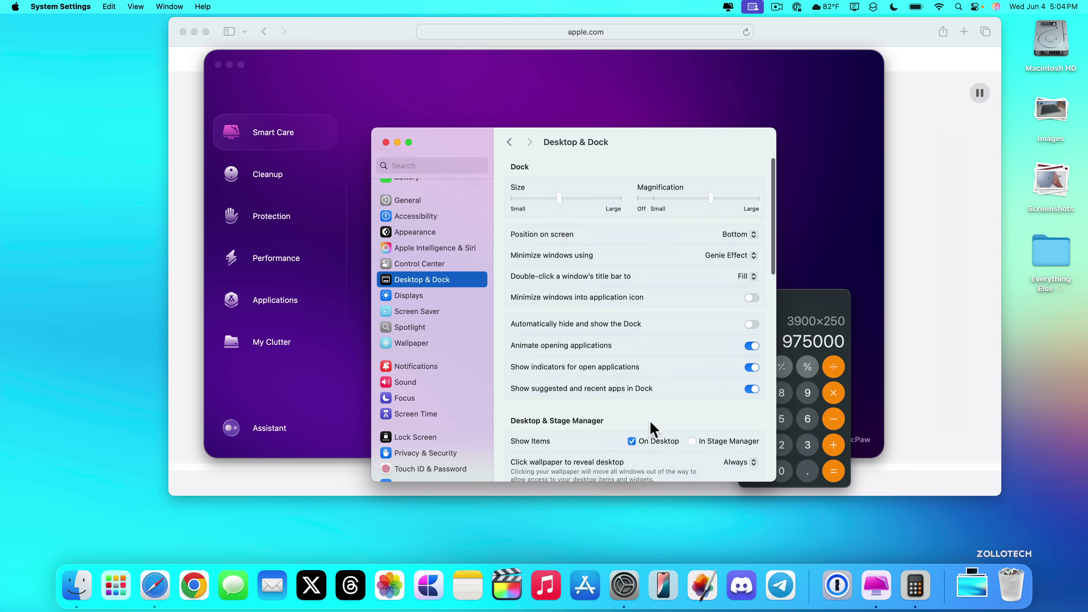
pyautogui.scroll(-5, 652, 429)
pyautogui.scroll(-2, 651, 428)
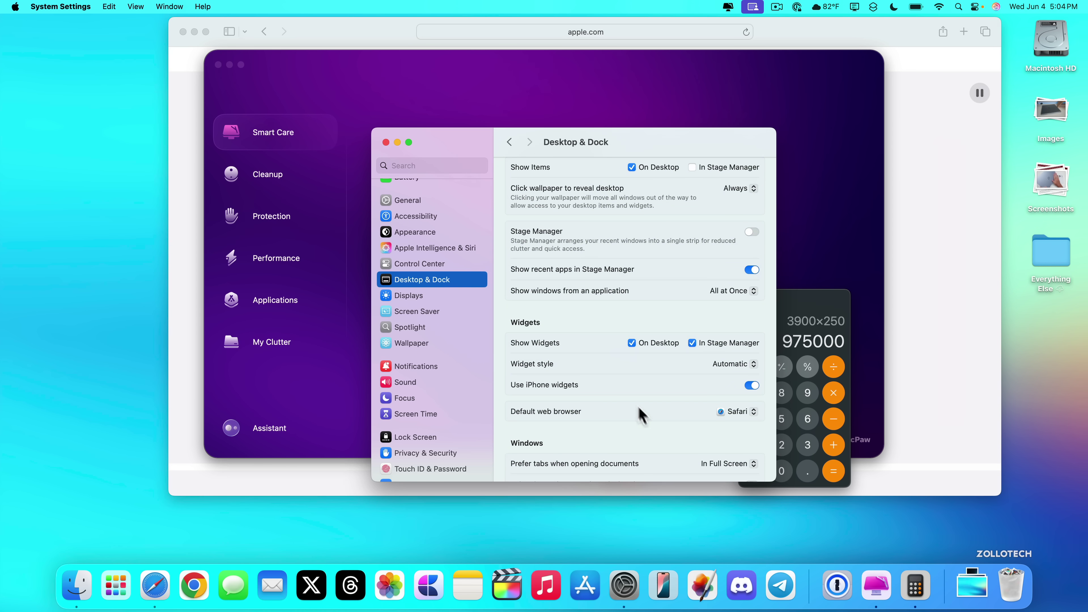
pyautogui.click(757, 234)
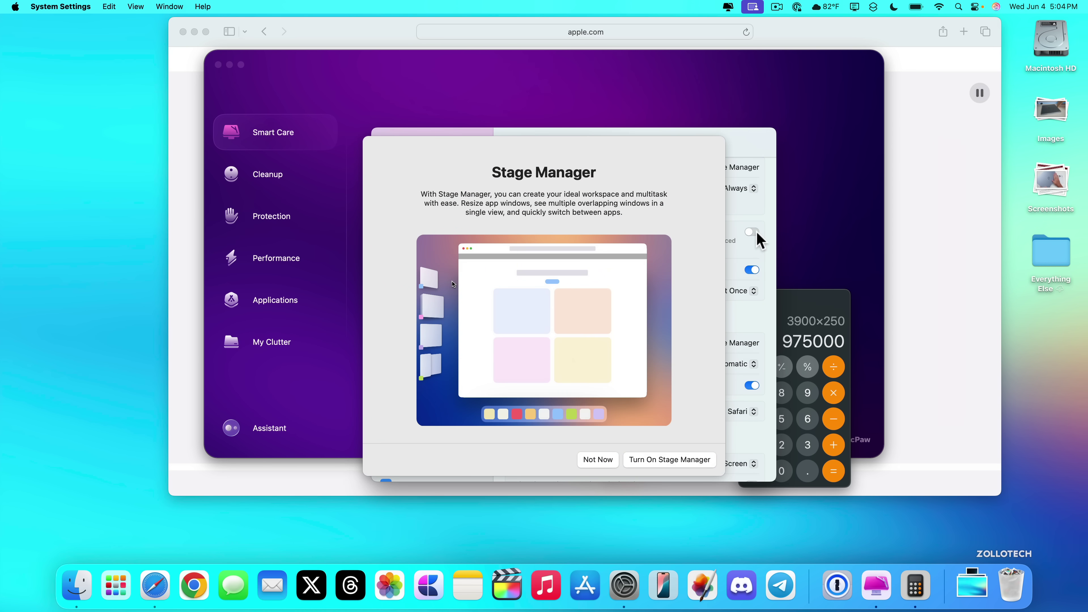
pyautogui.click(644, 458)
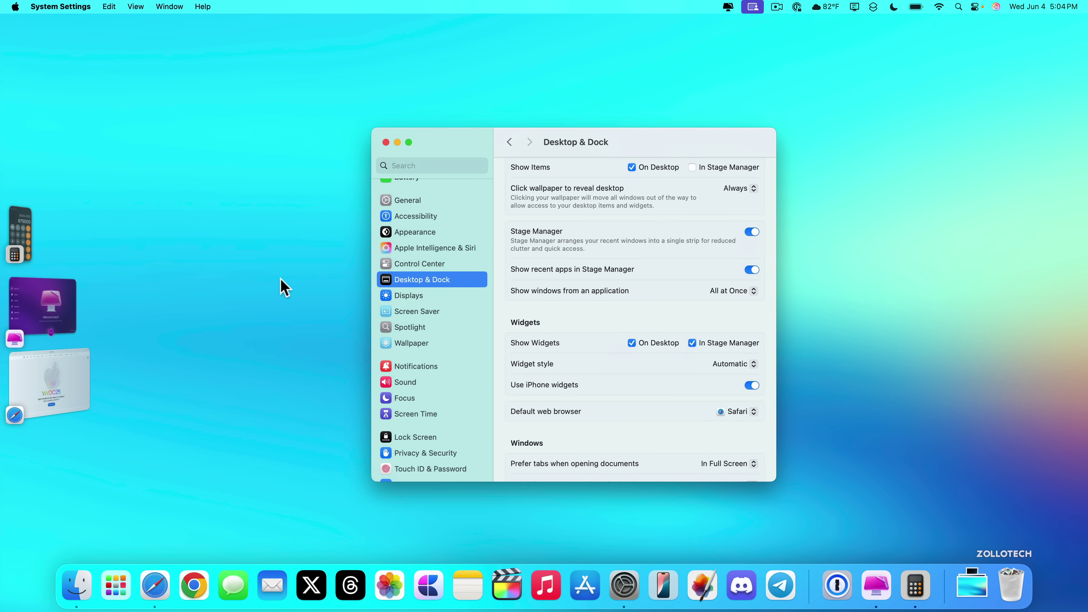
# Switch between the CleanMyMac, Safari and System Settings windows with Stage Manager, and turn Stage Manager back off.
pyautogui.click(40, 311)
pyautogui.click(38, 386)
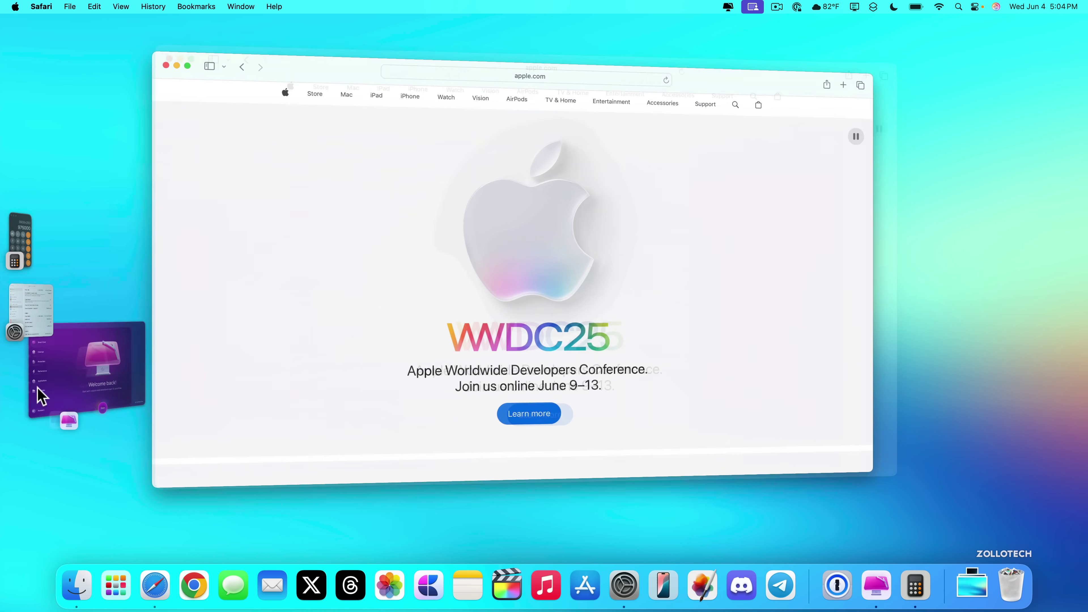
pyautogui.click(41, 321)
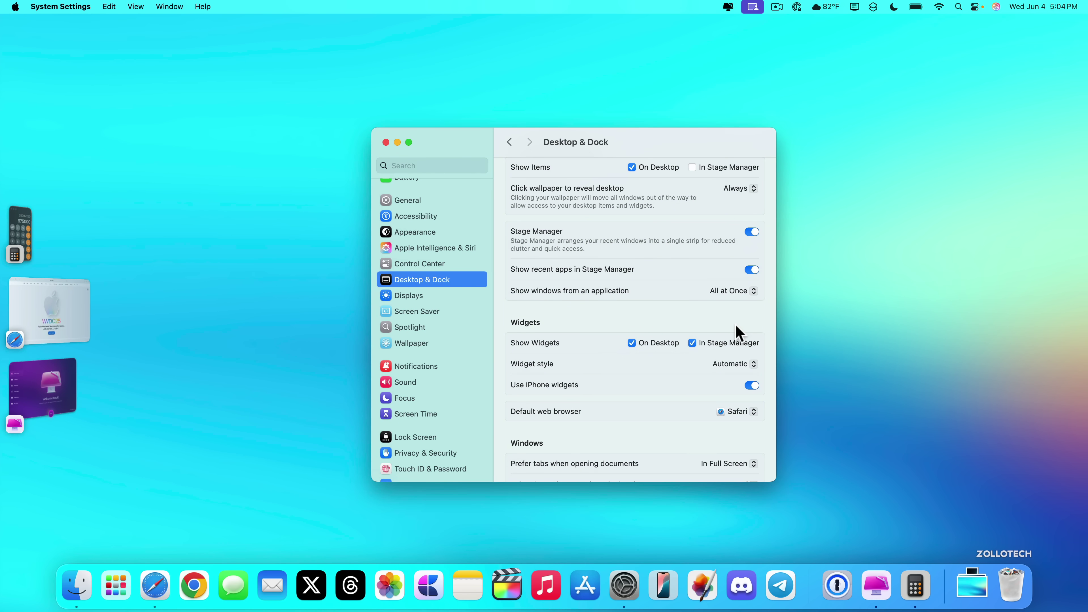
pyautogui.click(751, 232)
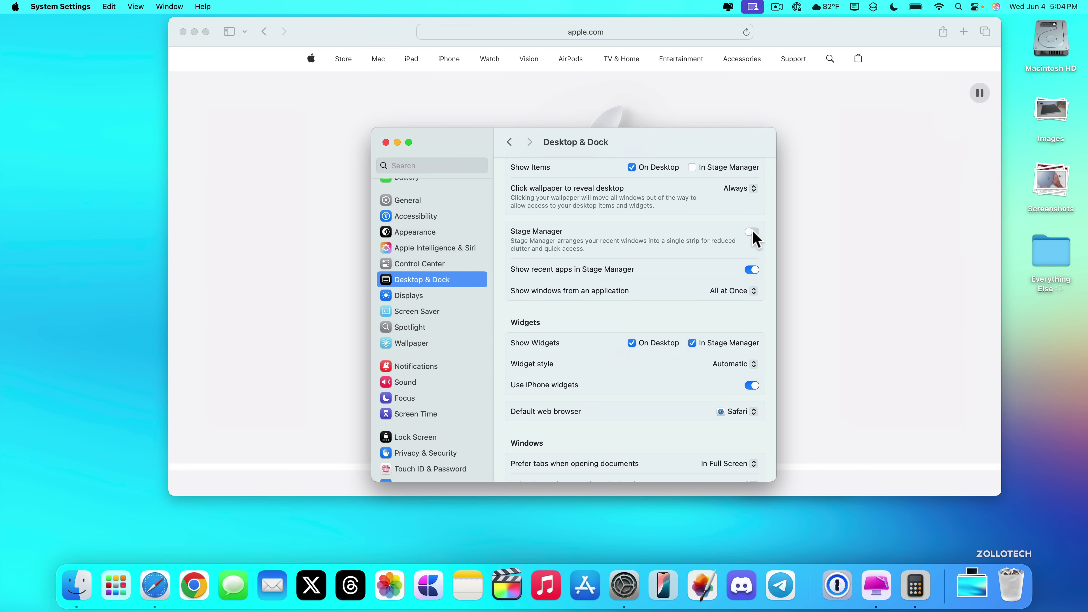
pyautogui.scroll(6, 661, 235)
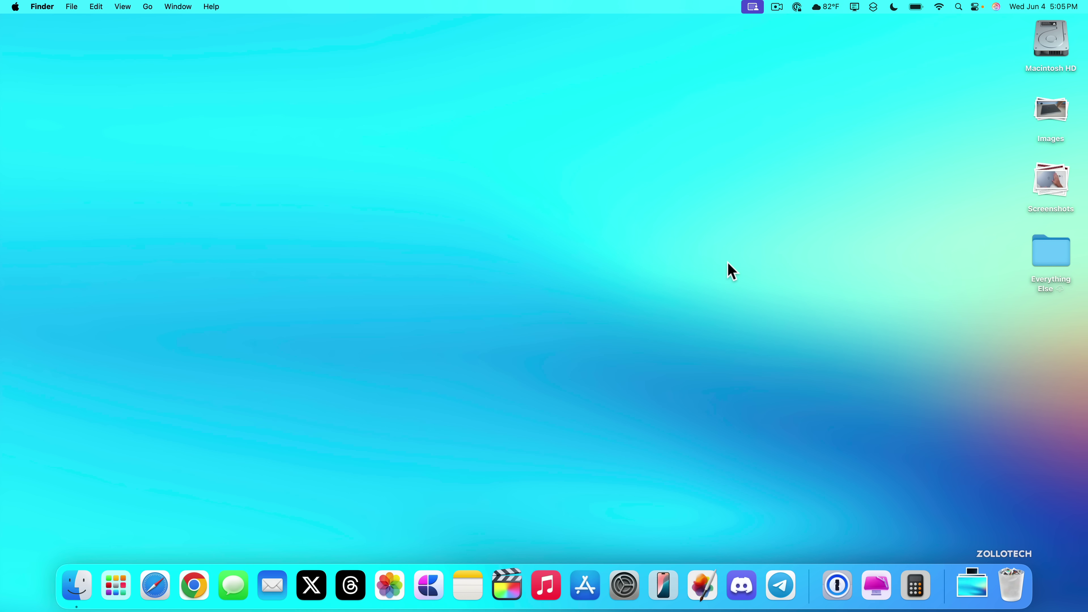
# Open the Apple Account's iCloud settings in System Settings and close the Finder window covering them.
pyautogui.click(623, 587)
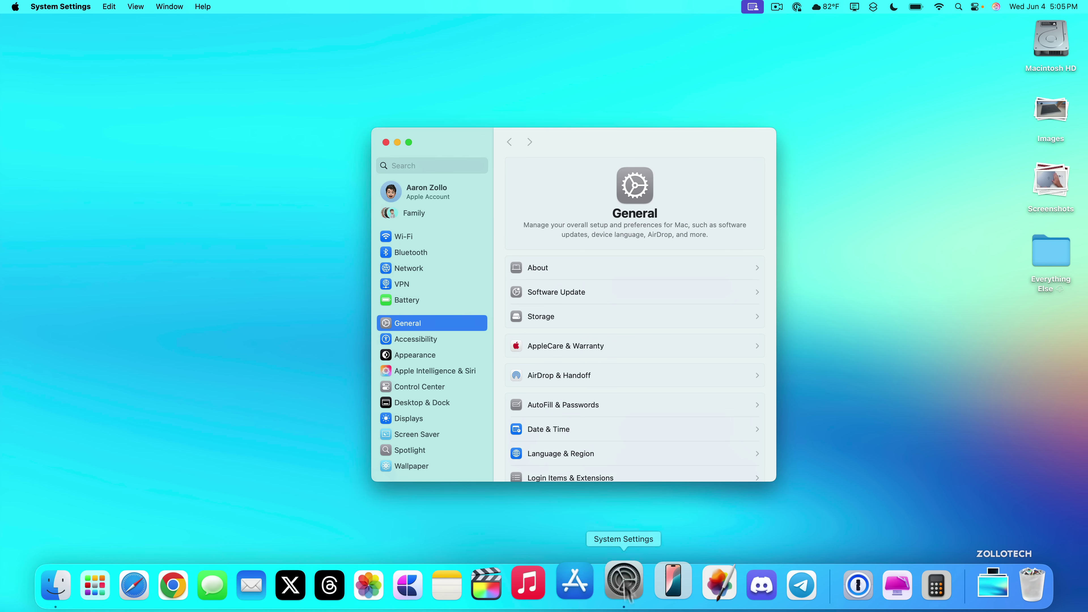
pyautogui.click(437, 200)
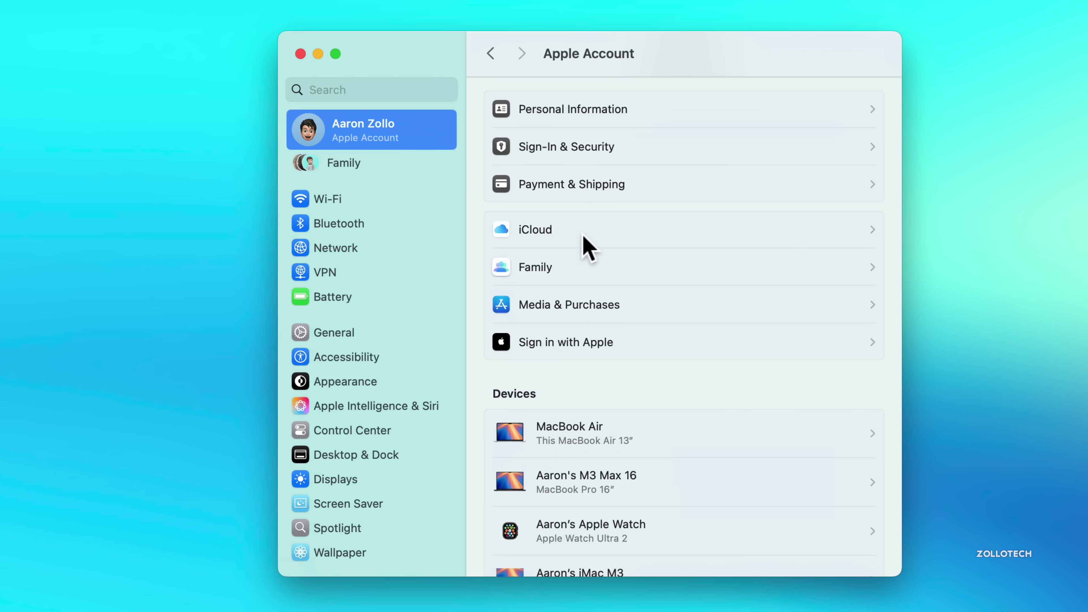
pyautogui.click(583, 234)
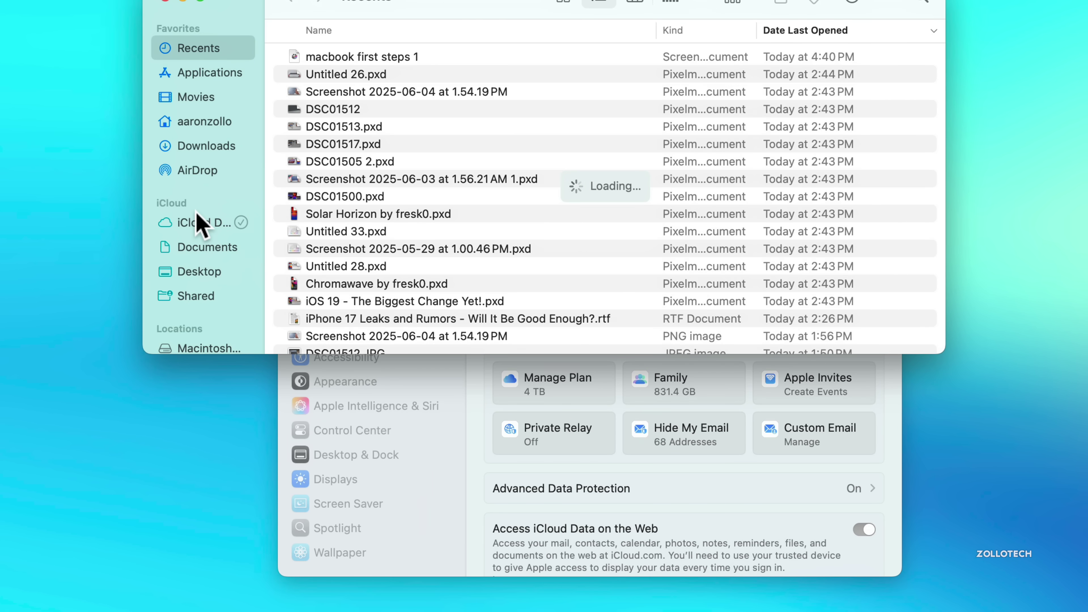
pyautogui.click(165, 1)
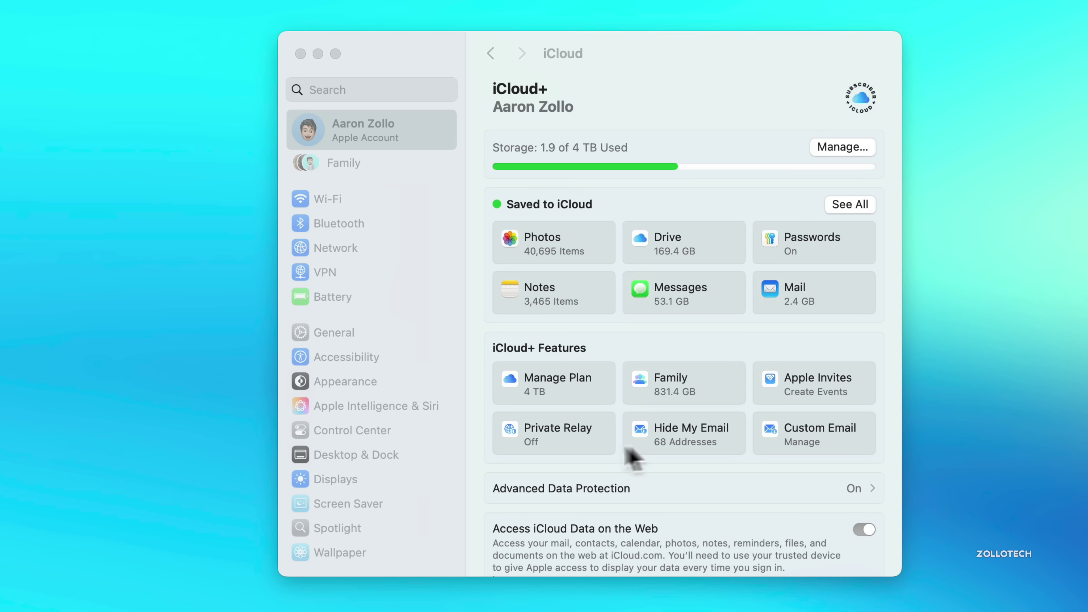
# Turn on Private Relay in the iCloud+ features and close its dialog.
pyautogui.click(559, 429)
pyautogui.click(757, 224)
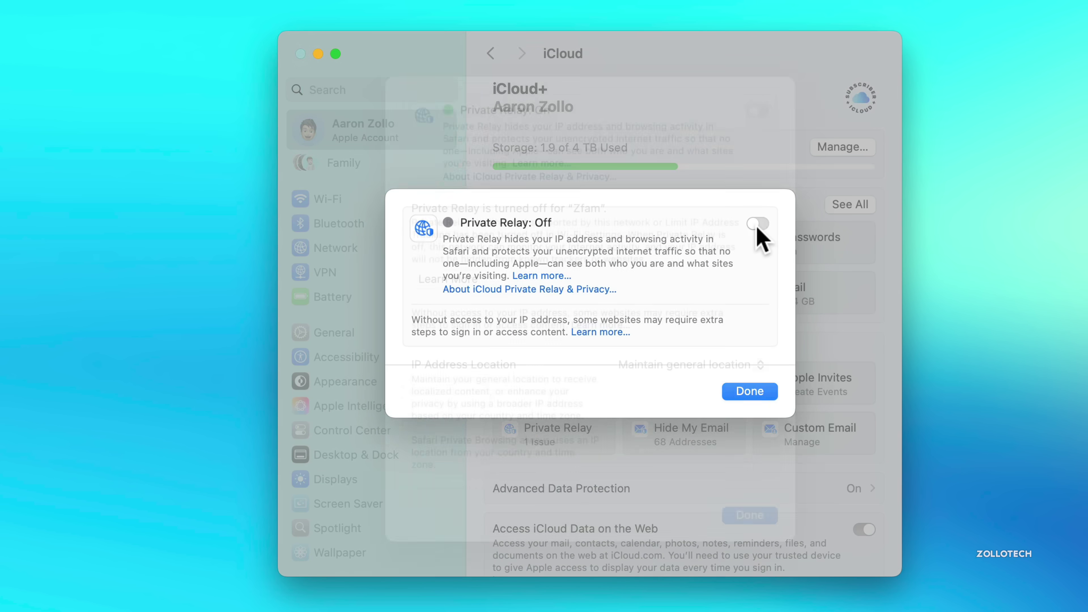
pyautogui.click(750, 516)
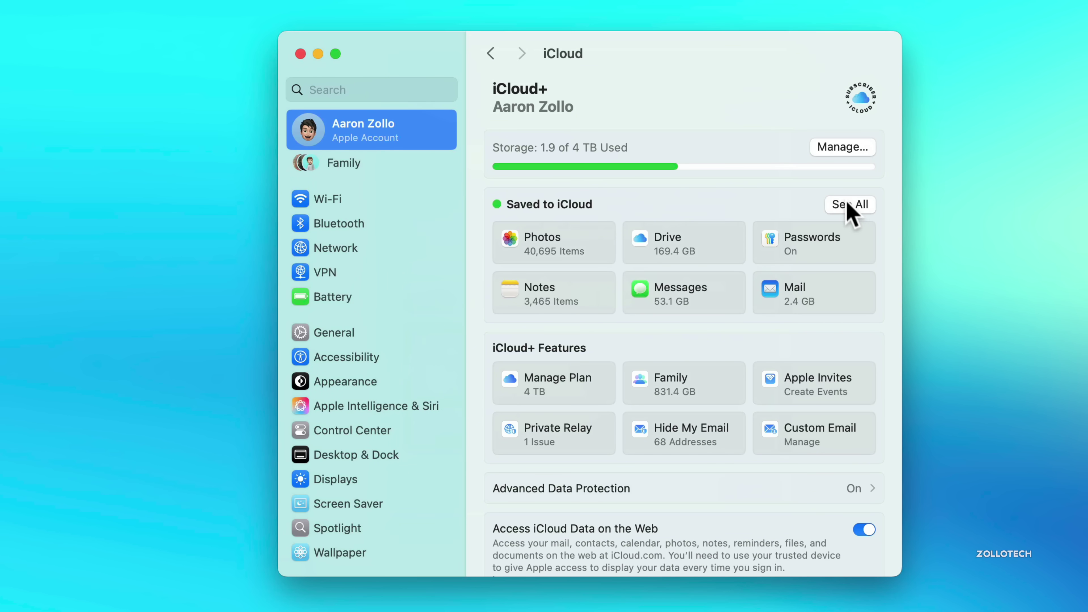
# Review the full list of apps saved to iCloud and close it without changing any of them.
pyautogui.click(851, 206)
pyautogui.scroll(-15, 640, 409)
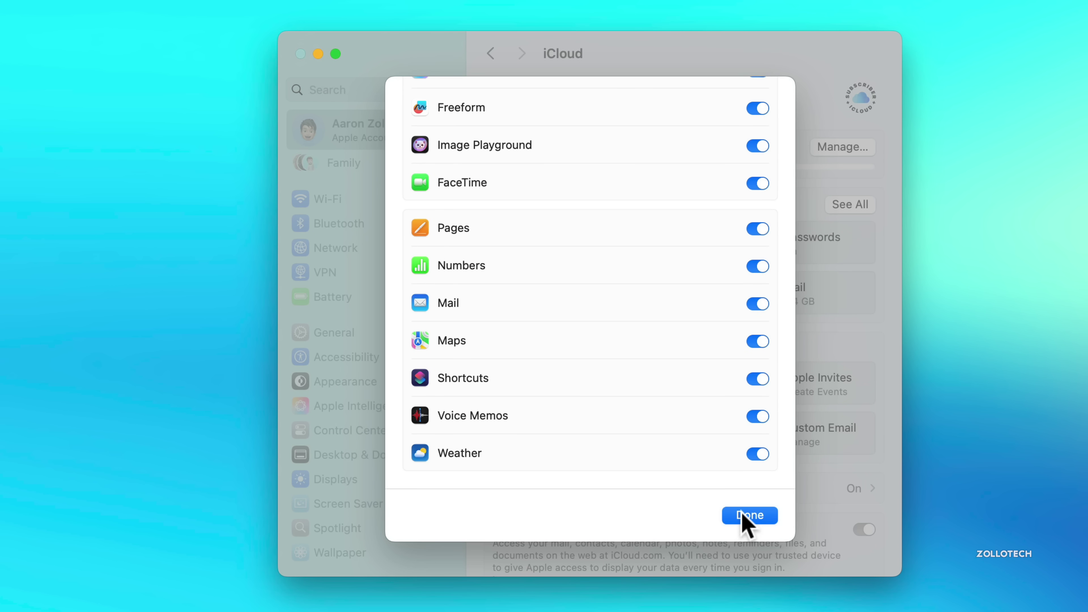
pyautogui.click(749, 517)
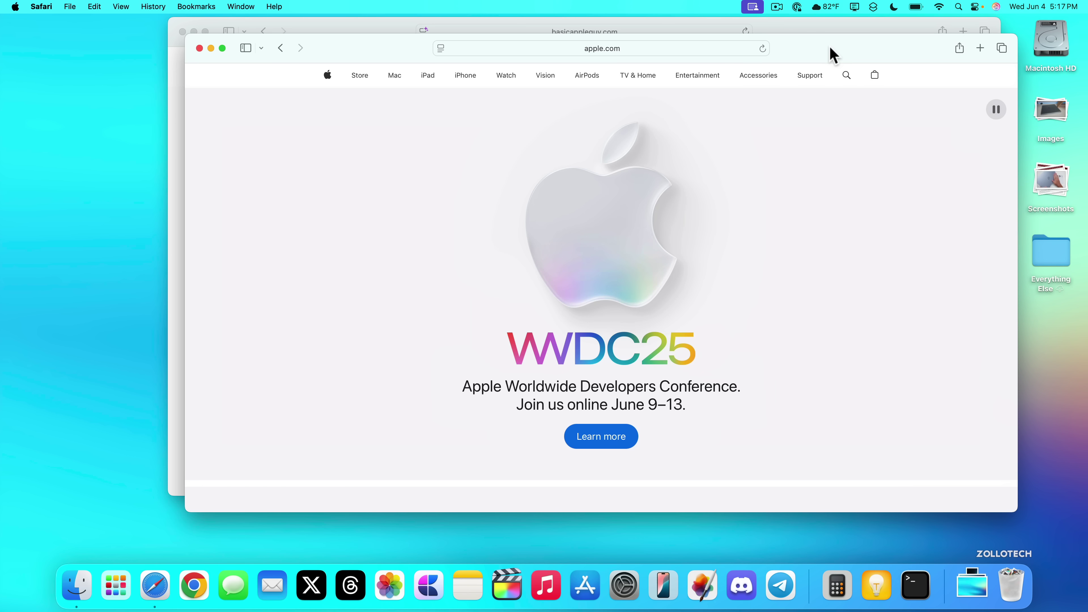
# Tile the two Safari windows side by side, with apple.com in the left half and basicappleguy.com in the right half.
pyautogui.moveTo(833, 55); pyautogui.dragTo(2, 155)
pyautogui.moveTo(804, 36); pyautogui.dragTo(1086, 116)
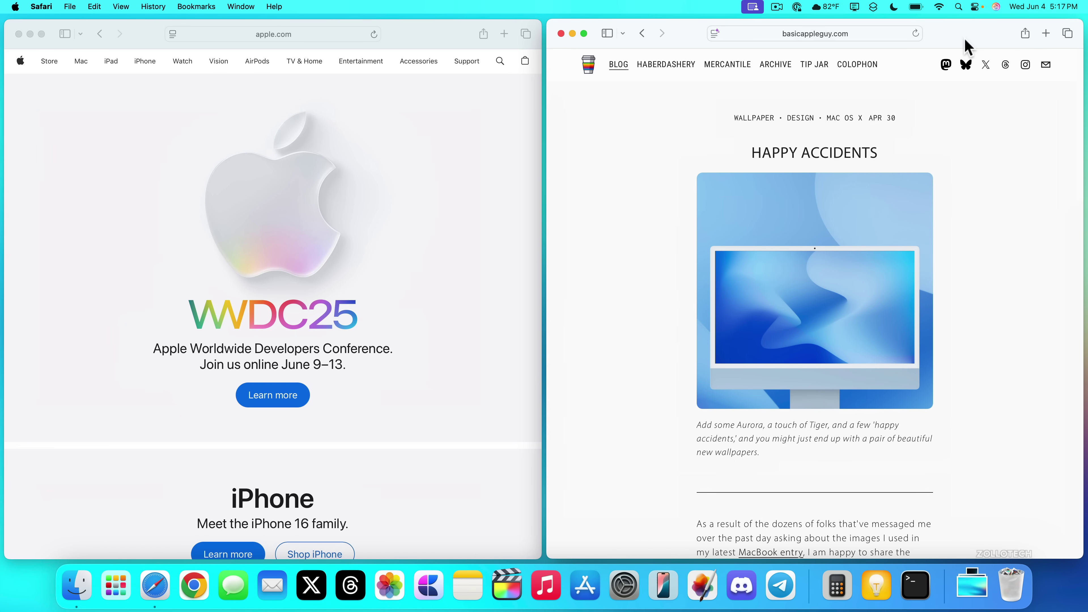
pyautogui.moveTo(967, 47); pyautogui.dragTo(1086, 103)
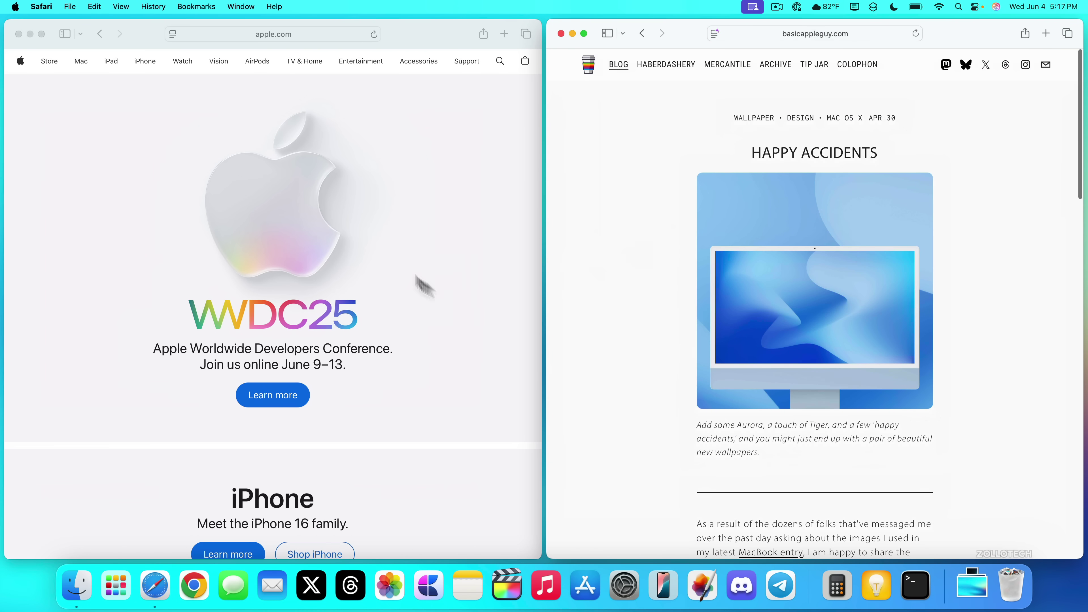
pyautogui.scroll(-10, 413, 311)
pyautogui.scroll(10, 412, 311)
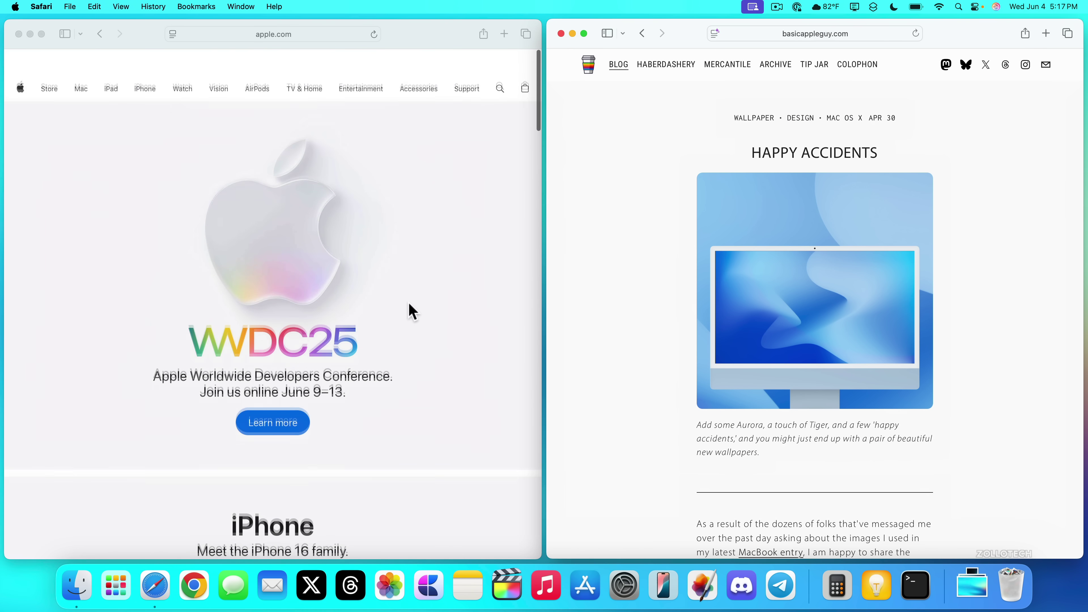
pyautogui.scroll(-10, 804, 378)
pyautogui.scroll(10, 804, 378)
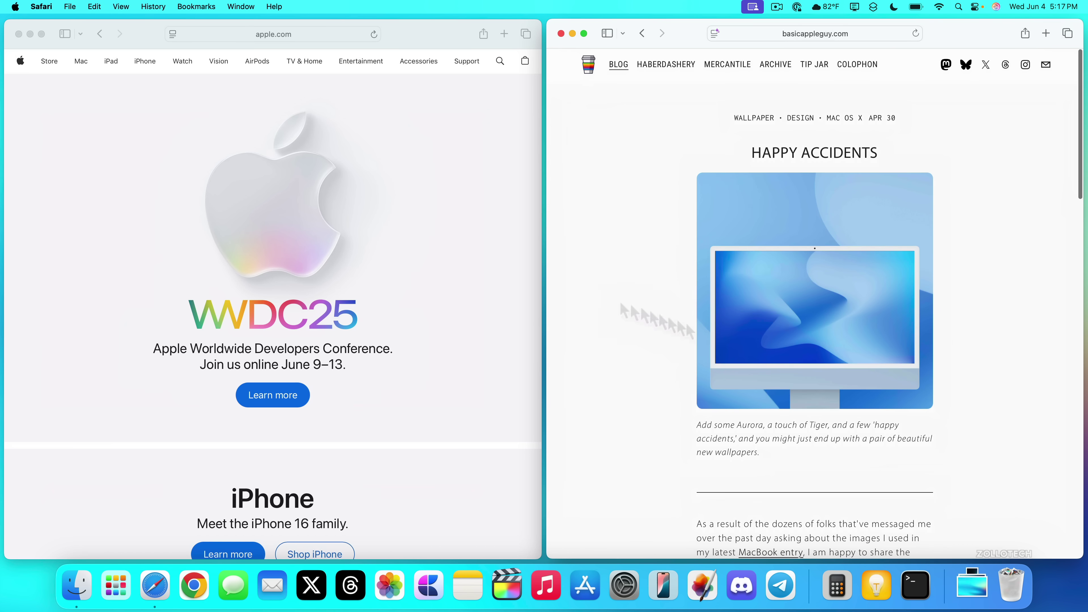
# Narrow the basicappleguy.com window away from the apple.com window, and tile it back into the right half of the desktop.
pyautogui.moveTo(545, 331); pyautogui.dragTo(671, 331)
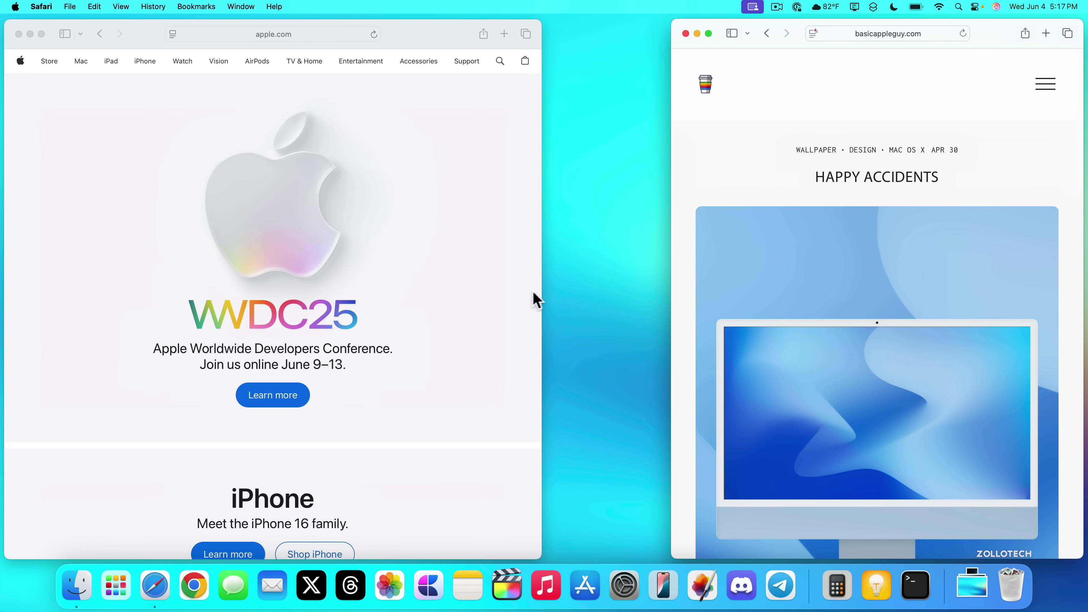
pyautogui.doubleClick(998, 40)
pyautogui.moveTo(1086, 140); pyautogui.dragTo(1085, 141)
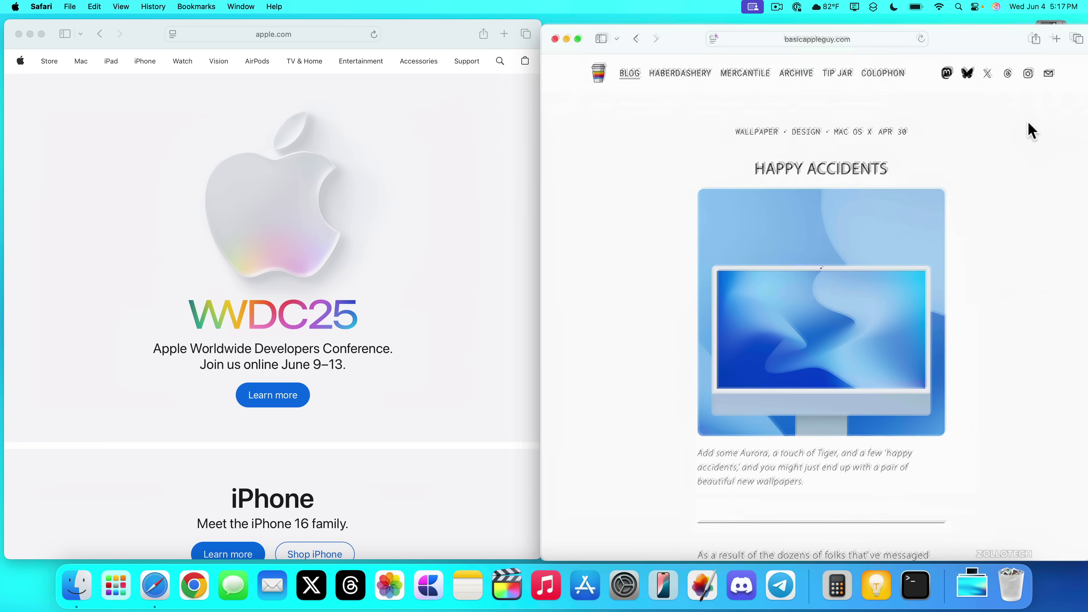
# Adjust the shared divider between the two tiled Safari windows to resize them together, and quit Safari.
pyautogui.moveTo(542, 297); pyautogui.dragTo(541, 255)
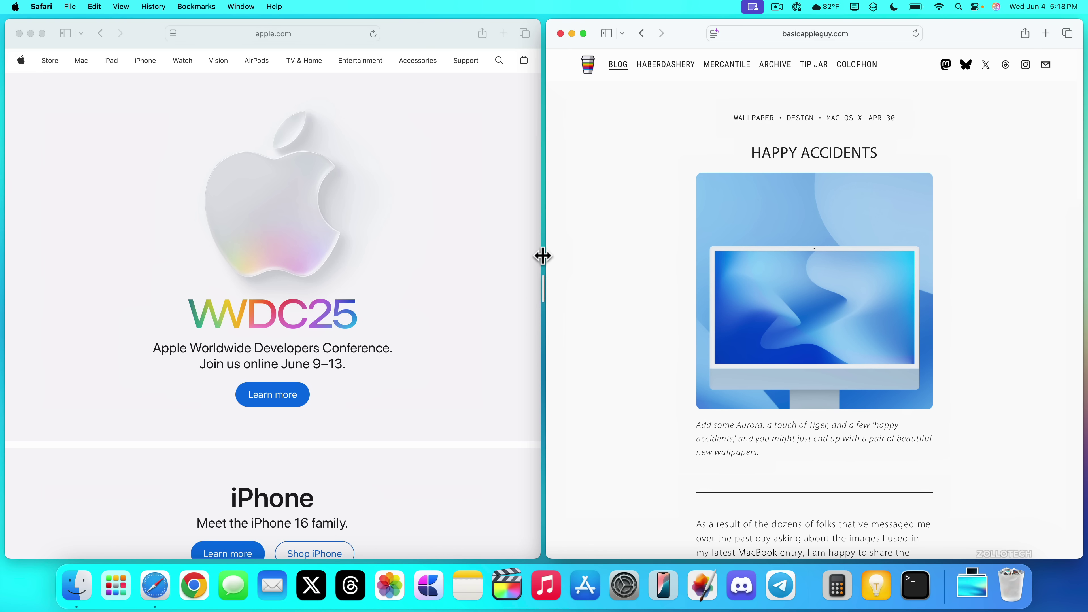
pyautogui.press('super+q')
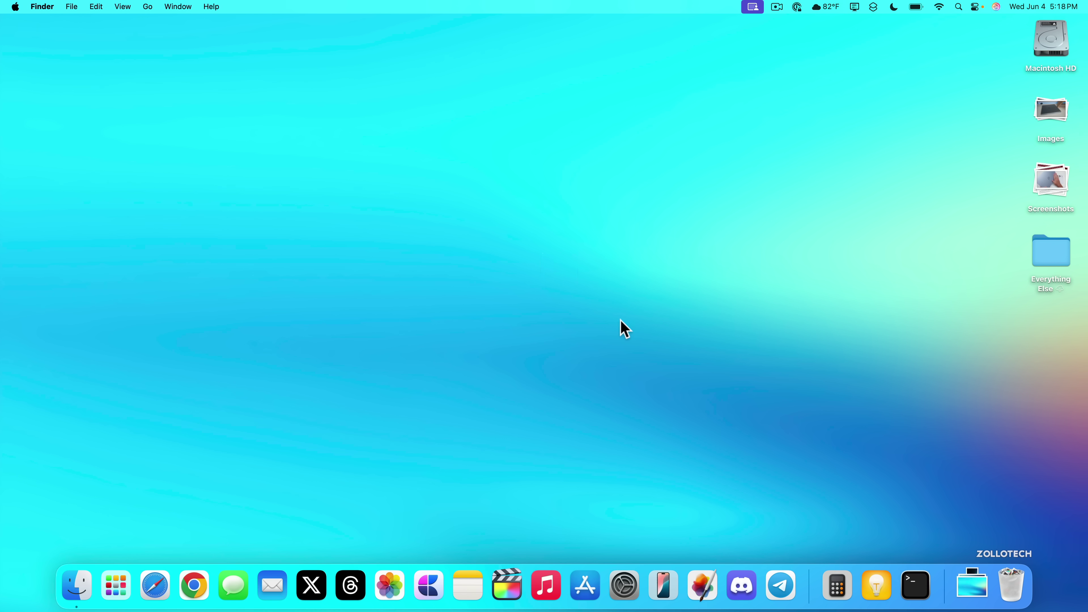